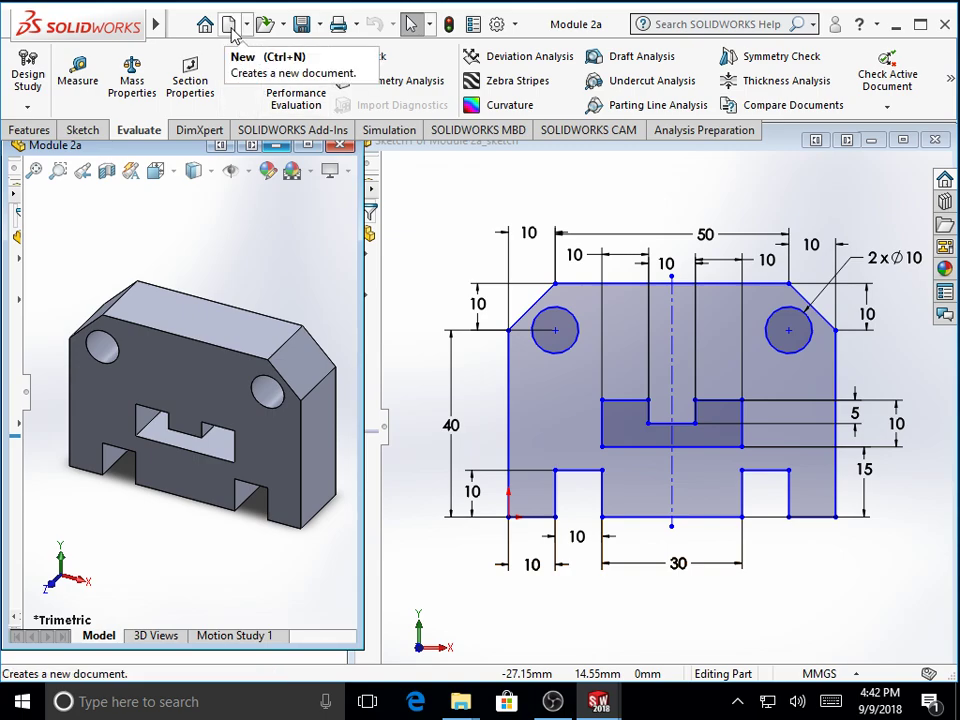
# Step: Create a new part document in a maximized window and check that its units are MMGS
pyautogui.click(231, 30)
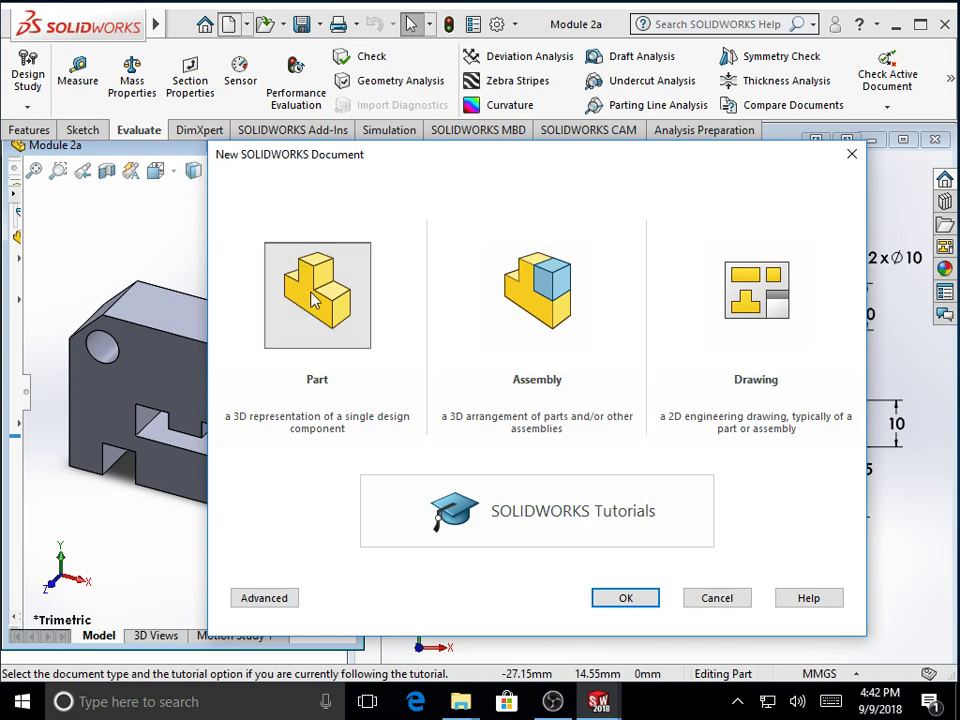
pyautogui.click(621, 598)
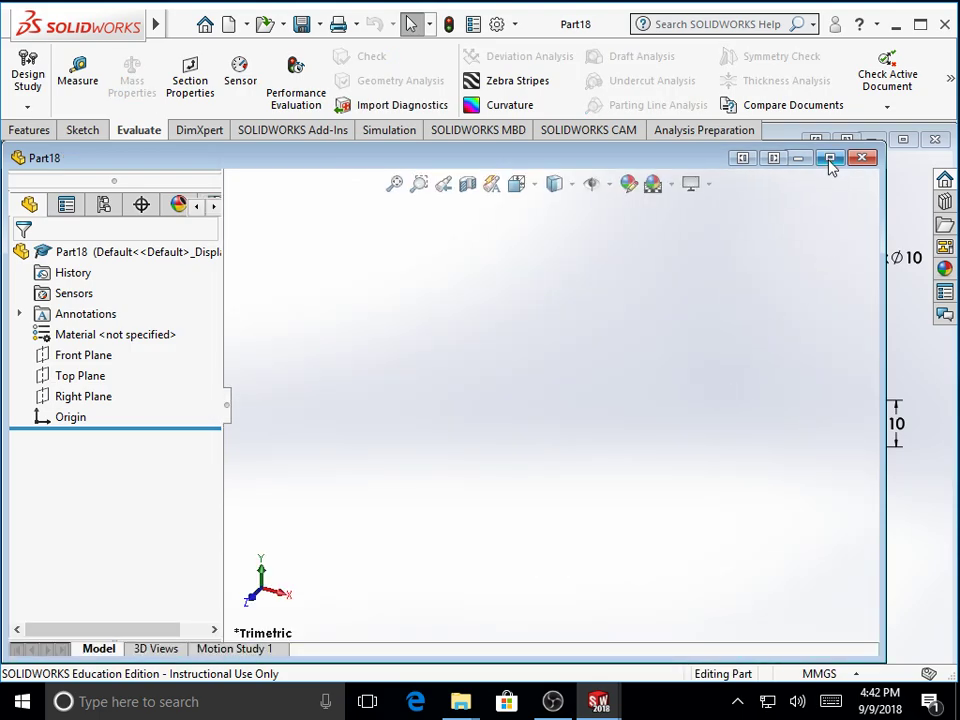
pyautogui.click(830, 159)
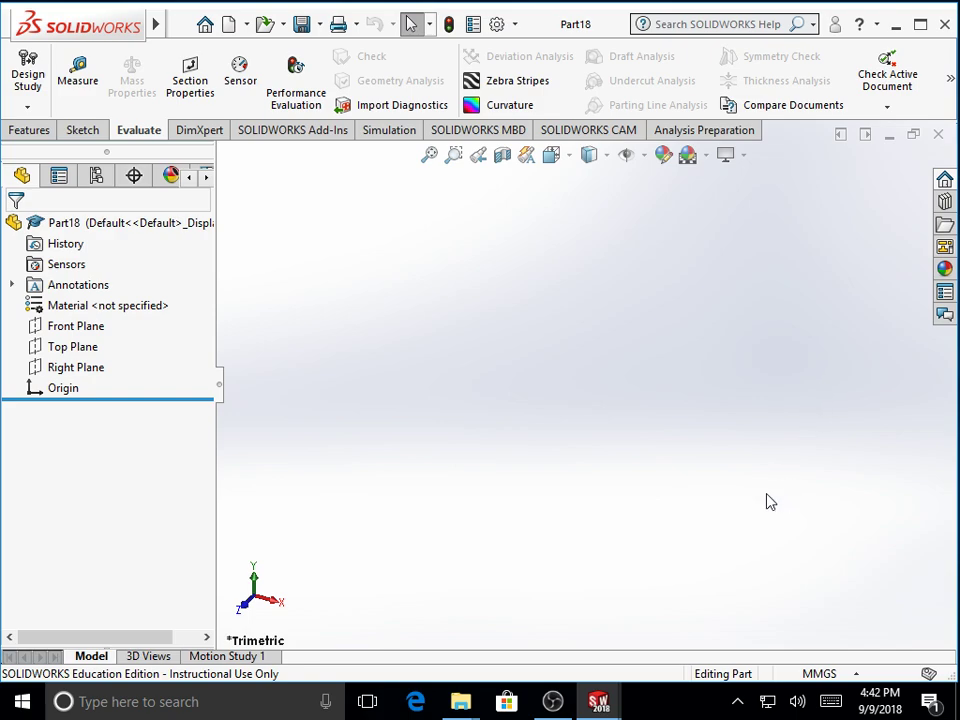
pyautogui.click(850, 677)
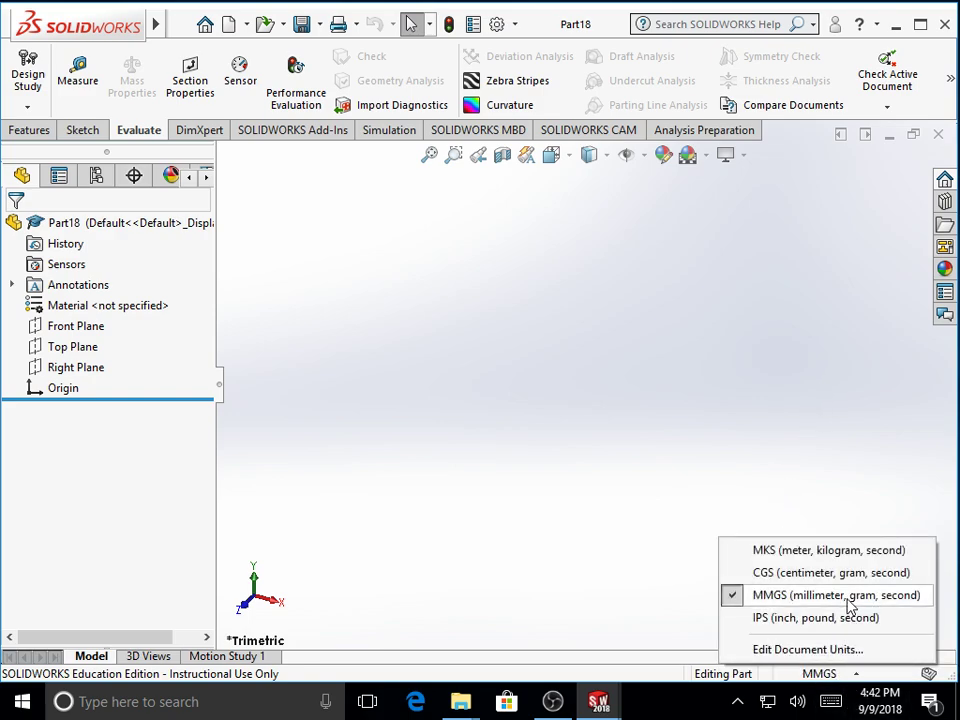
pyautogui.click(446, 461)
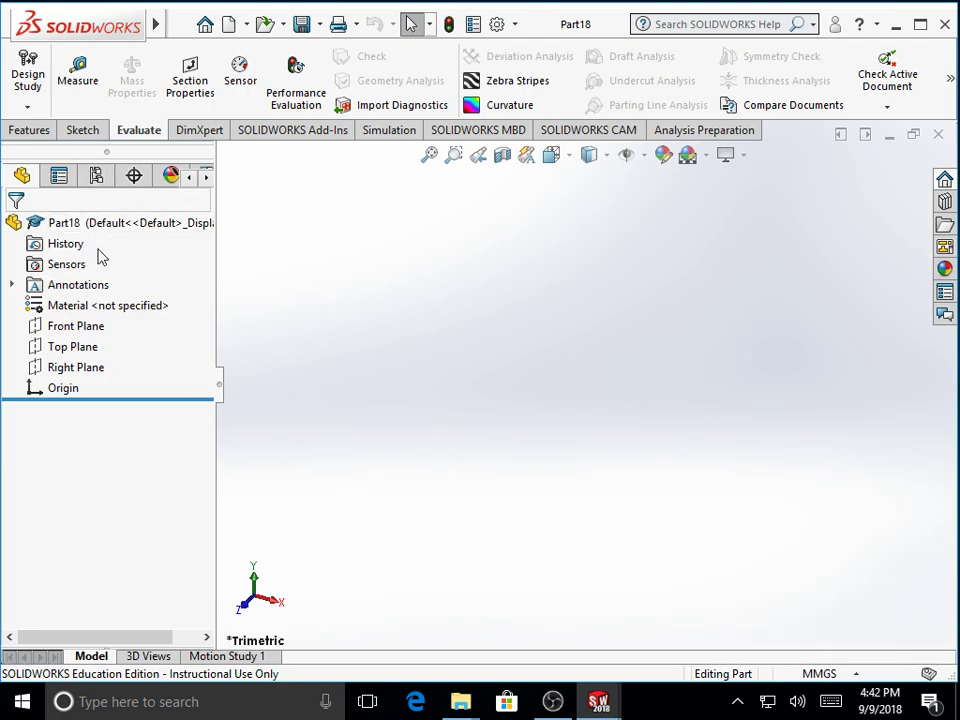
# Step: Start a new sketch on the Front Plane
pyautogui.rightClick(79, 335)
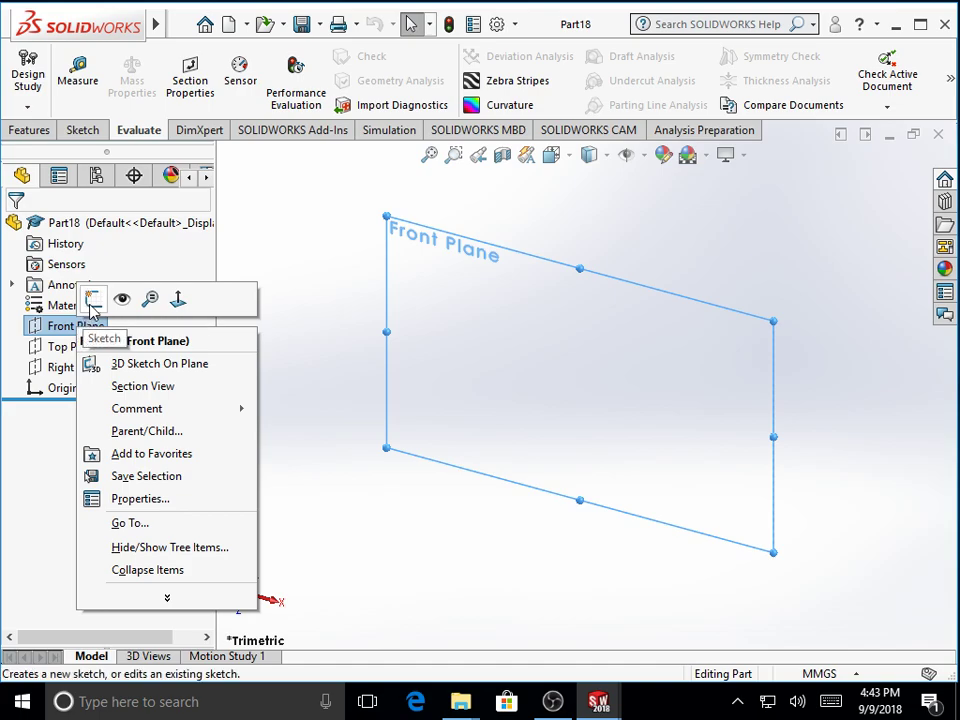
pyautogui.click(83, 131)
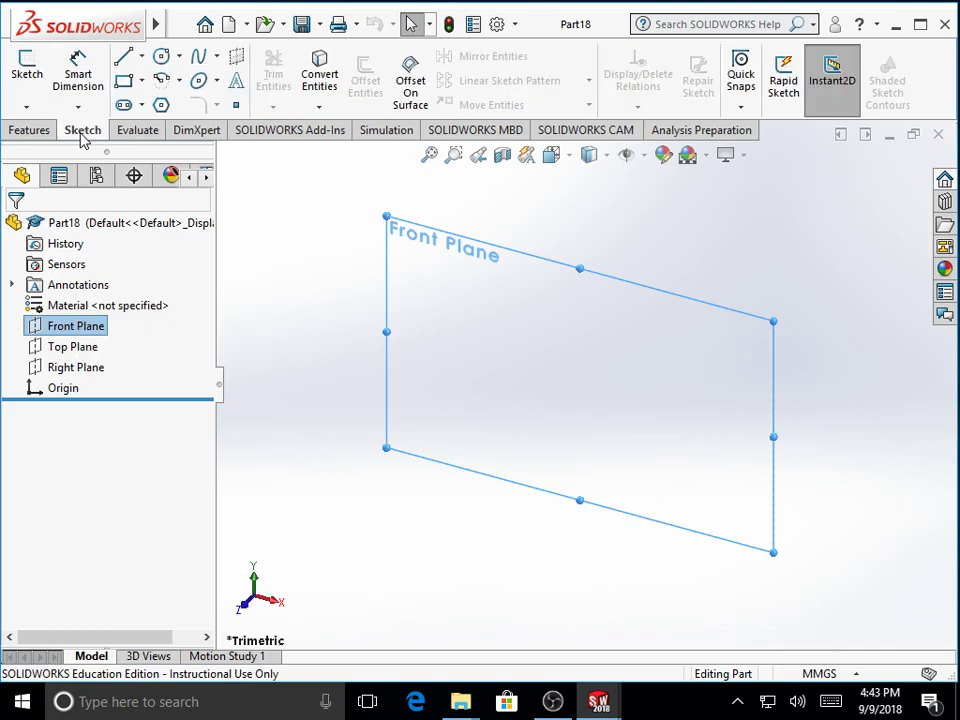
pyautogui.click(27, 78)
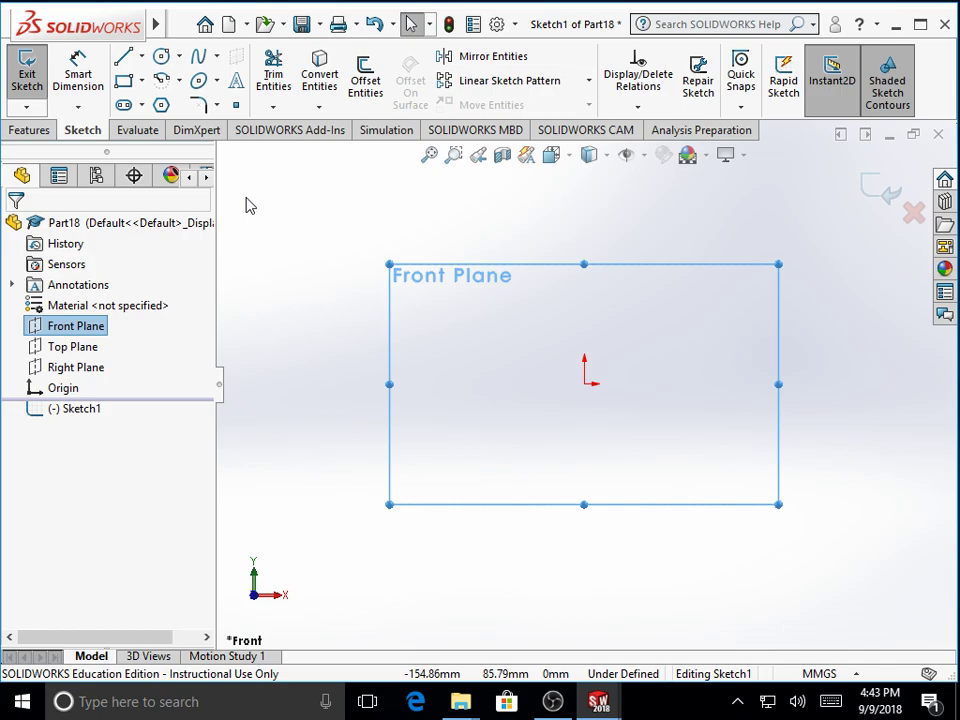
# Step: Sketch a stepped line chain from the origin: about 36 mm right, 35 mm up, 45 mm right, 35 mm down, 60 mm right, 35 mm up
pyautogui.click(124, 58)
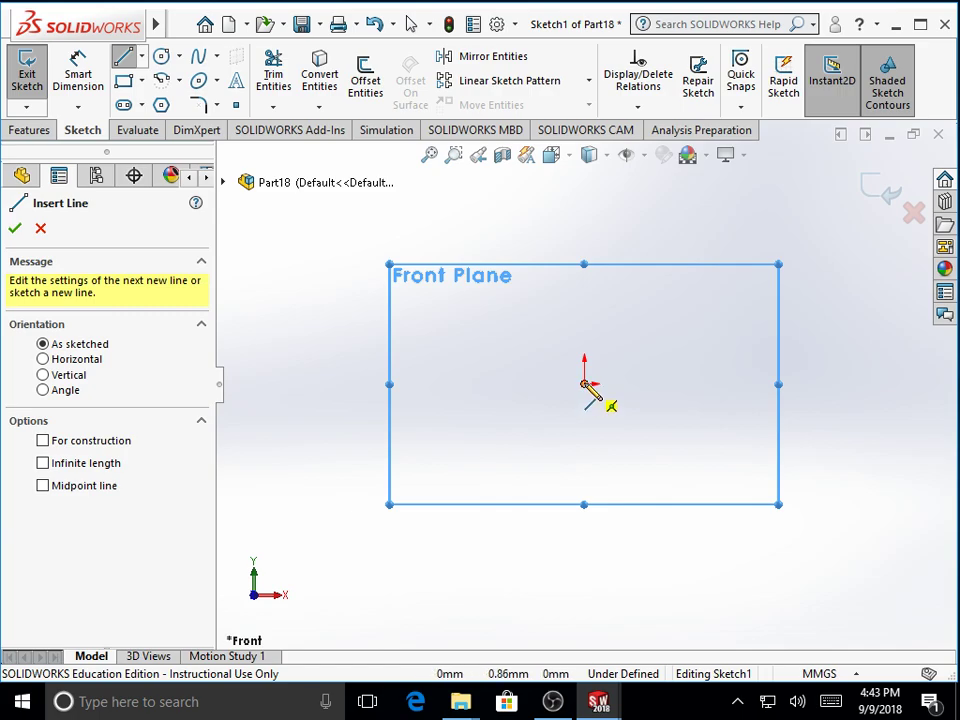
pyautogui.click(585, 384)
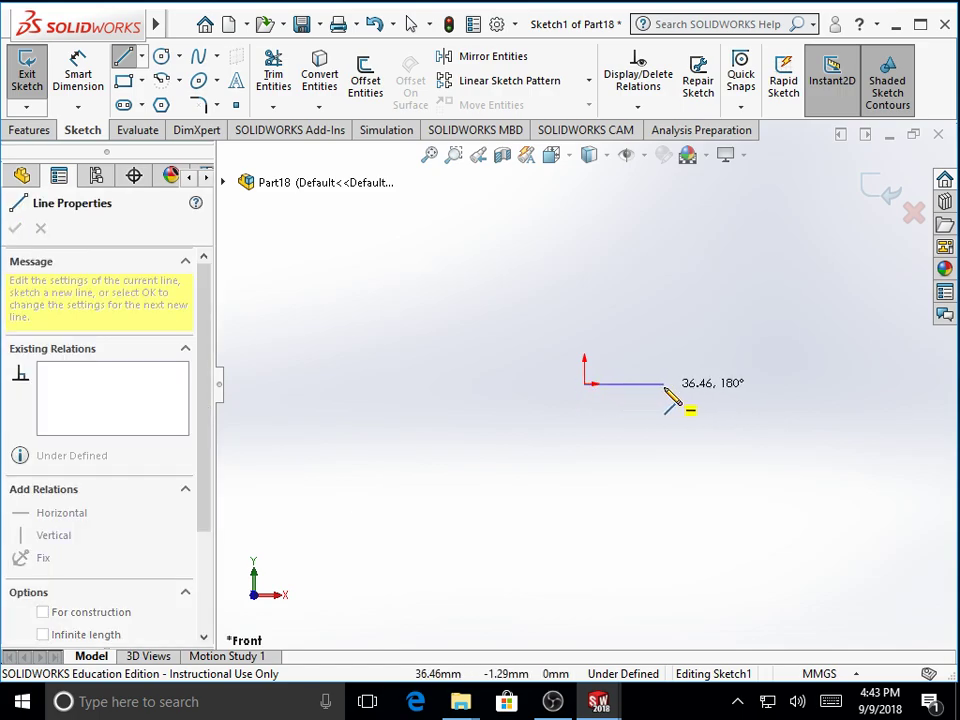
pyautogui.click(664, 384)
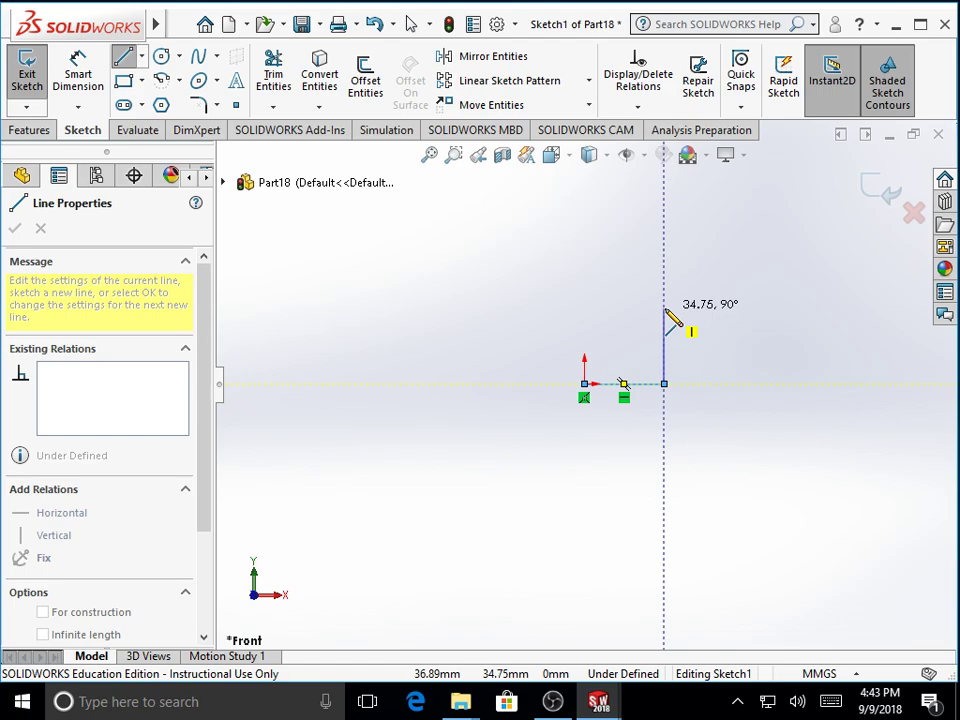
pyautogui.click(664, 309)
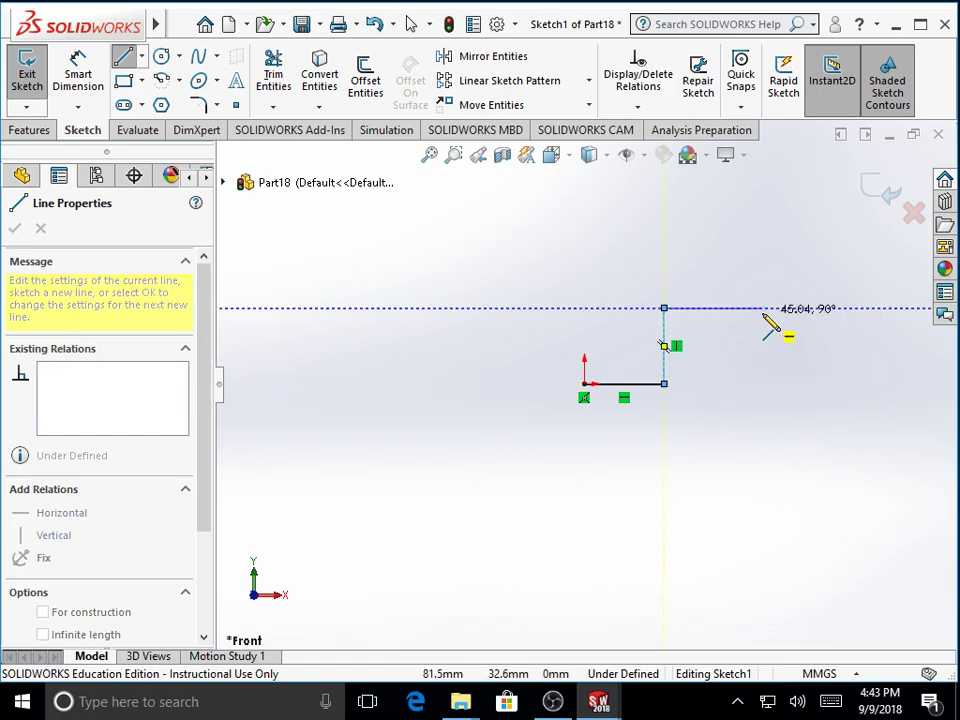
pyautogui.click(762, 310)
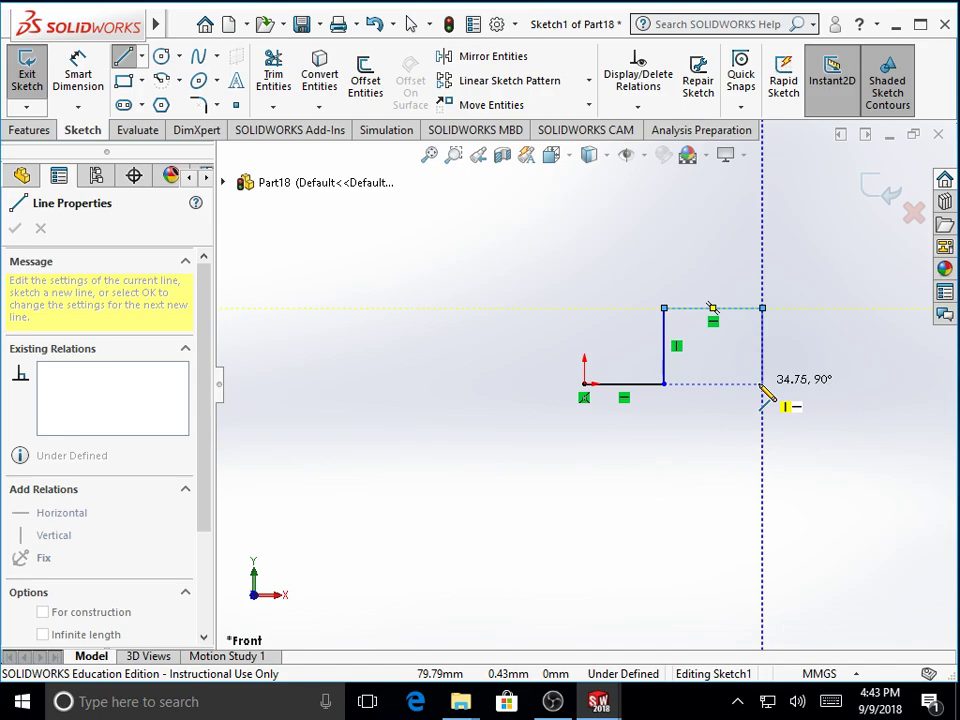
pyautogui.click(762, 384)
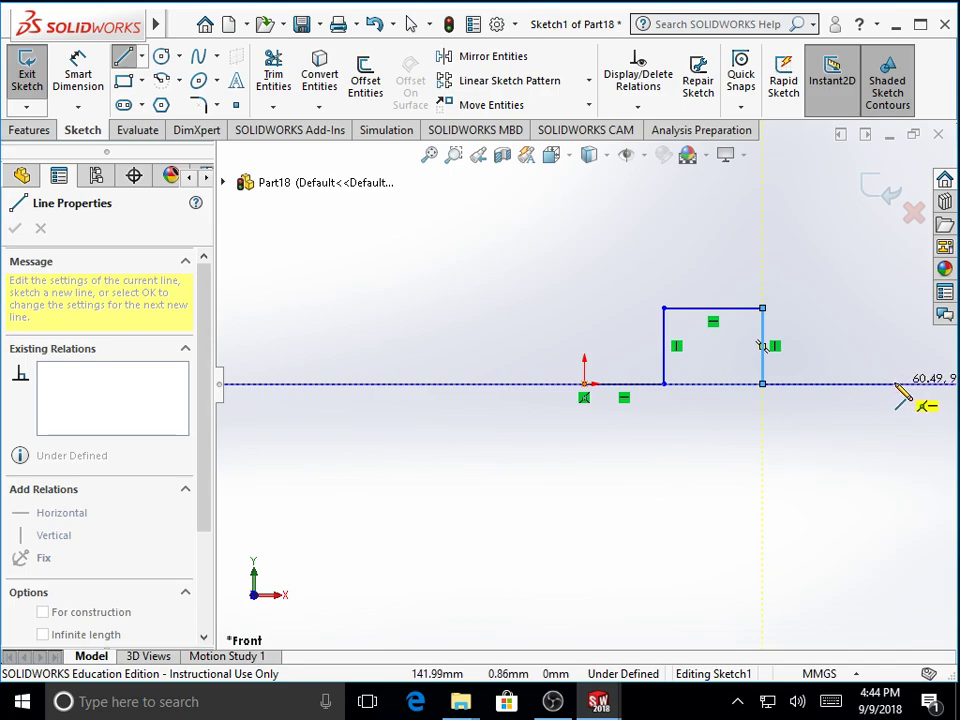
pyautogui.click(895, 384)
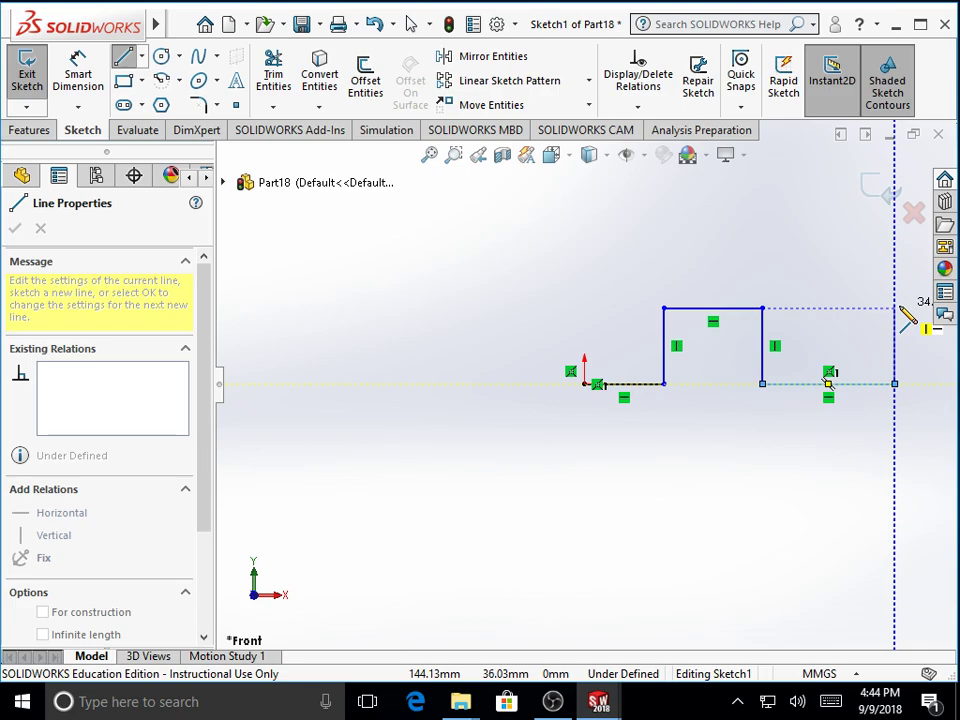
pyautogui.click(895, 309)
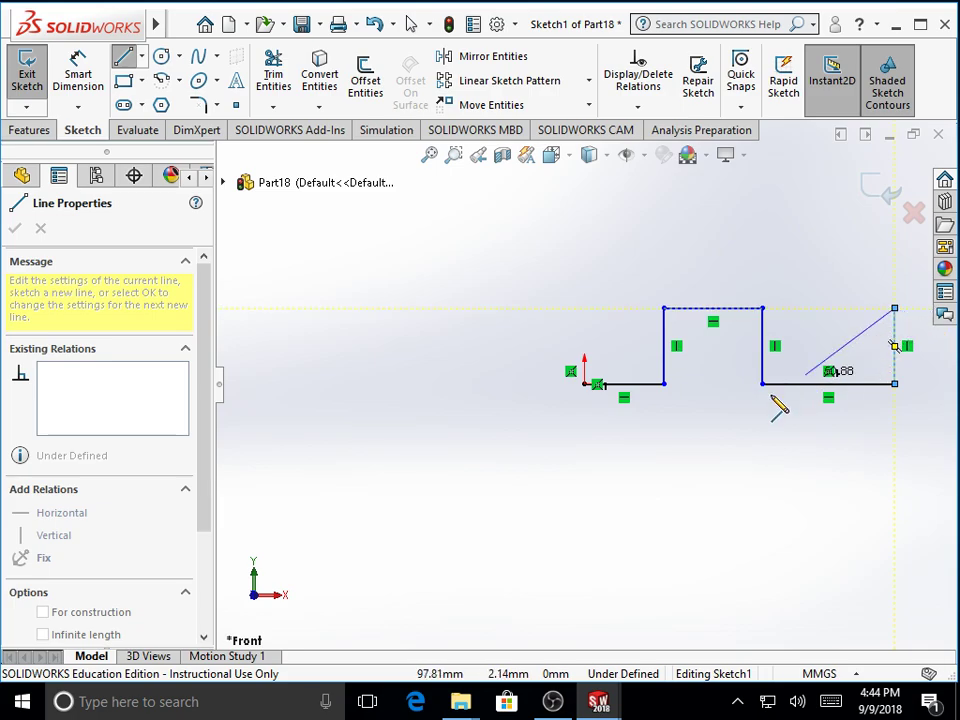
pyautogui.rightClick(527, 462)
pyautogui.click(541, 471)
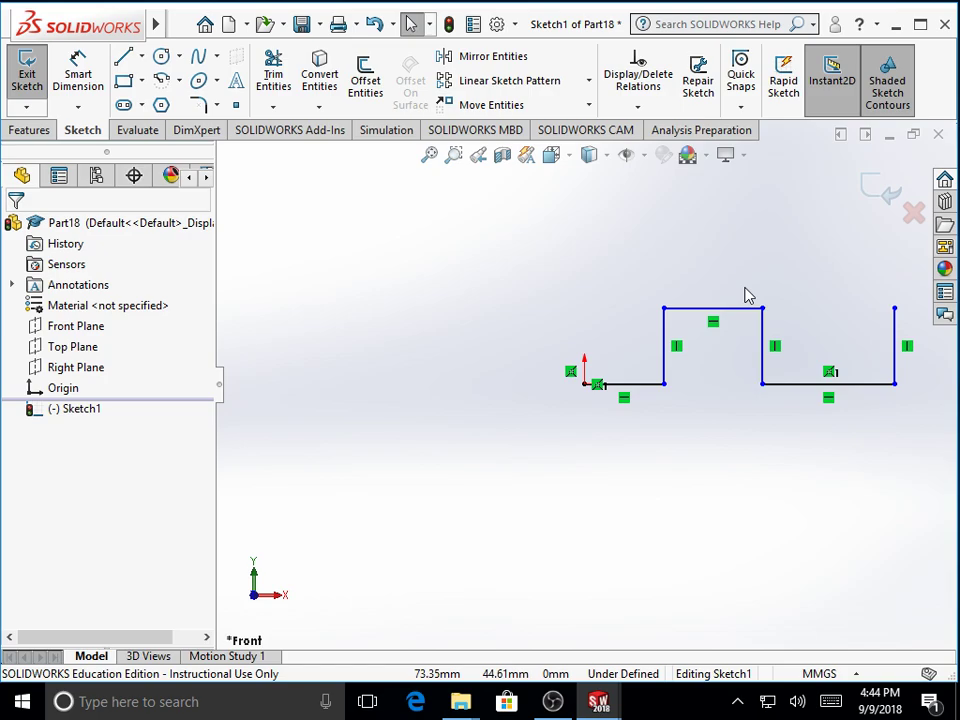
# Step: Continue the chain with a horizontal line about 45 mm long, a vertical line down to the base level, and a short horizontal base line
pyautogui.press('z')
pyautogui.press('z')
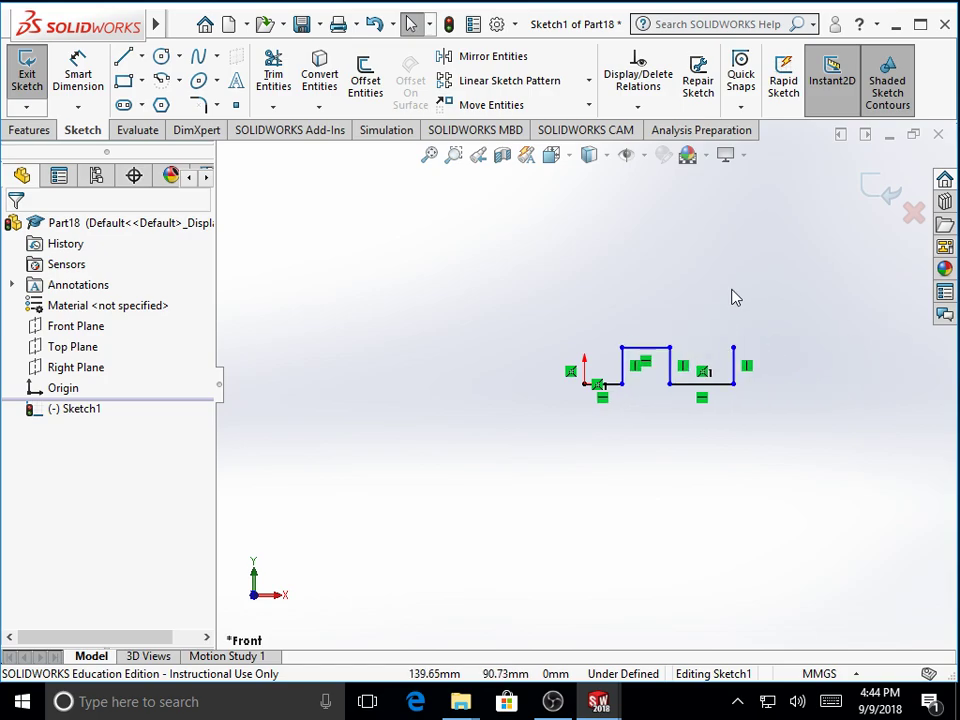
pyautogui.click(455, 160)
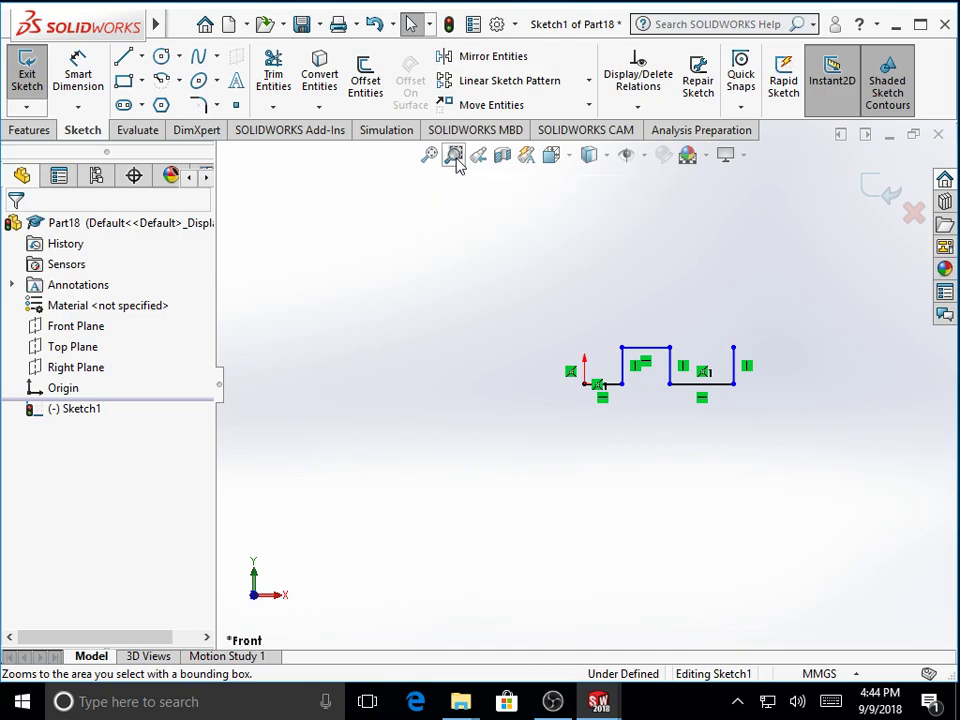
pyautogui.moveTo(516, 208)
pyautogui.mouseDown()
pyautogui.moveTo(643, 400)
pyautogui.moveTo(786, 420)
pyautogui.mouseUp()
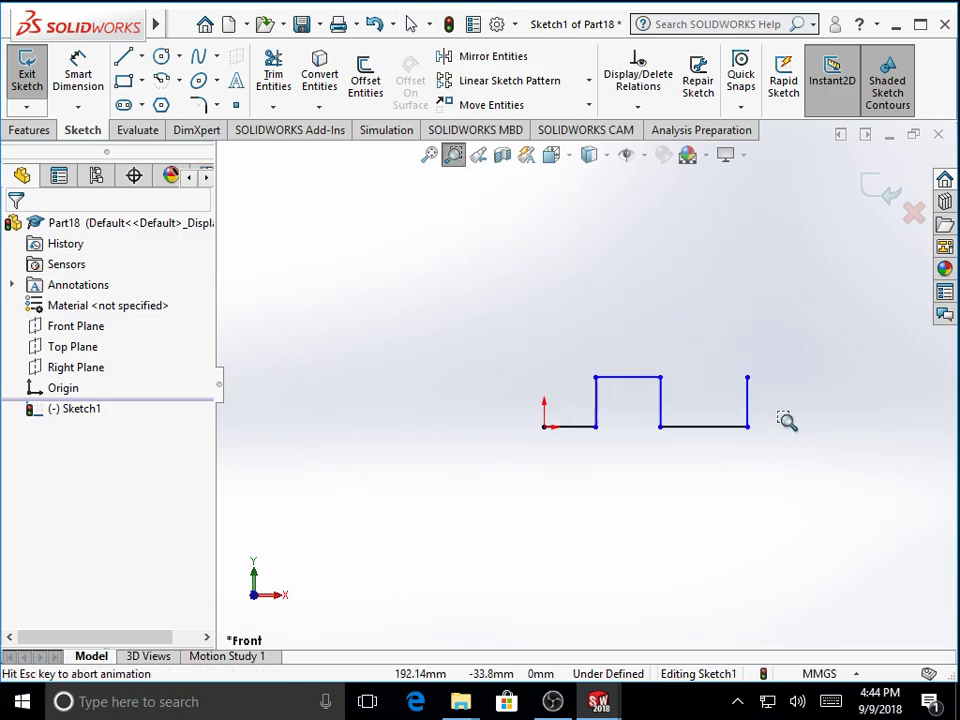
pyautogui.rightClick(338, 207)
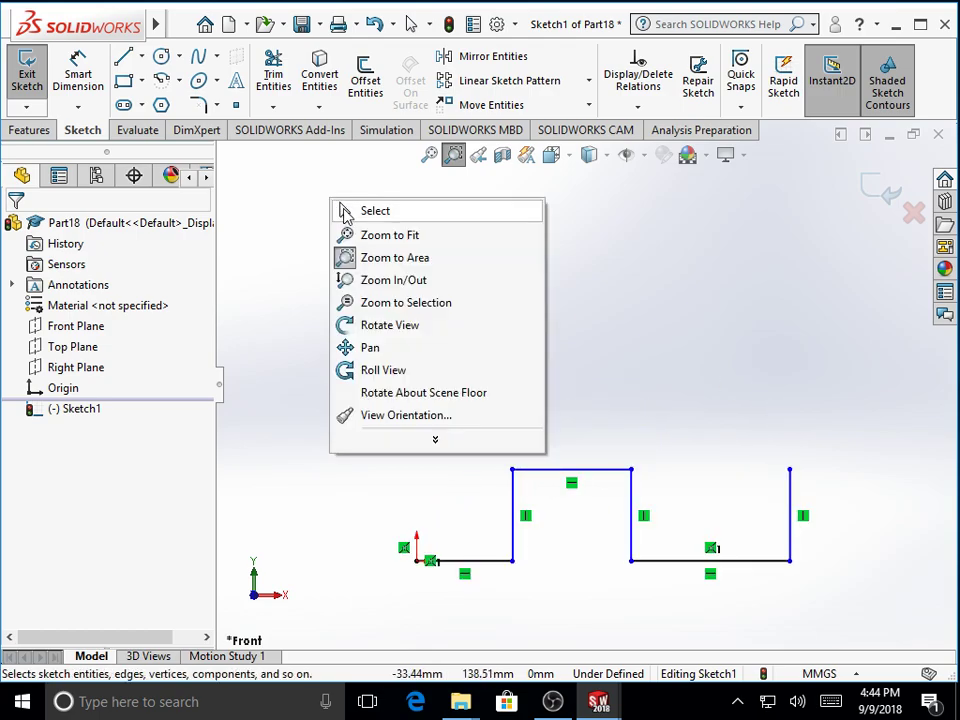
pyautogui.click(345, 210)
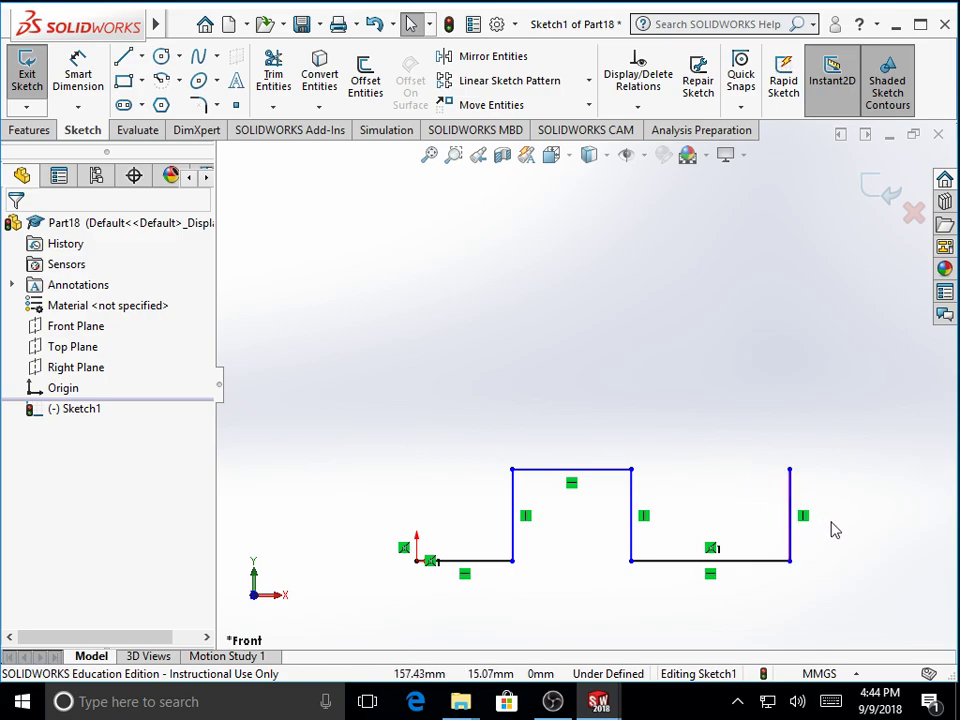
pyautogui.scroll(-2, 834, 527)
pyautogui.scroll(3, 836, 527)
pyautogui.scroll(-1, 817, 484)
pyautogui.scroll(4, 817, 484)
pyautogui.scroll(-1, 635, 418)
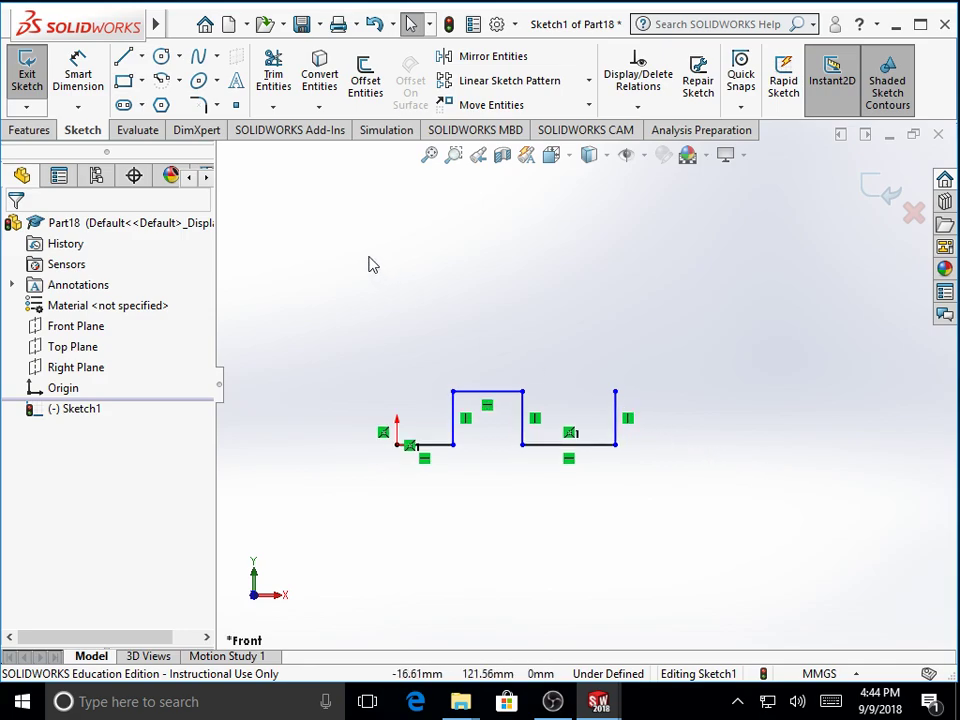
pyautogui.click(126, 62)
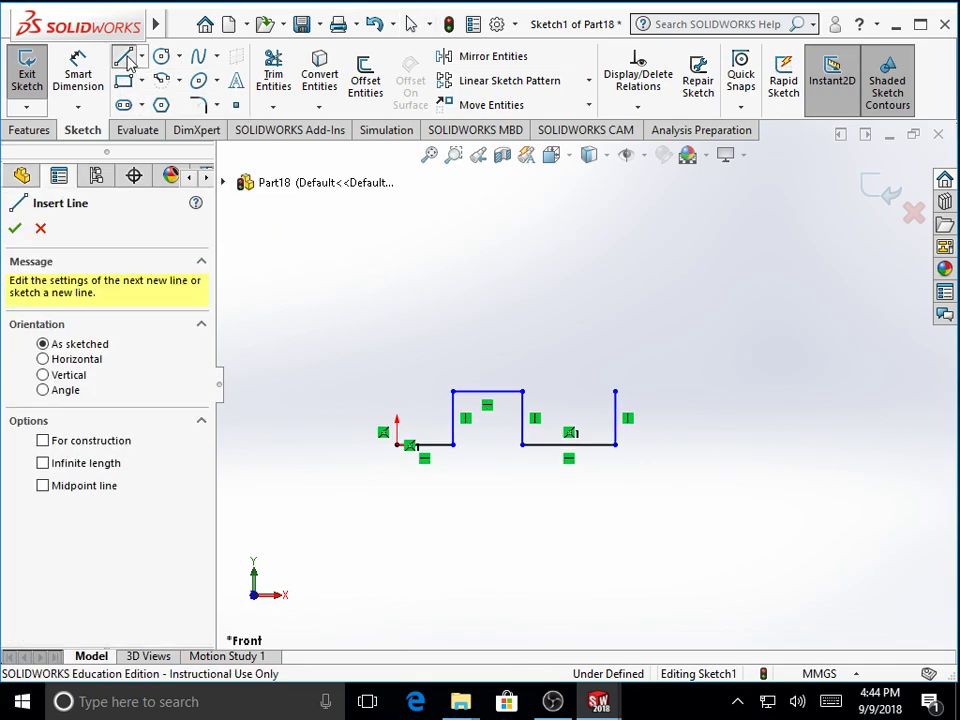
pyautogui.click(615, 391)
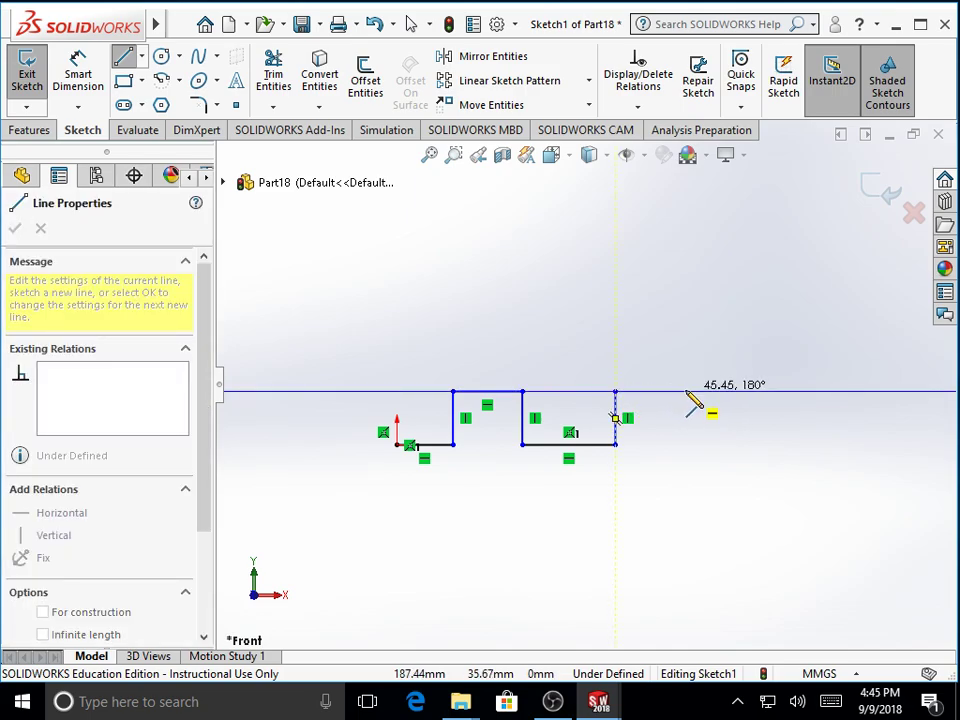
pyautogui.click(686, 391)
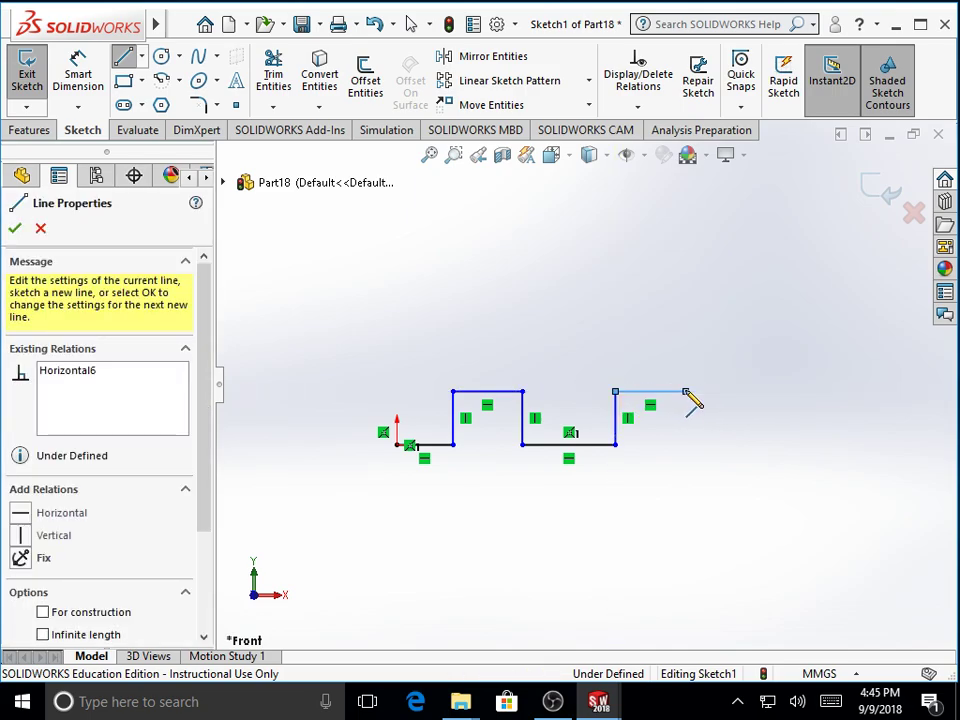
pyautogui.click(686, 445)
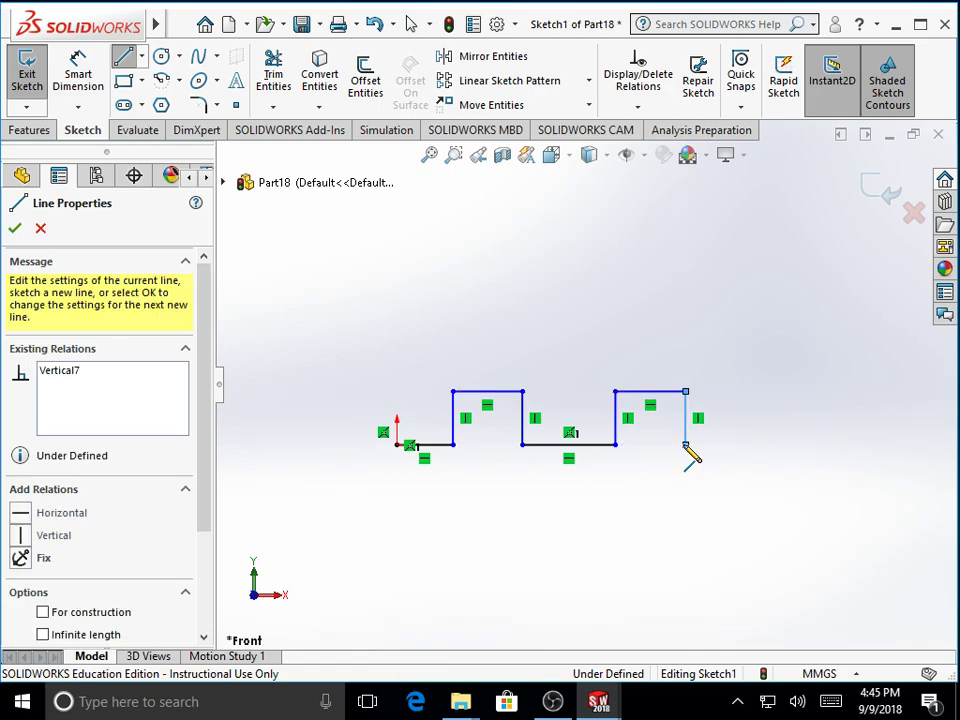
pyautogui.doubleClick(740, 445)
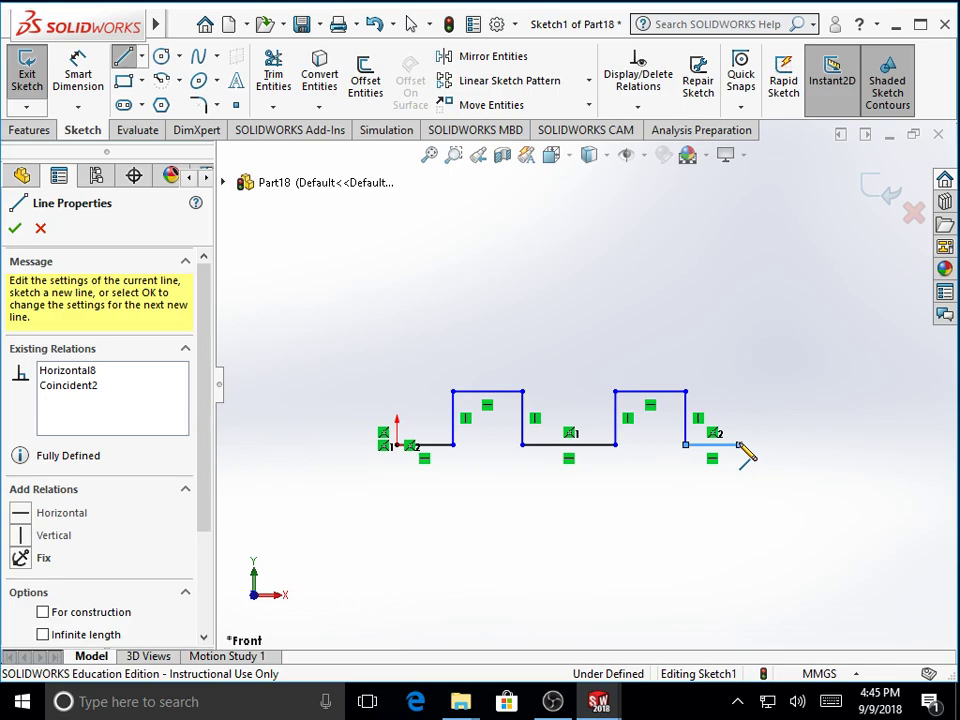
# Step: Close the profile at the origin with vertical sides about 136 mm high, a horizontal top edge and sloped lines across both upper corners
pyautogui.click(740, 445)
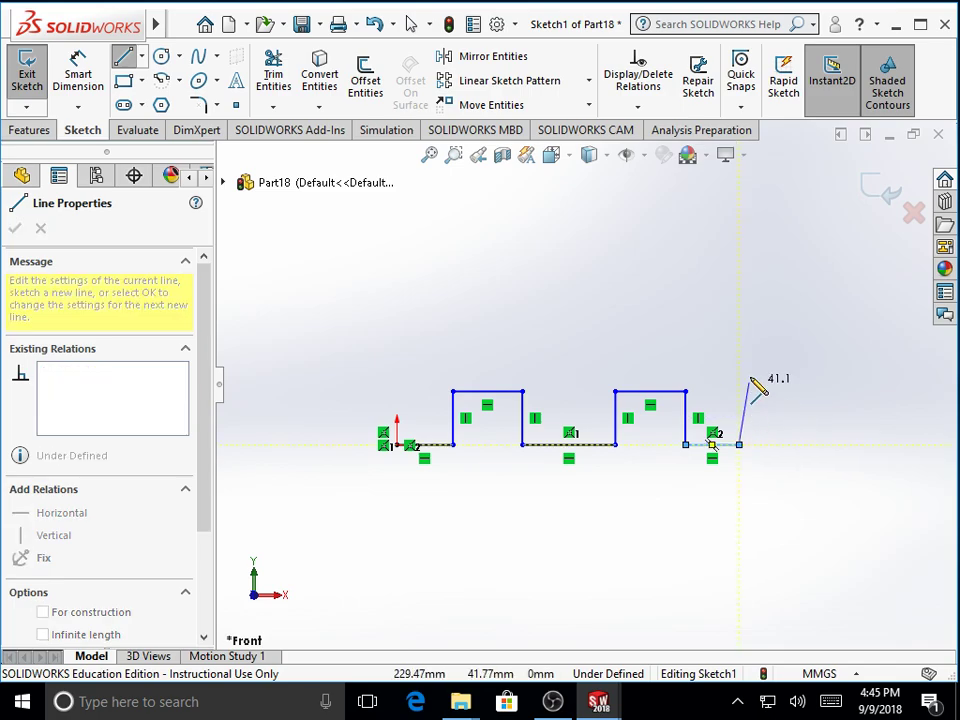
pyautogui.click(740, 238)
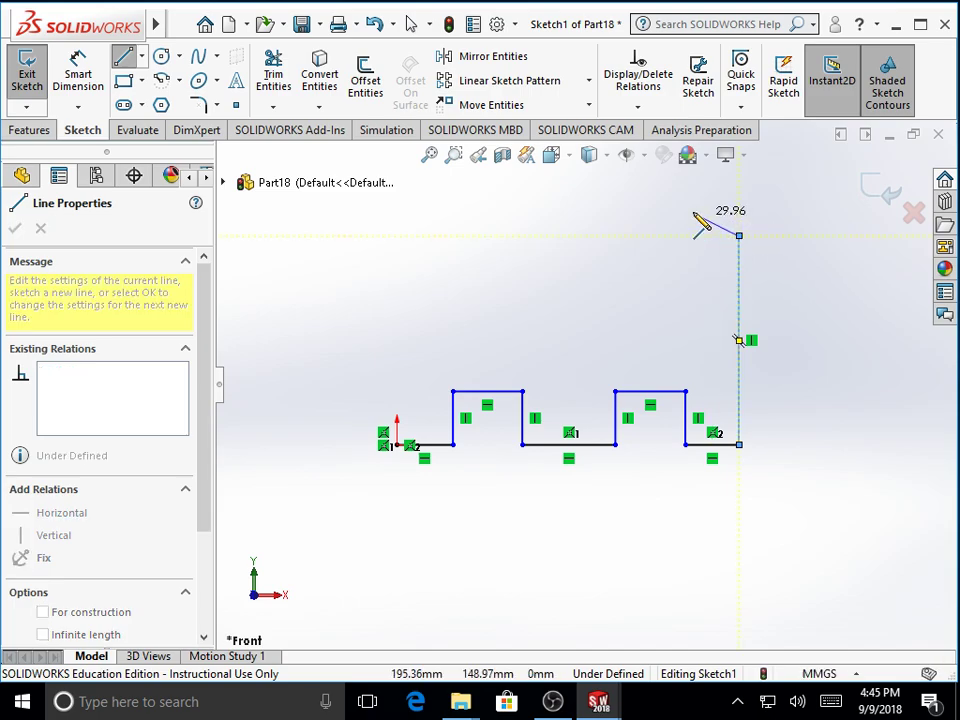
pyautogui.click(672, 191)
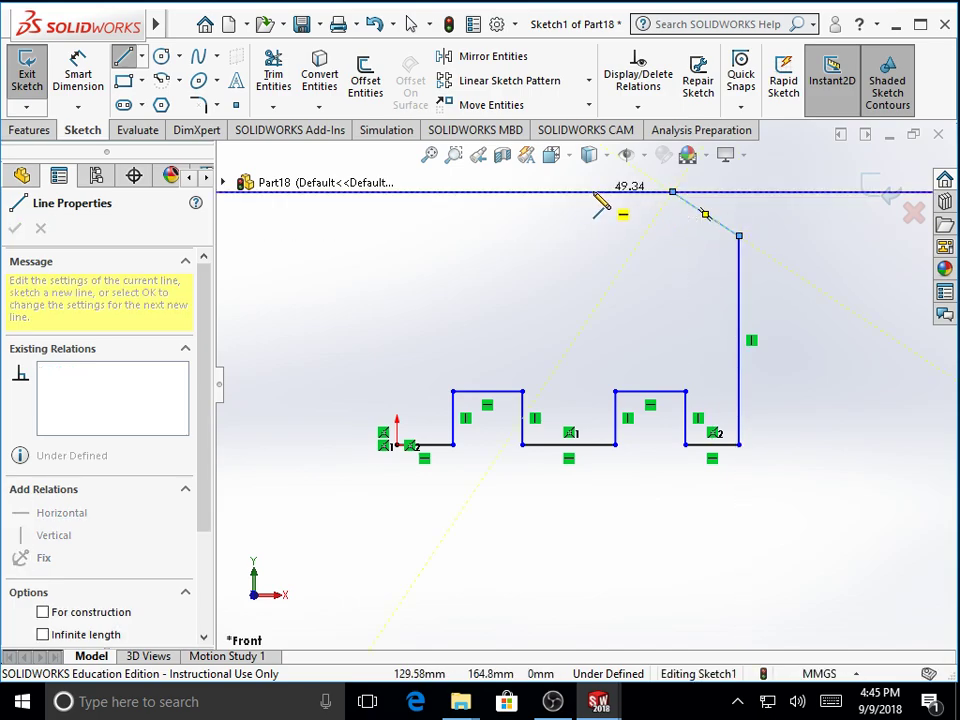
pyautogui.click(463, 191)
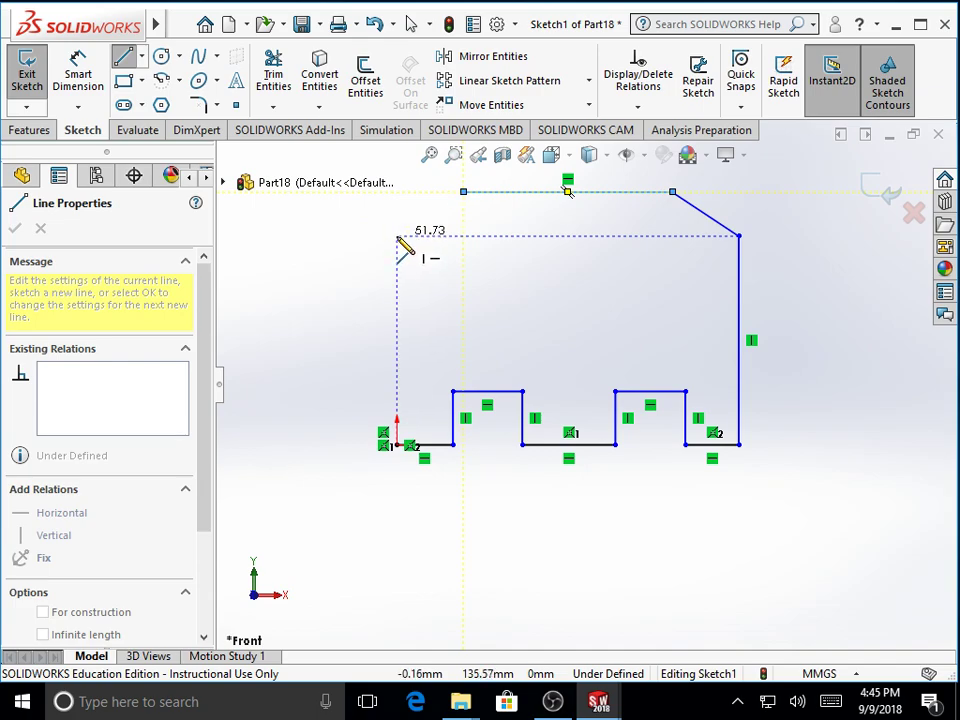
pyautogui.click(398, 240)
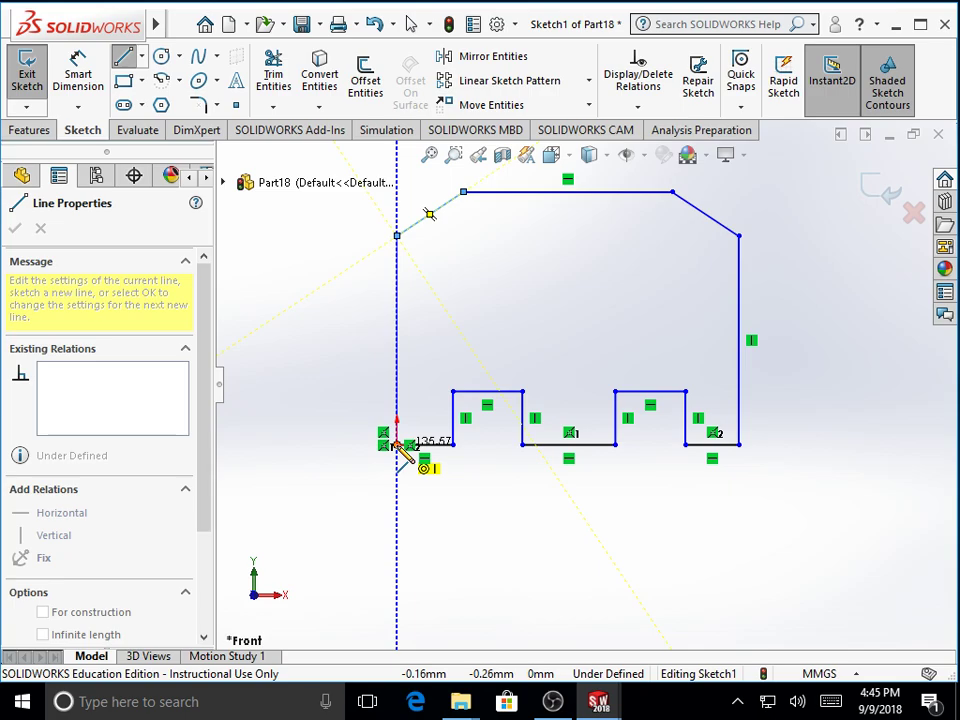
pyautogui.click(397, 444)
pyautogui.rightClick(337, 375)
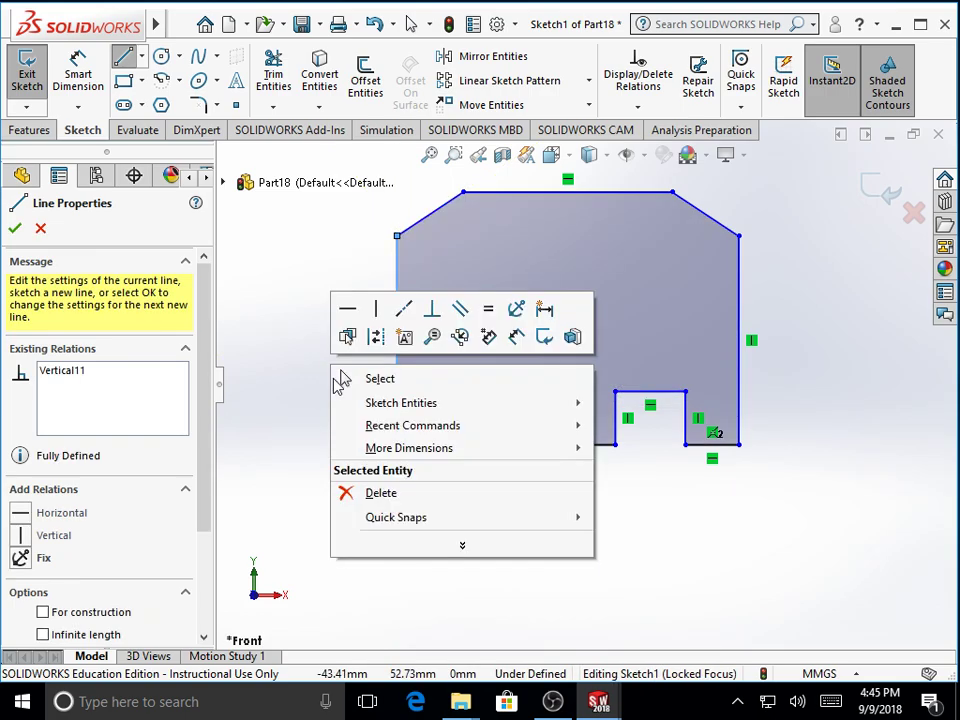
pyautogui.click(372, 379)
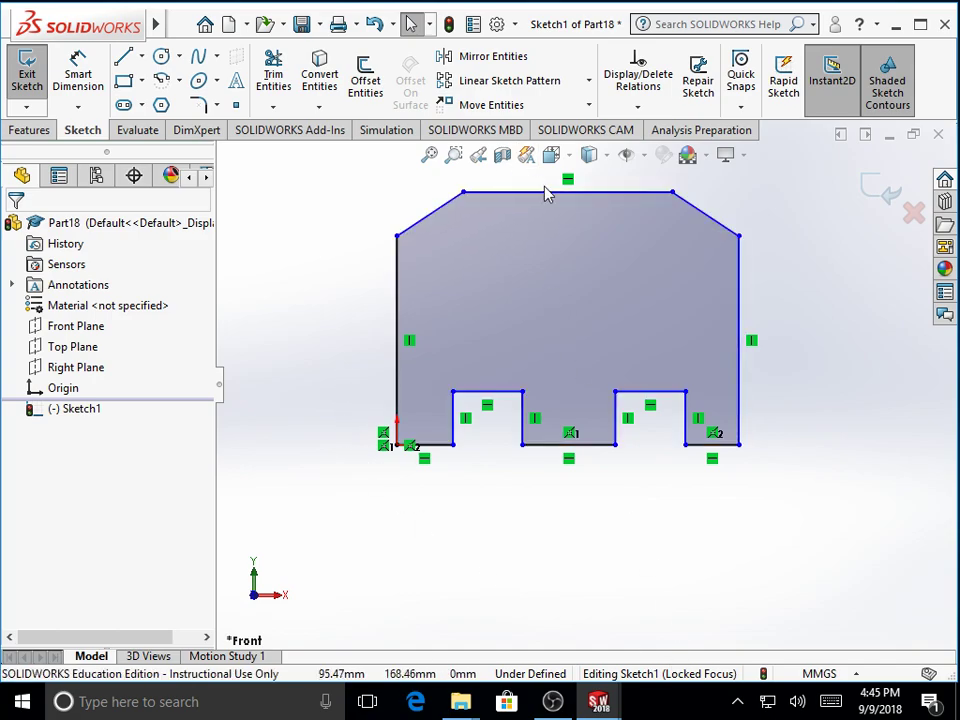
# Step: Inspect the relations and definition status of the profile's top edge and left vertical side
pyautogui.scroll(2, 553, 221)
pyautogui.scroll(-2, 636, 323)
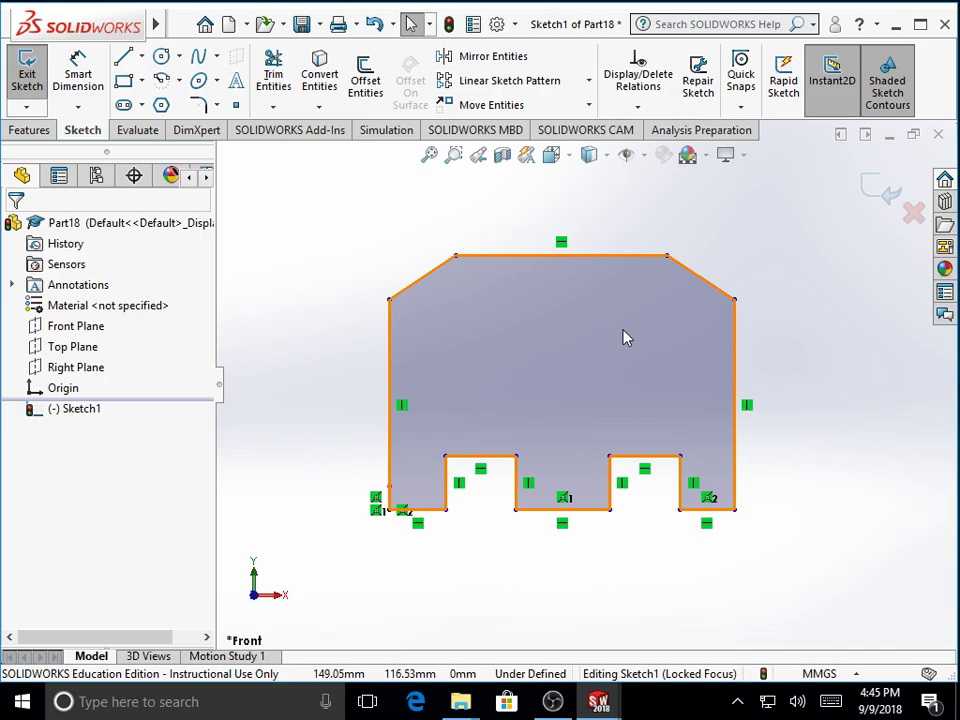
pyautogui.scroll(-1, 562, 350)
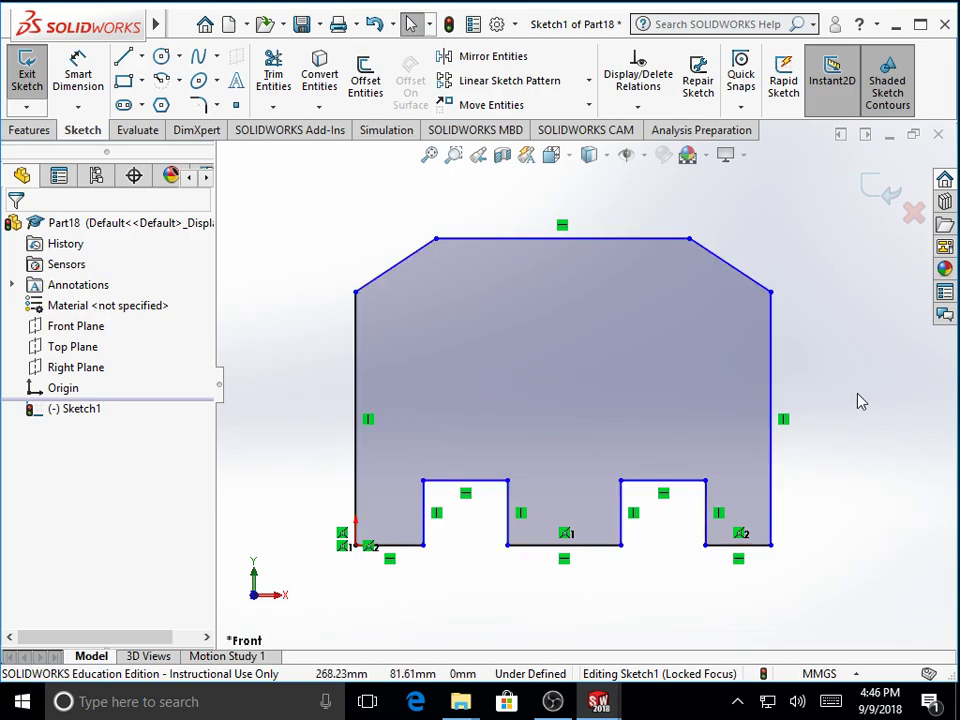
pyautogui.moveTo(615, 245)
pyautogui.mouseDown()
pyautogui.moveTo(620, 199)
pyautogui.moveTo(601, 290)
pyautogui.moveTo(611, 246)
pyautogui.mouseUp()
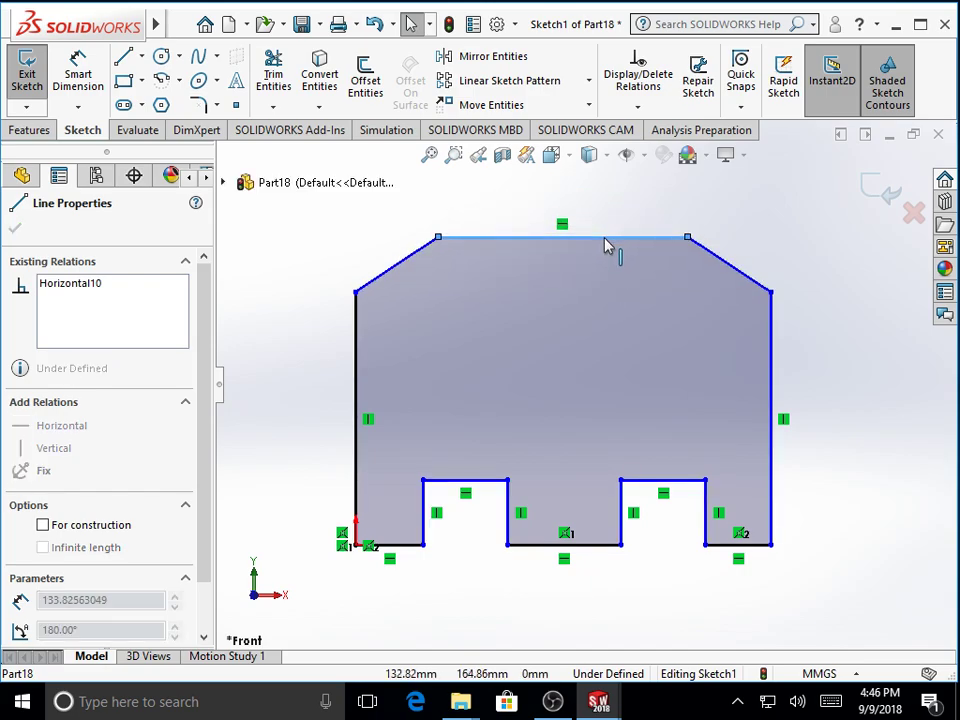
pyautogui.click(846, 377)
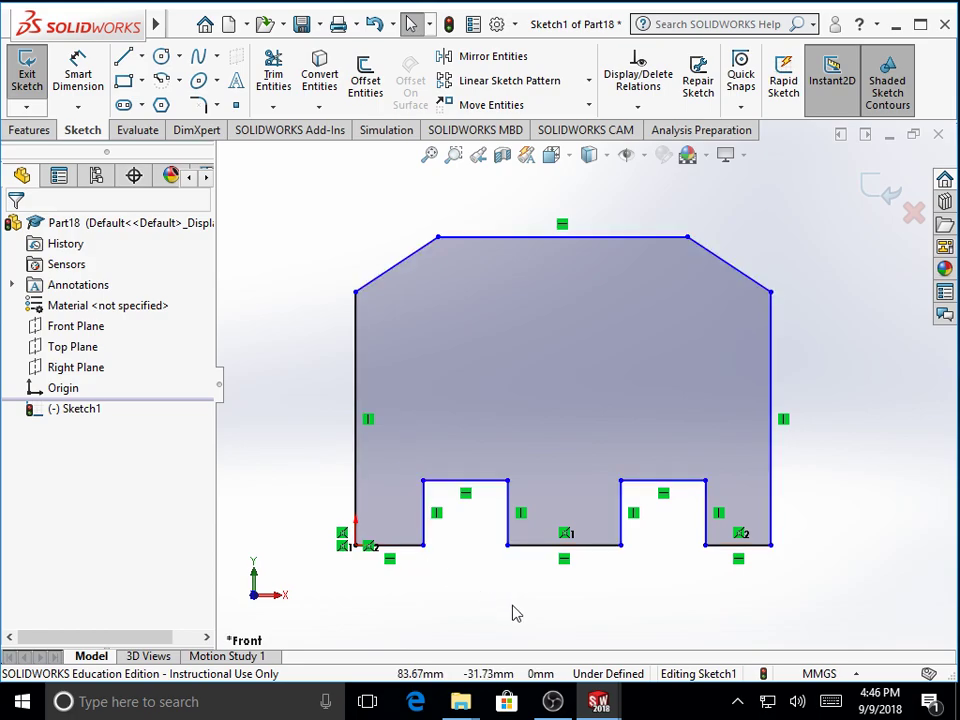
pyautogui.click(357, 472)
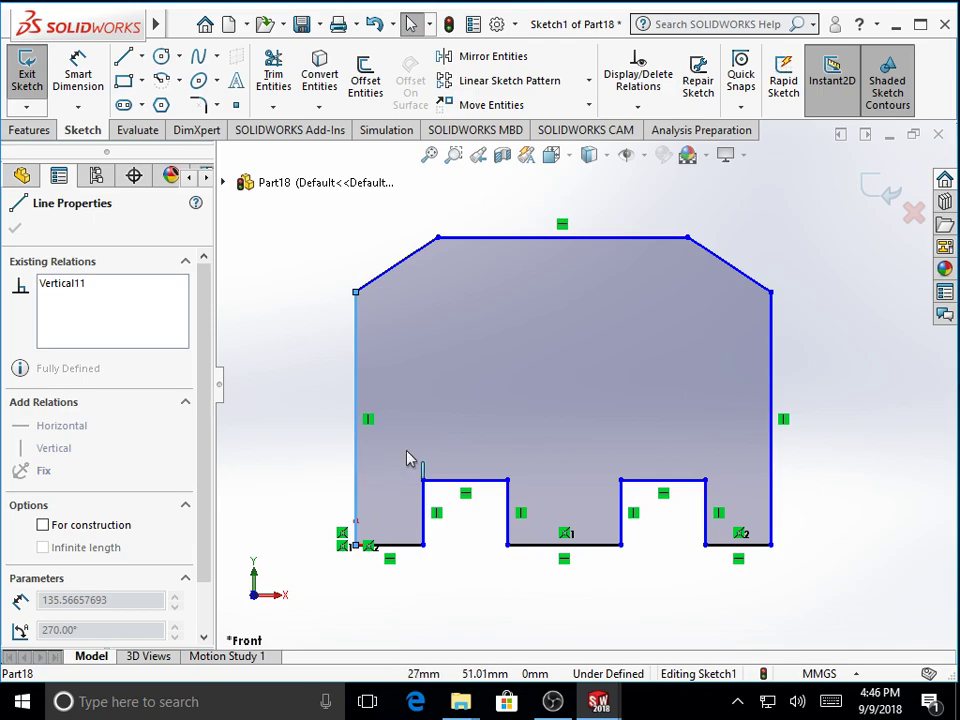
pyautogui.click(343, 443)
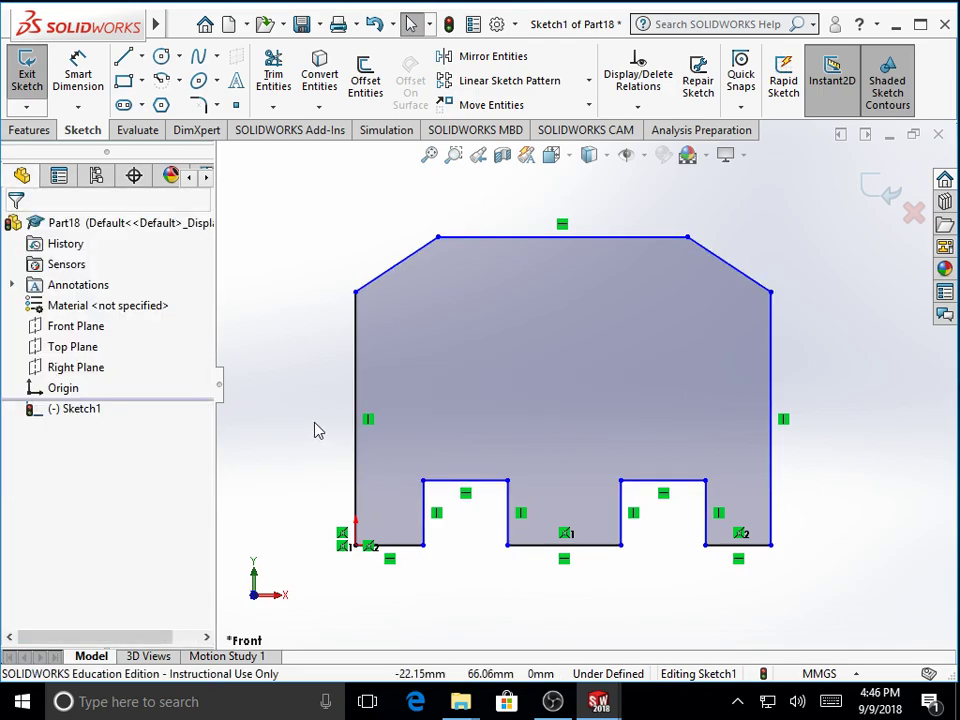
# Step: Move the upper endpoint of the left vertical side downward to test how freely it moves
pyautogui.click(356, 294)
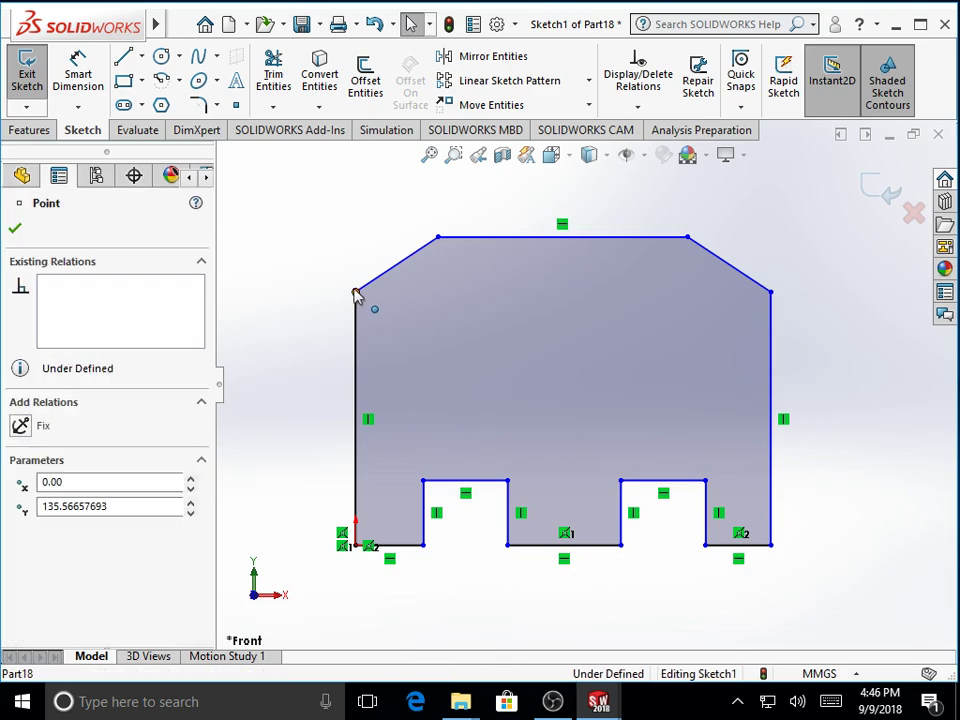
pyautogui.moveTo(356, 294)
pyautogui.mouseDown()
pyautogui.moveTo(364, 259)
pyautogui.moveTo(356, 324)
pyautogui.mouseUp()
pyautogui.click(299, 358)
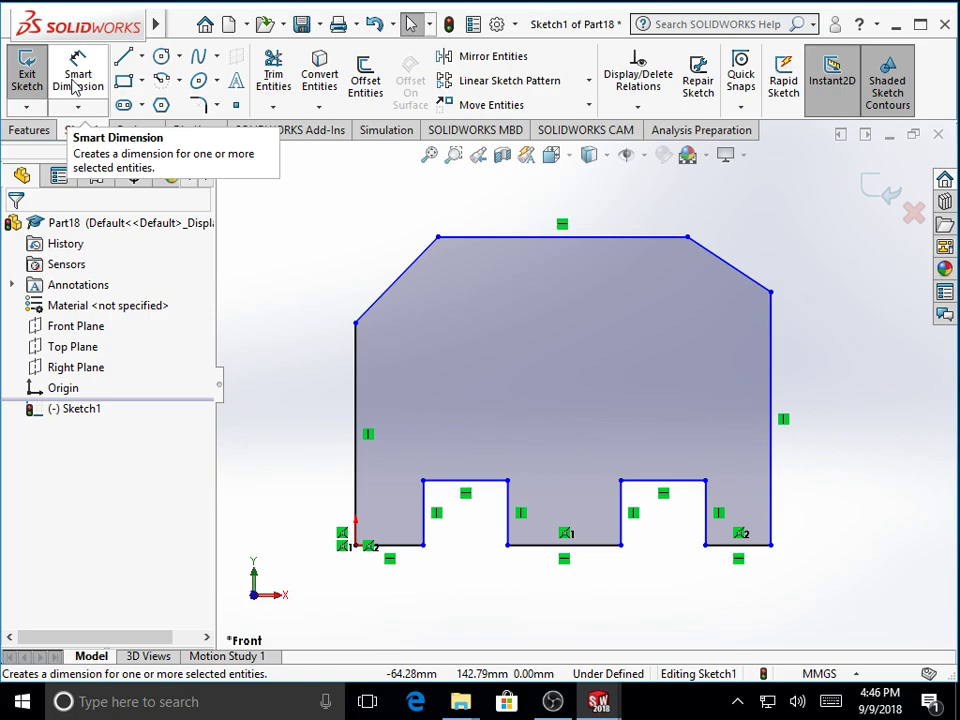
# Step: Dimension the short base line starting at the origin to 10 mm
pyautogui.click(75, 88)
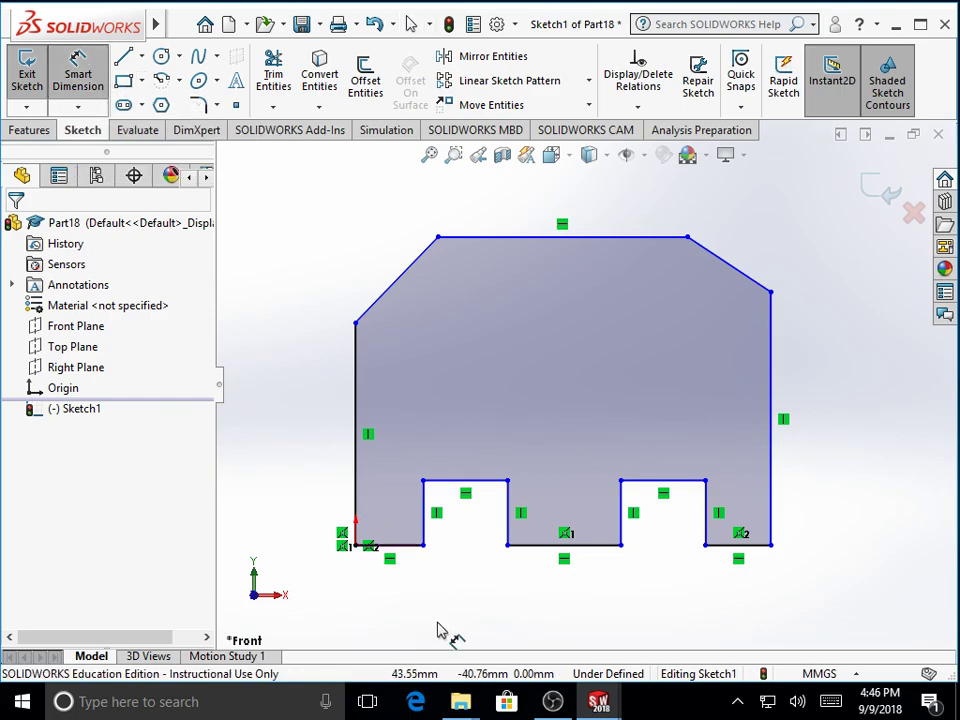
pyautogui.click(405, 553)
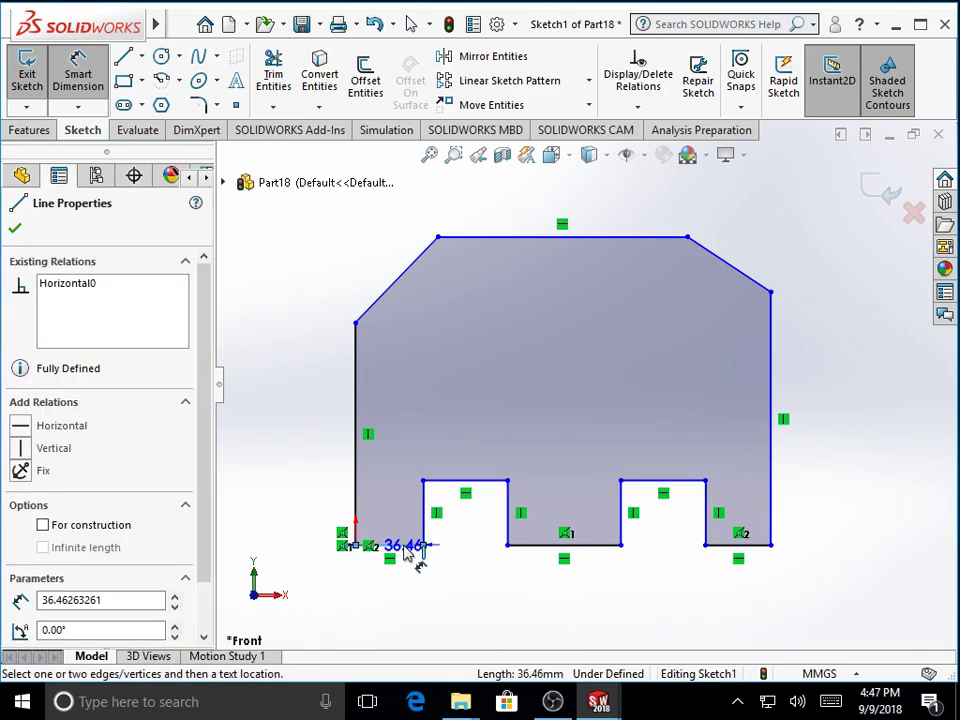
pyautogui.click(398, 610)
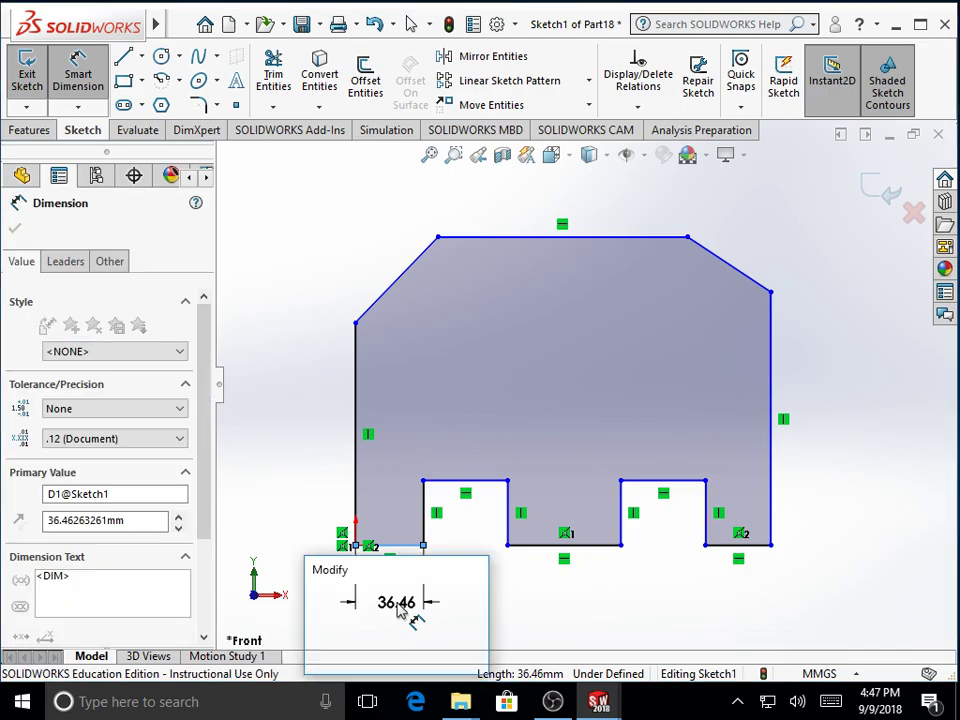
pyautogui.write('10')
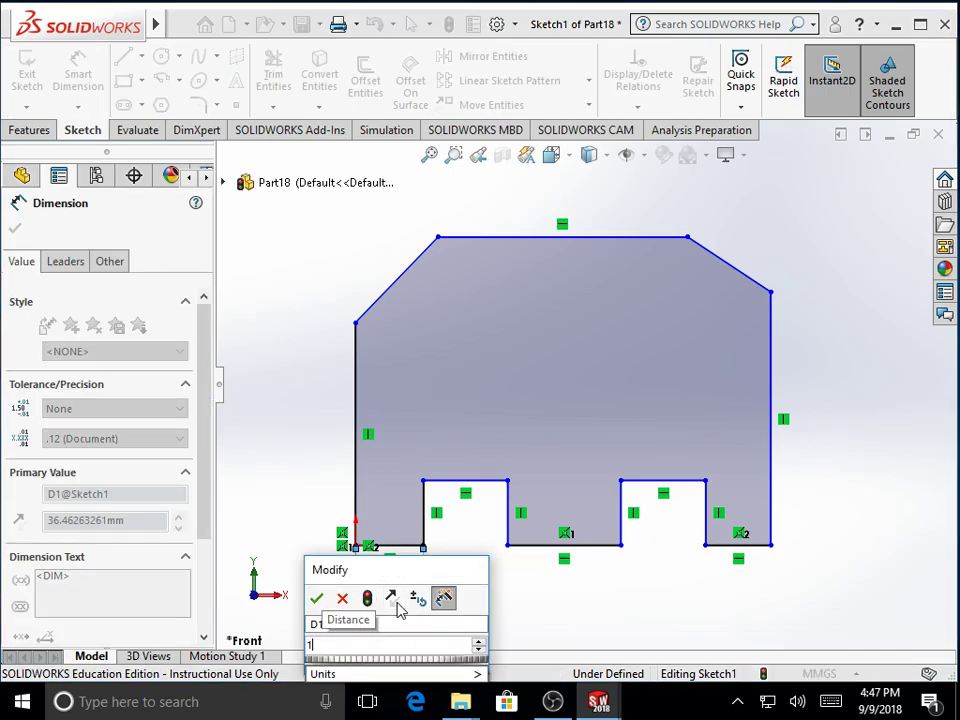
pyautogui.press('Return')
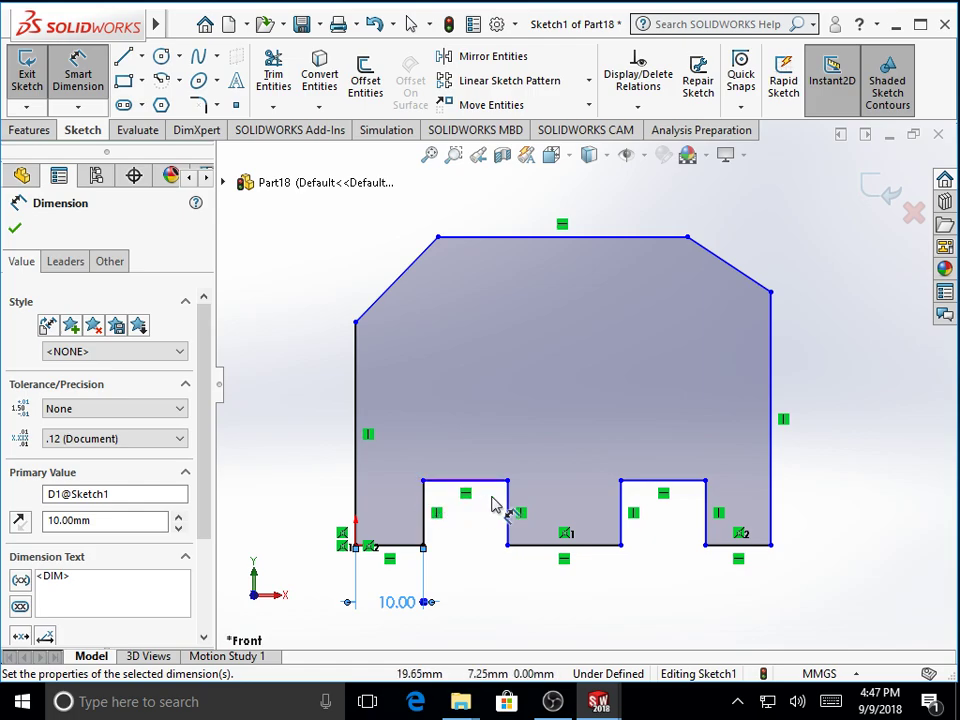
# Step: Dimension the width between the left notch's two vertical walls to 10 mm
pyautogui.click(425, 509)
pyautogui.click(508, 528)
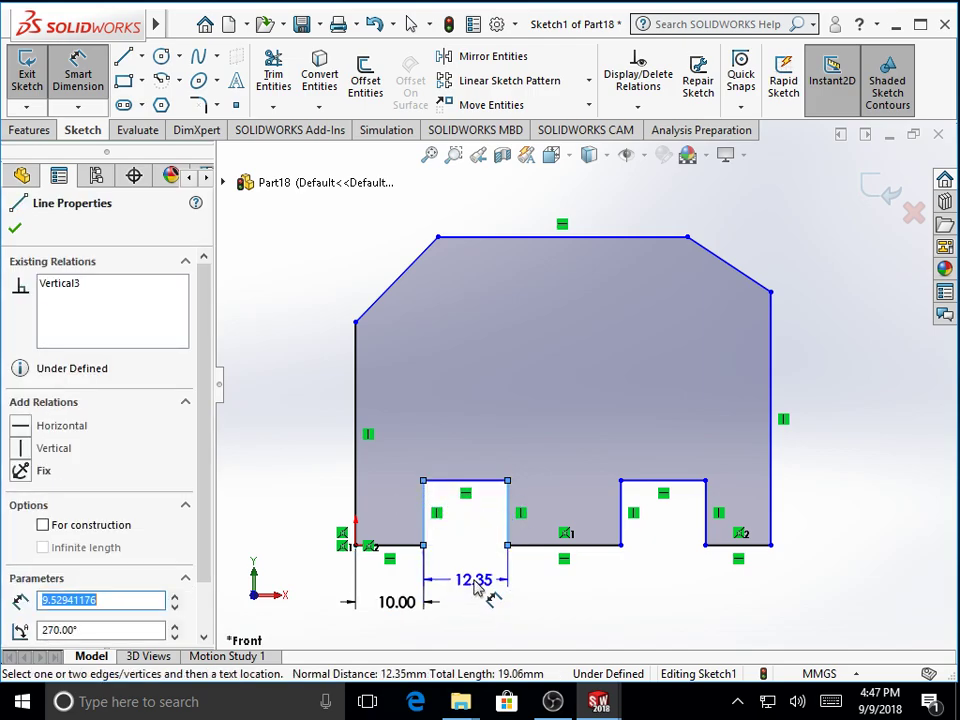
pyautogui.click(478, 590)
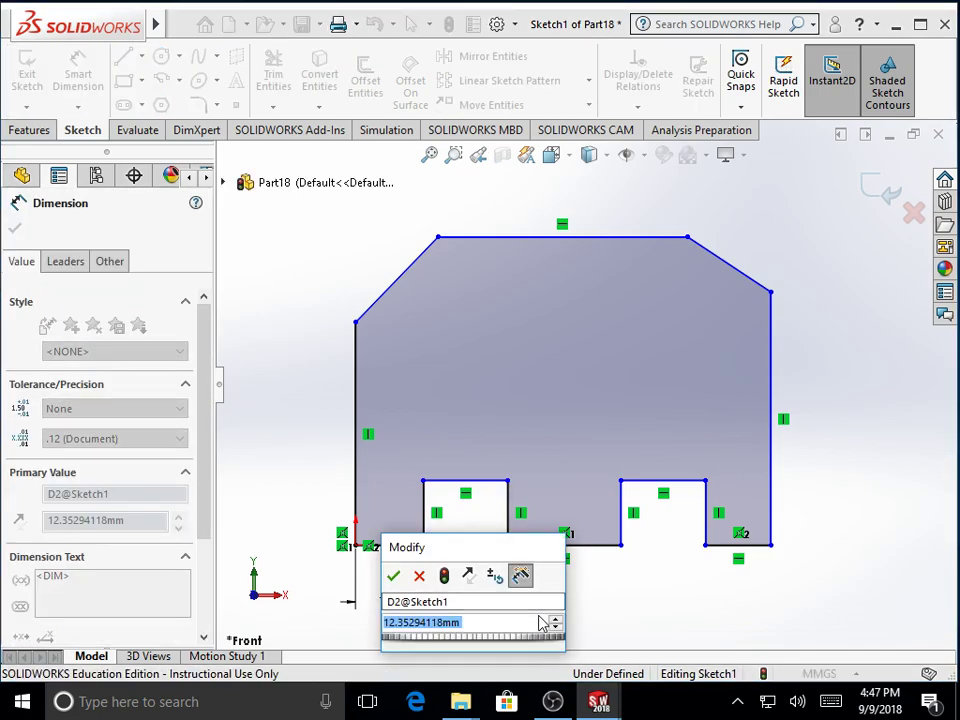
pyautogui.write('10')
pyautogui.press('Return')
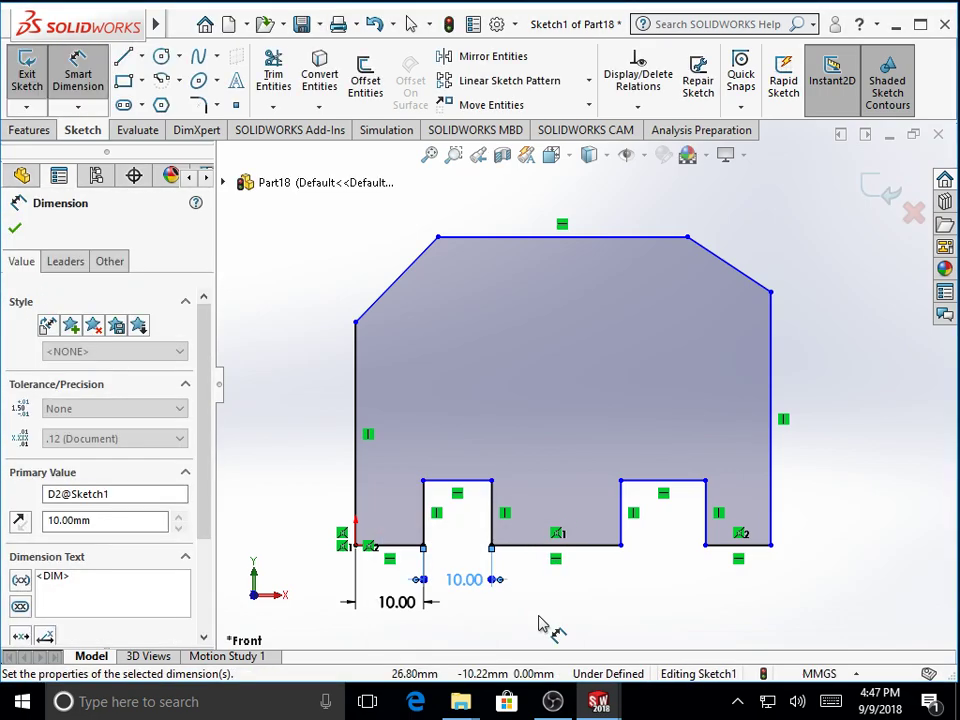
# Step: Dimension the middle base segment between the two notches to 30 mm and end the dimensioning
pyautogui.click(492, 547)
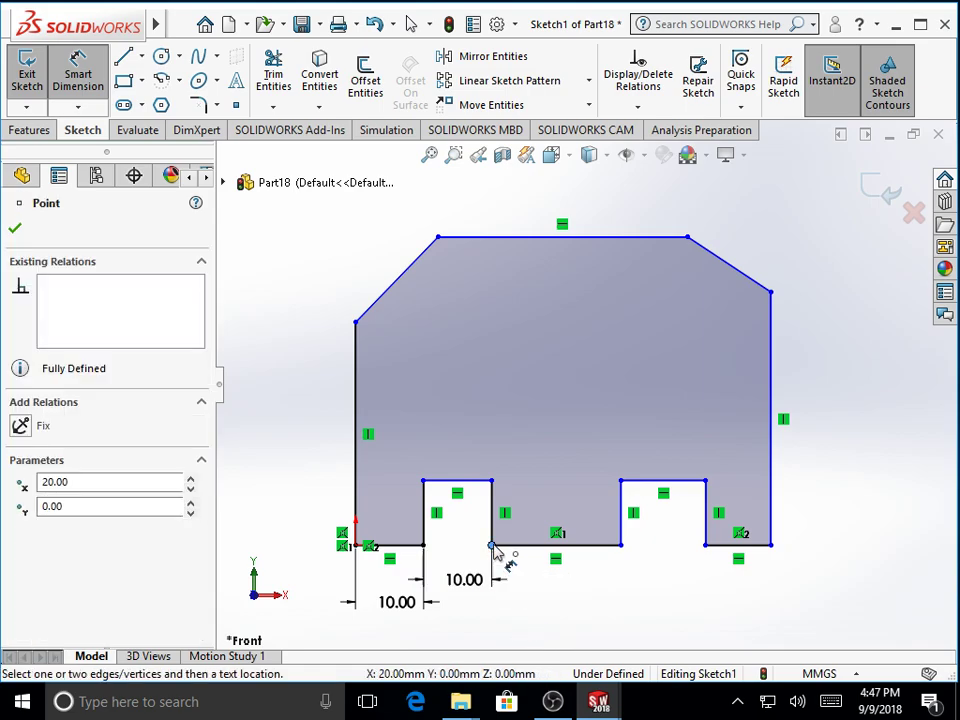
pyautogui.click(621, 547)
pyautogui.click(570, 604)
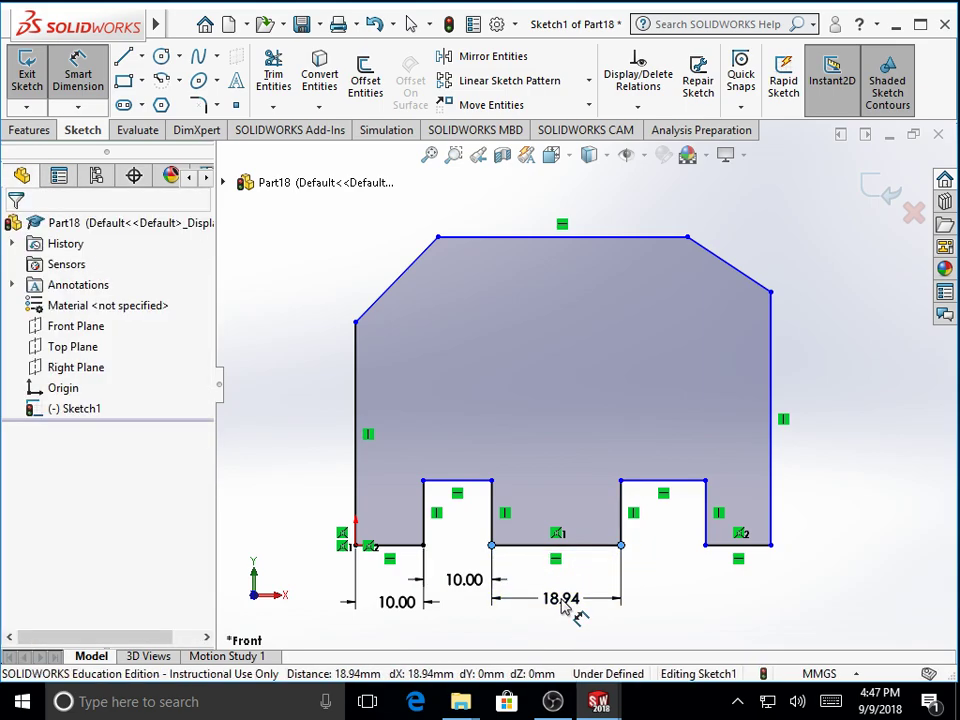
pyautogui.write('30')
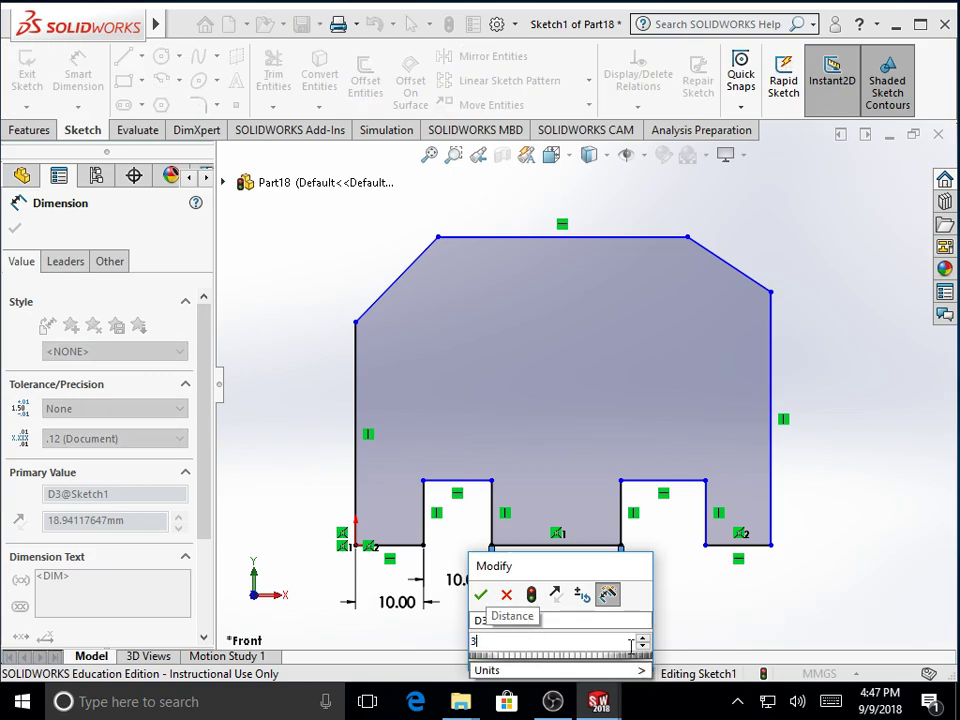
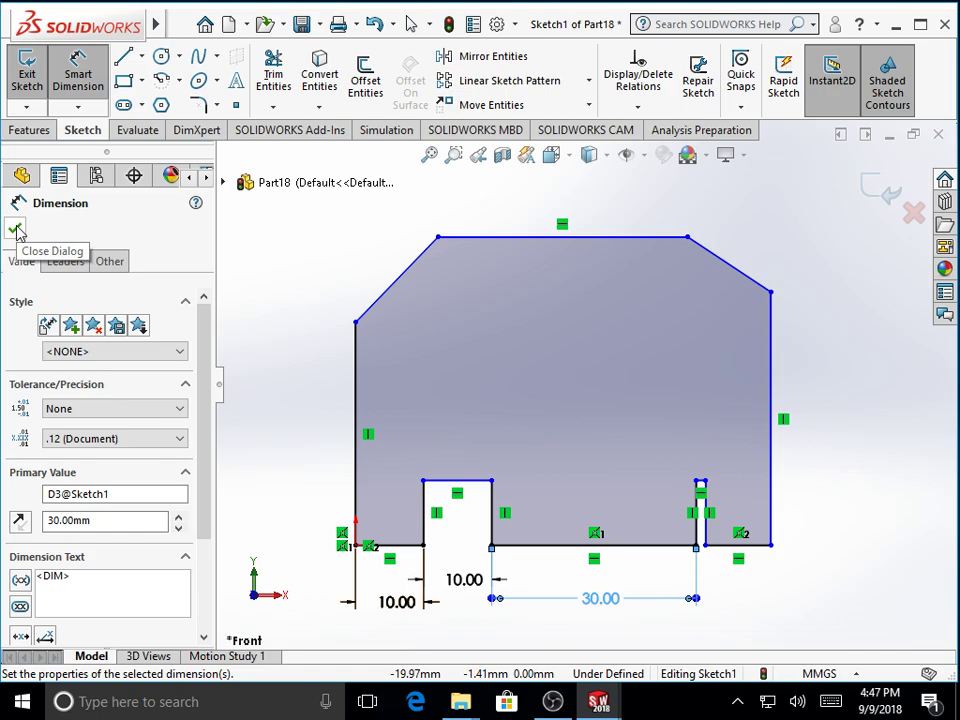
pyautogui.click(15, 230)
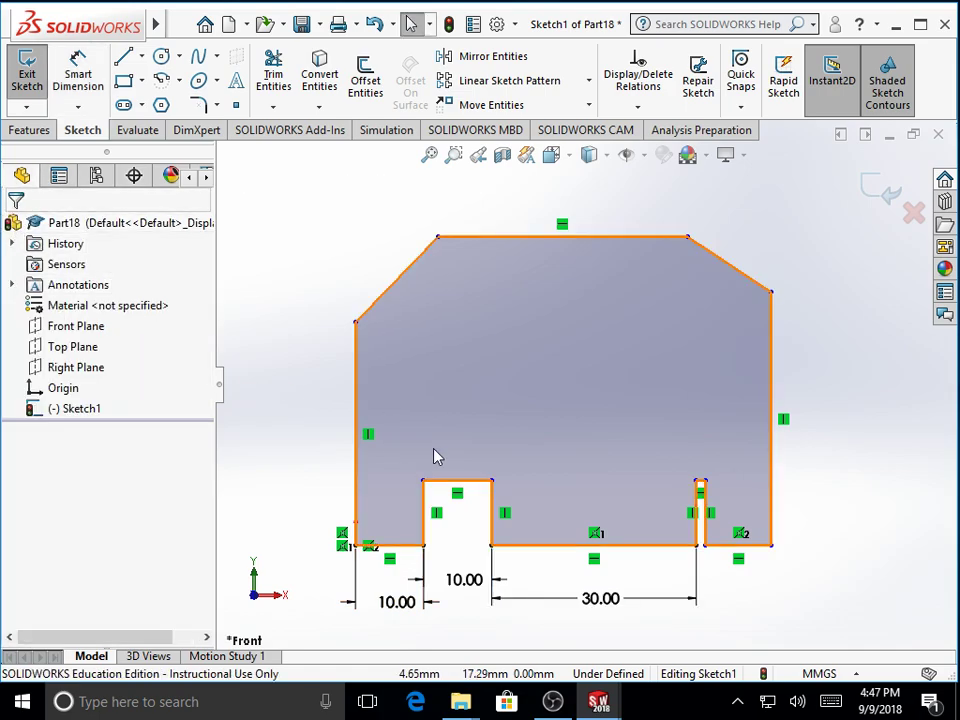
# Step: Widen the right notch by moving its outer wall and the profile's right side outward
pyautogui.click(704, 525)
pyautogui.moveTo(704, 525); pyautogui.dragTo(826, 515)
pyautogui.click(773, 521)
pyautogui.click(879, 583)
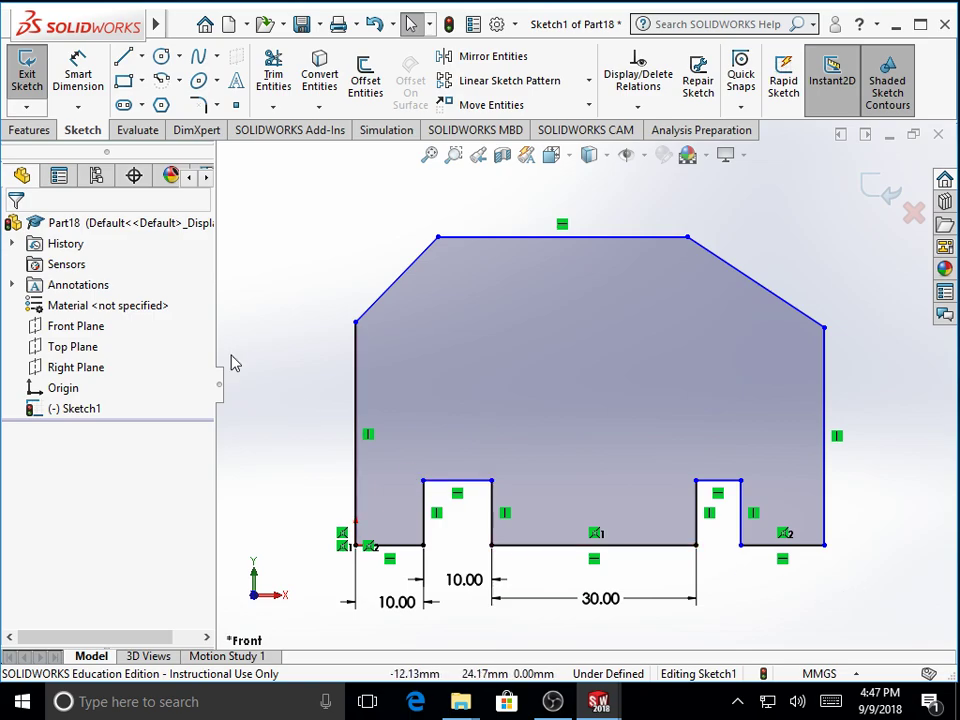
# Step: Dimension the profile's horizontal top edge to 50 mm
pyautogui.click(88, 88)
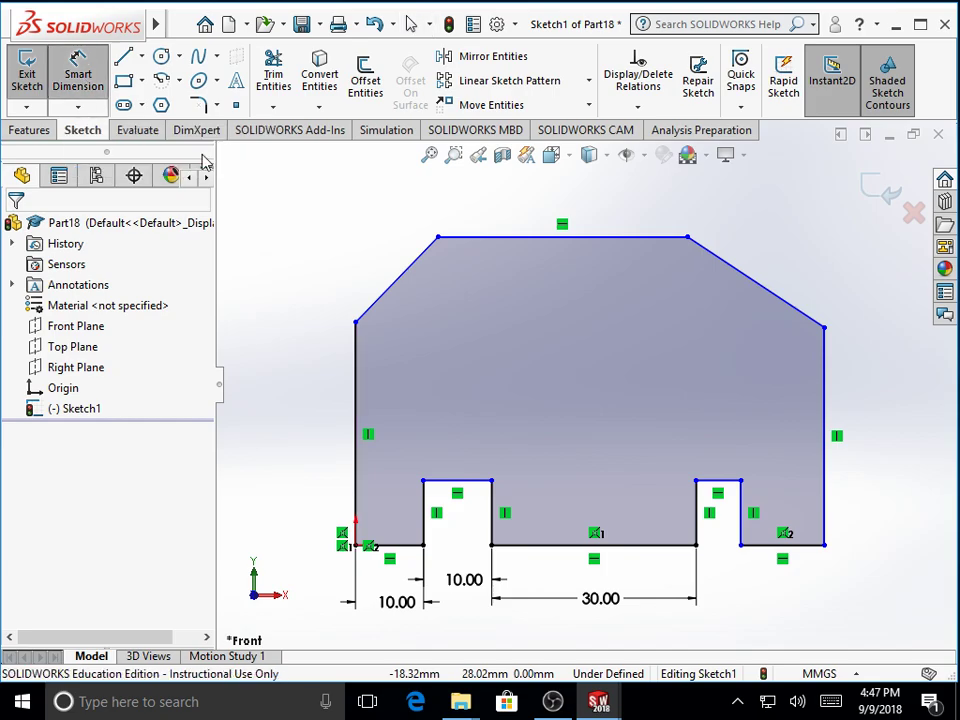
pyautogui.click(510, 240)
pyautogui.click(506, 210)
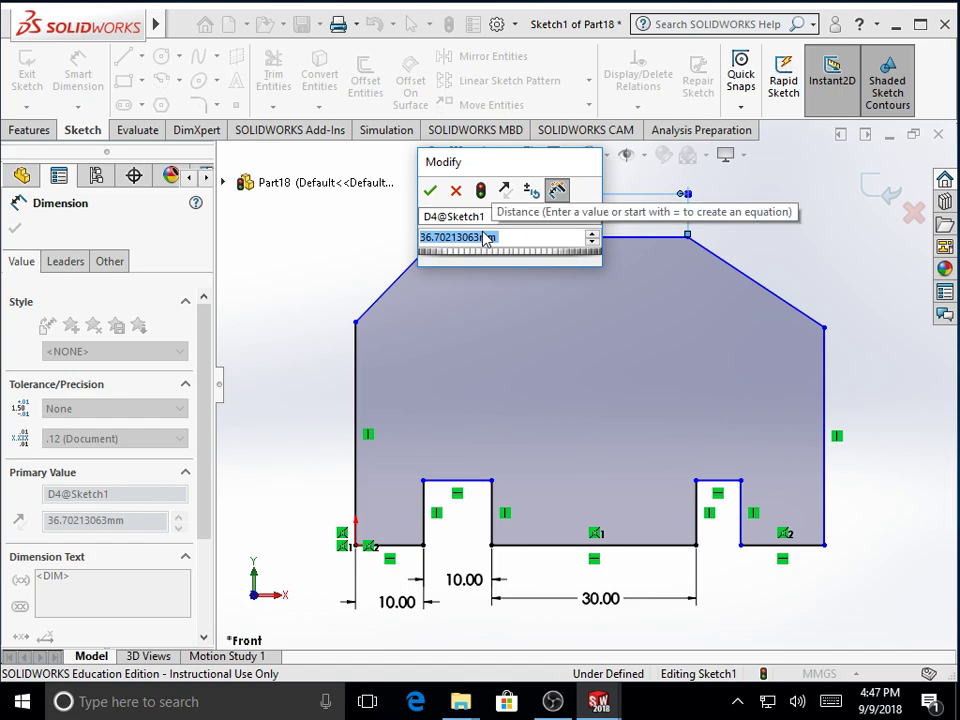
pyautogui.write('50')
pyautogui.press('Return')
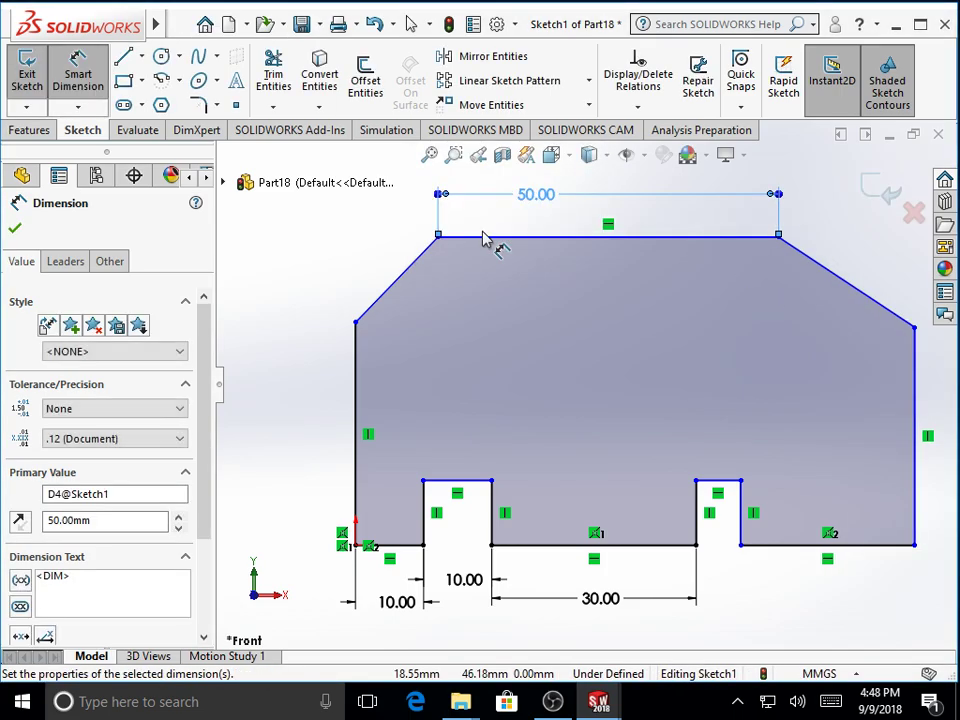
# Step: Dimension the horizontal span of the sloped lines at both upper corners to 10 mm each
pyautogui.click(419, 268)
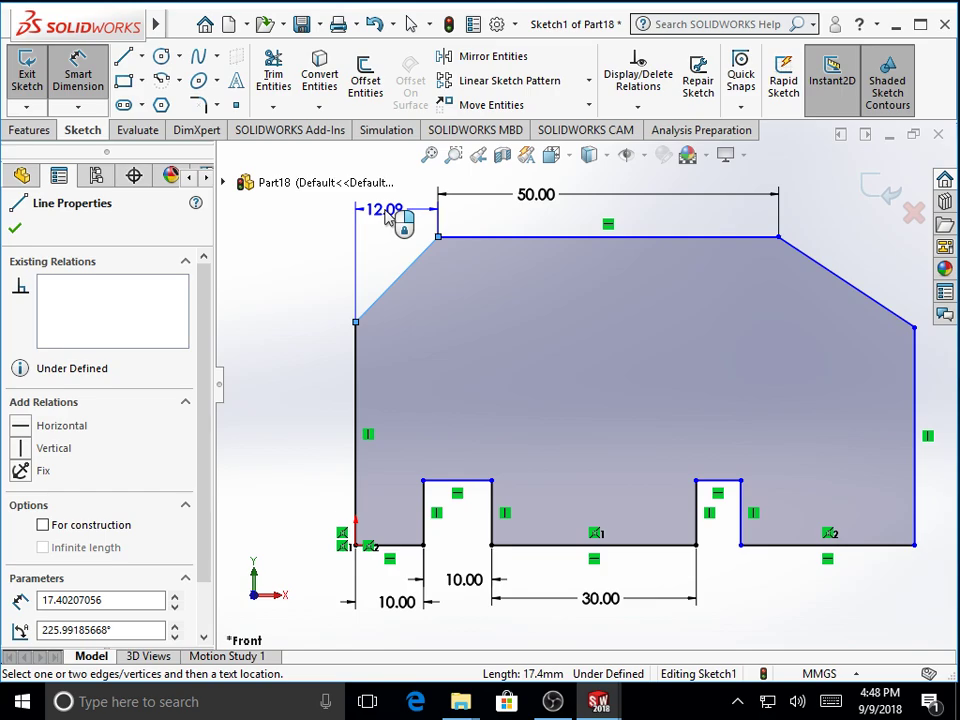
pyautogui.click(388, 217)
pyautogui.press('Return')
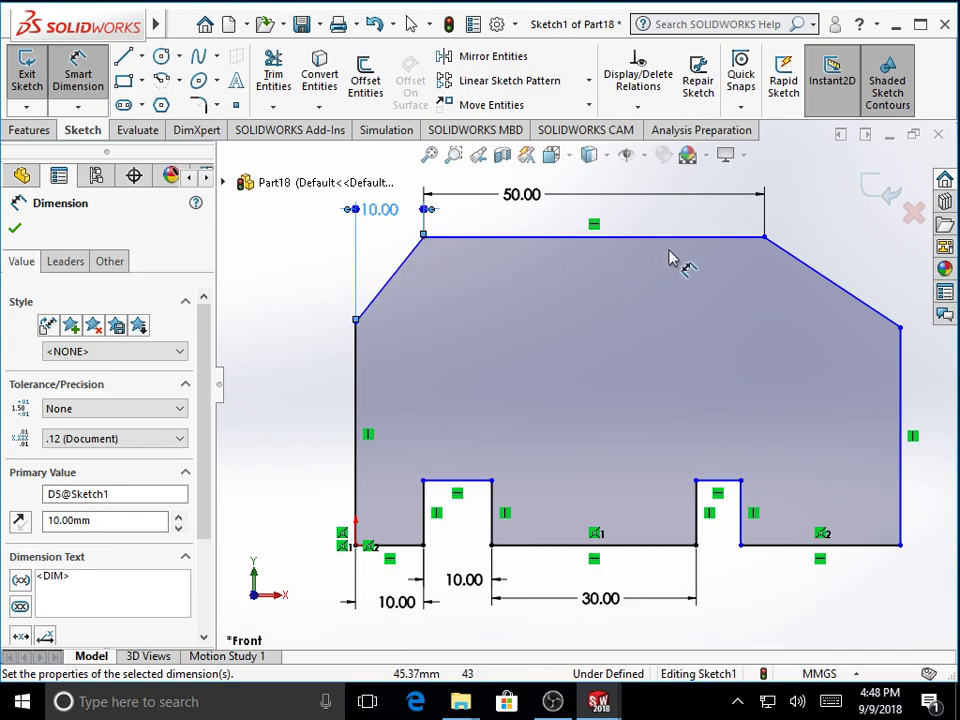
pyautogui.click(815, 272)
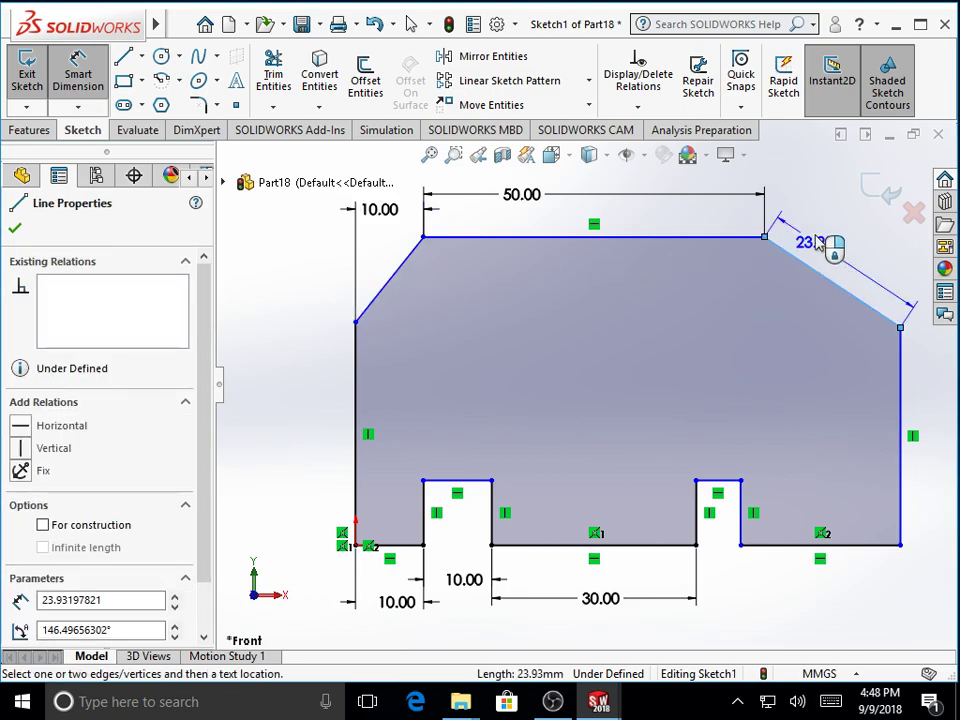
pyautogui.click(812, 190)
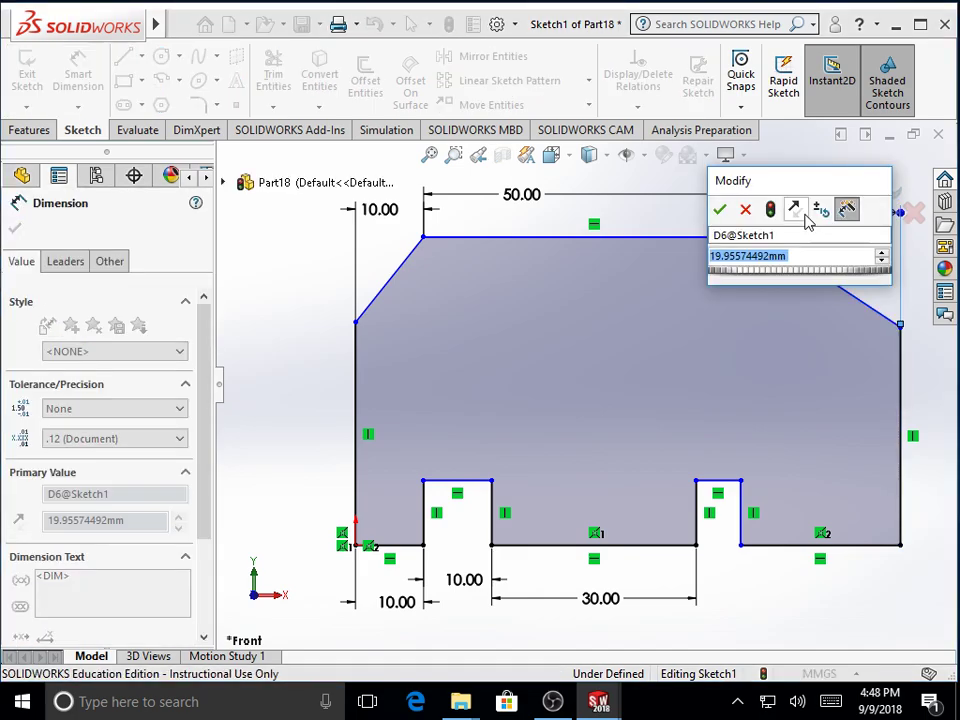
pyautogui.write('10')
pyautogui.press('Return')
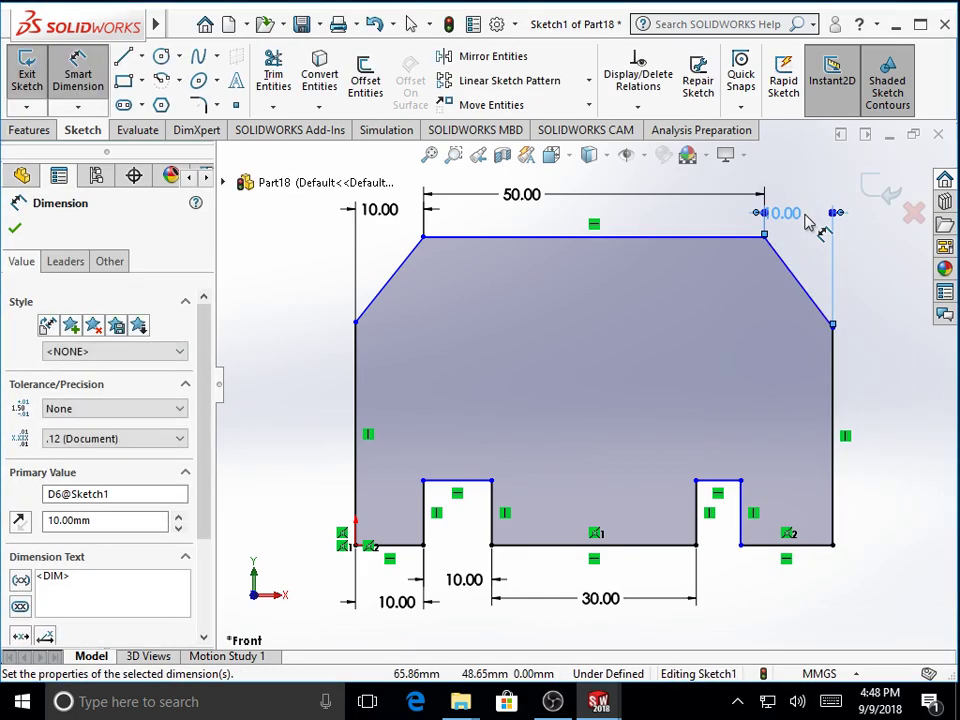
# Step: Dimension the left vertical side to 40 mm and end the dimensioning
pyautogui.click(364, 354)
pyautogui.click(278, 355)
pyautogui.doubleClick(275, 347)
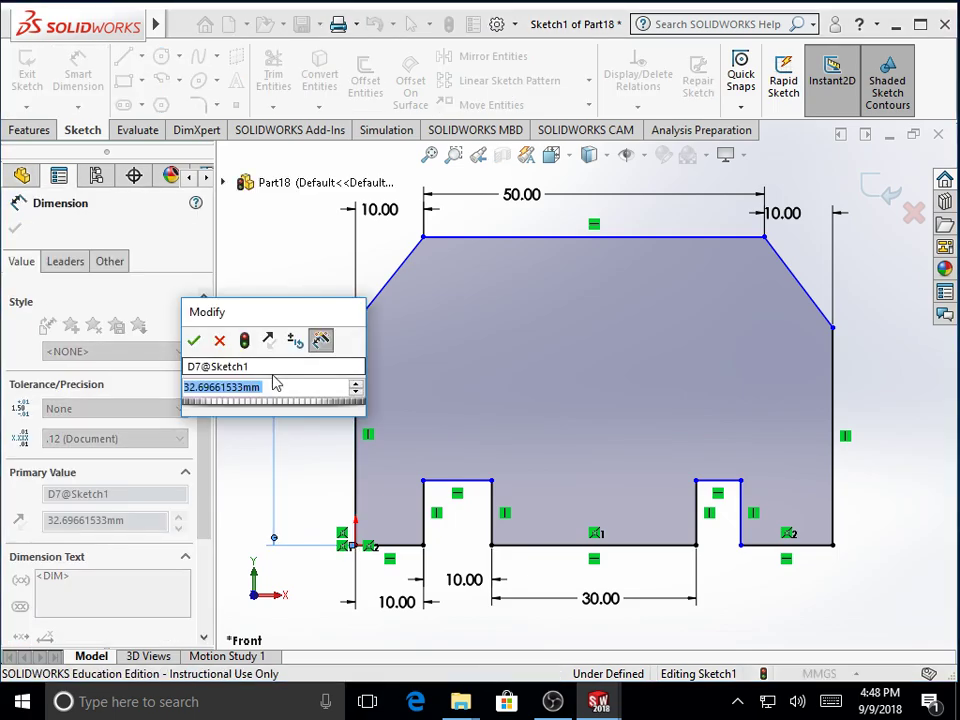
pyautogui.write('40')
pyautogui.press('Return')
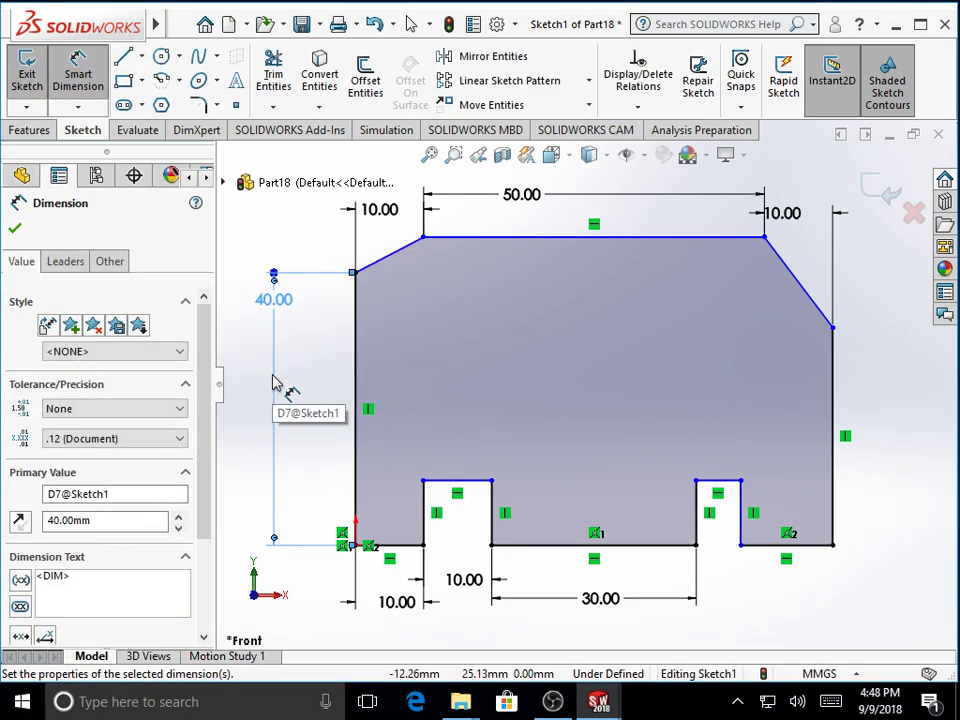
pyautogui.click(15, 231)
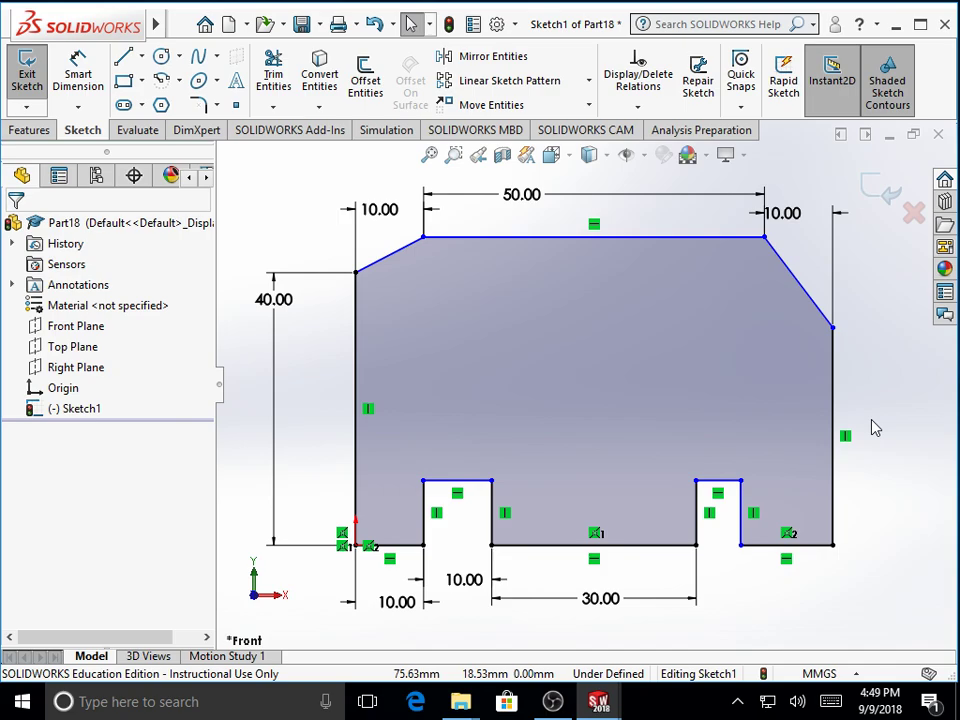
# Step: Dimension the vertical span of the sloped lines at both upper corners to 10 mm each
pyautogui.click(88, 74)
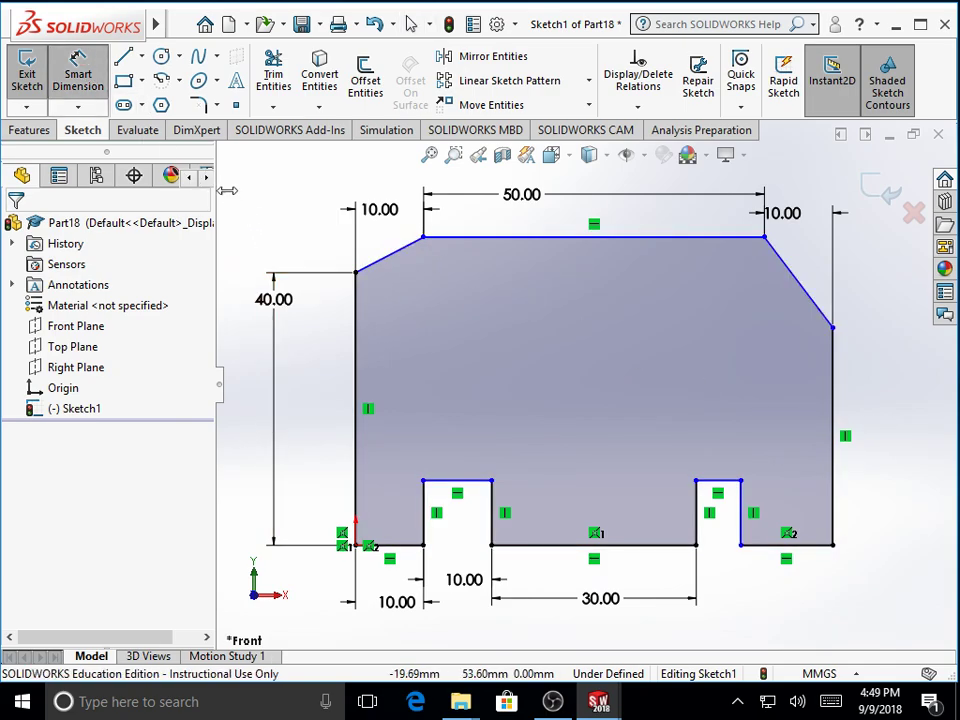
pyautogui.click(405, 248)
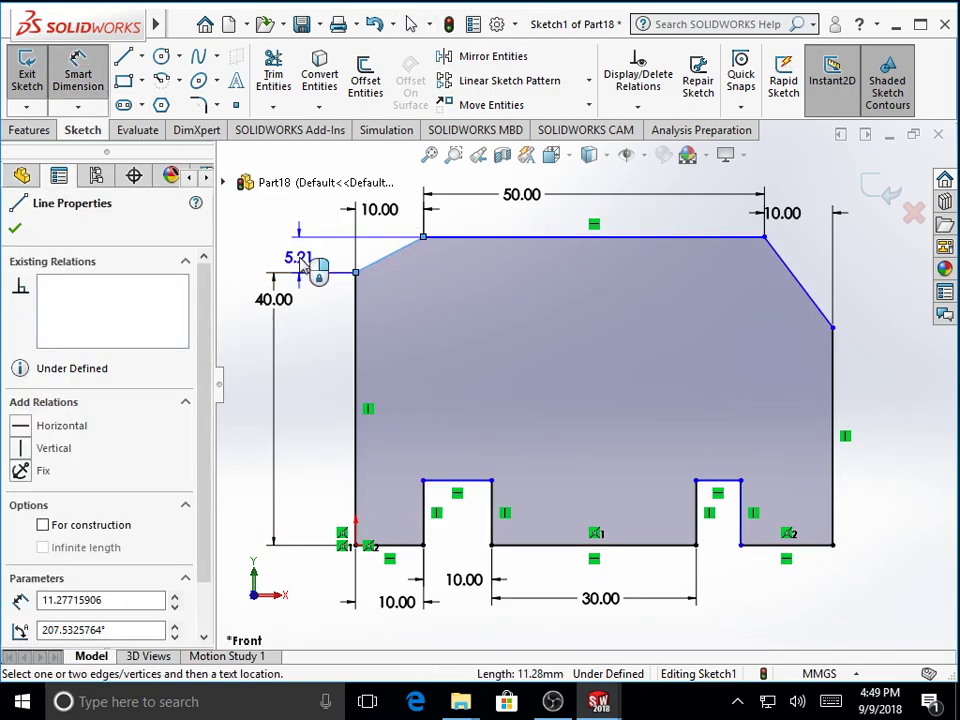
pyautogui.click(318, 262)
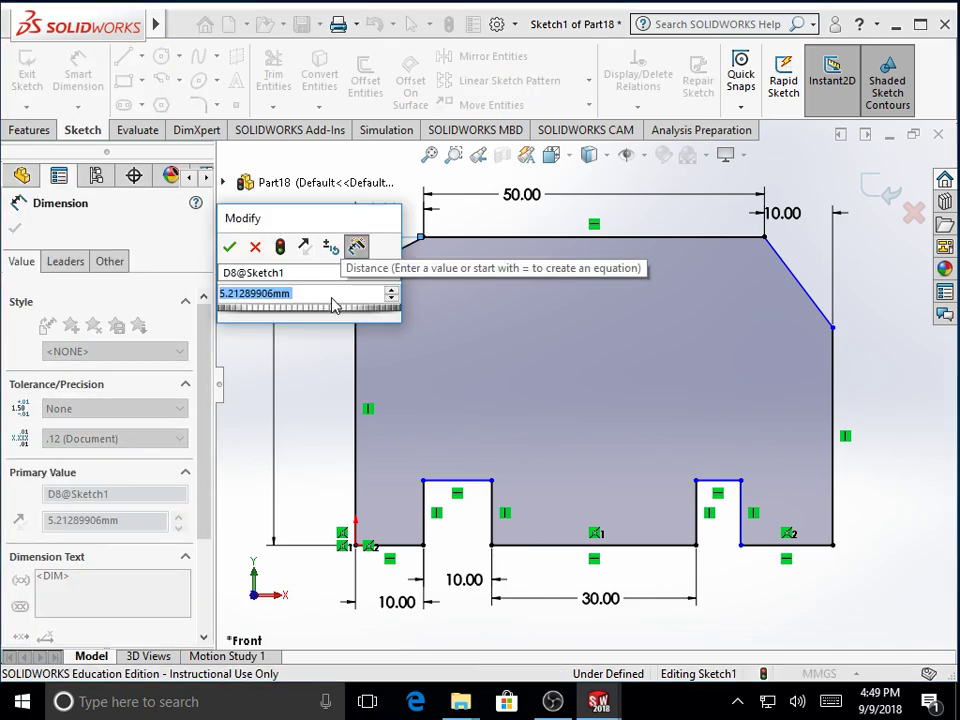
pyautogui.write('10')
pyautogui.press('Return')
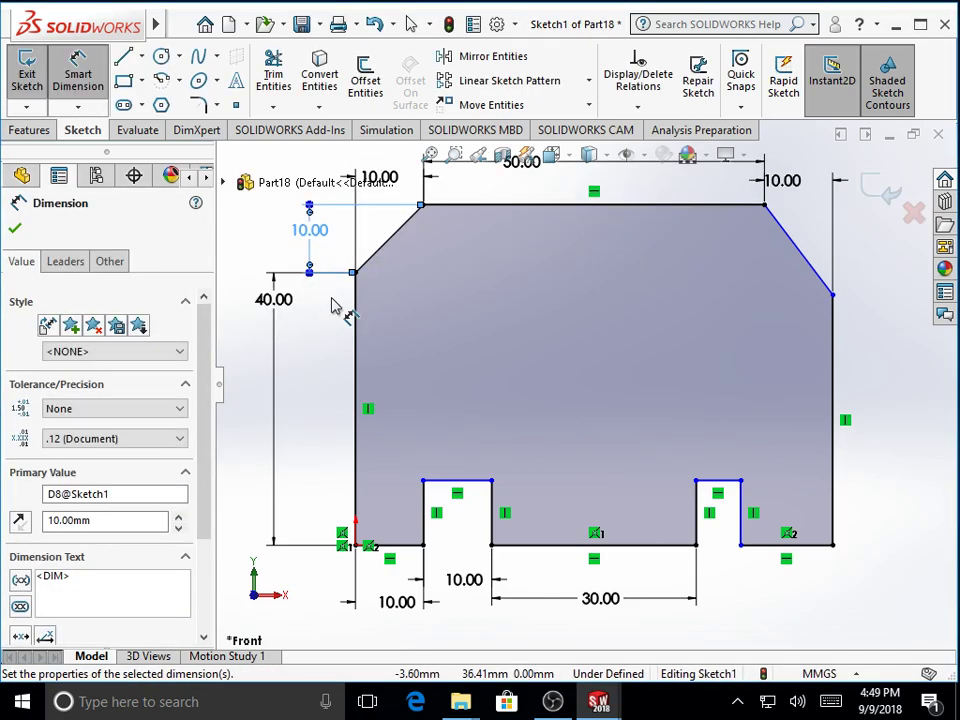
pyautogui.click(809, 266)
pyautogui.click(852, 258)
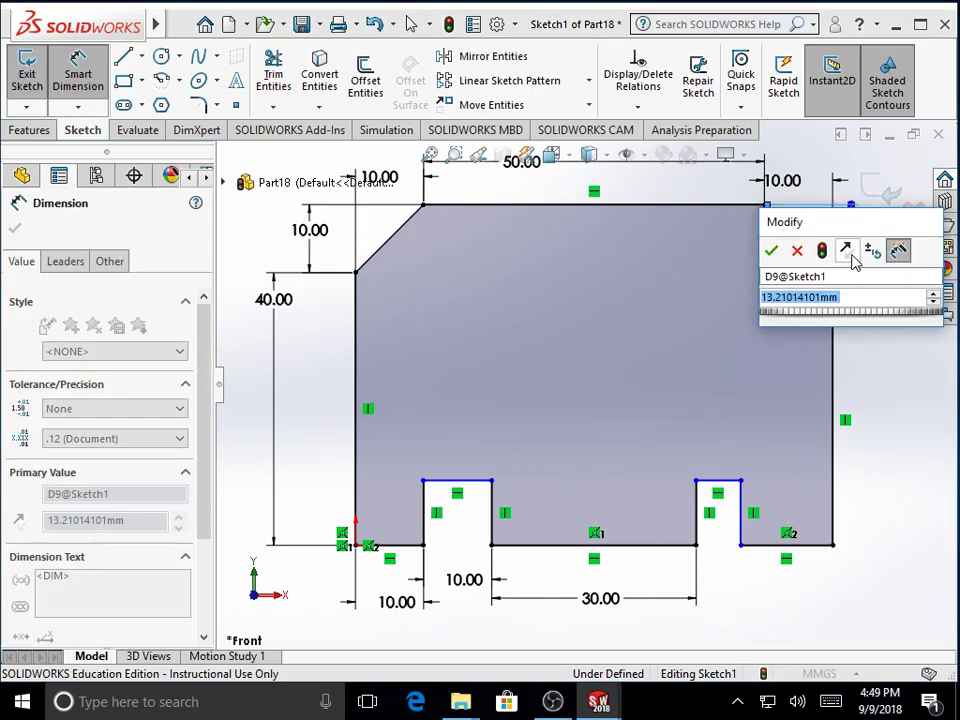
pyautogui.write('10')
pyautogui.press('Return')
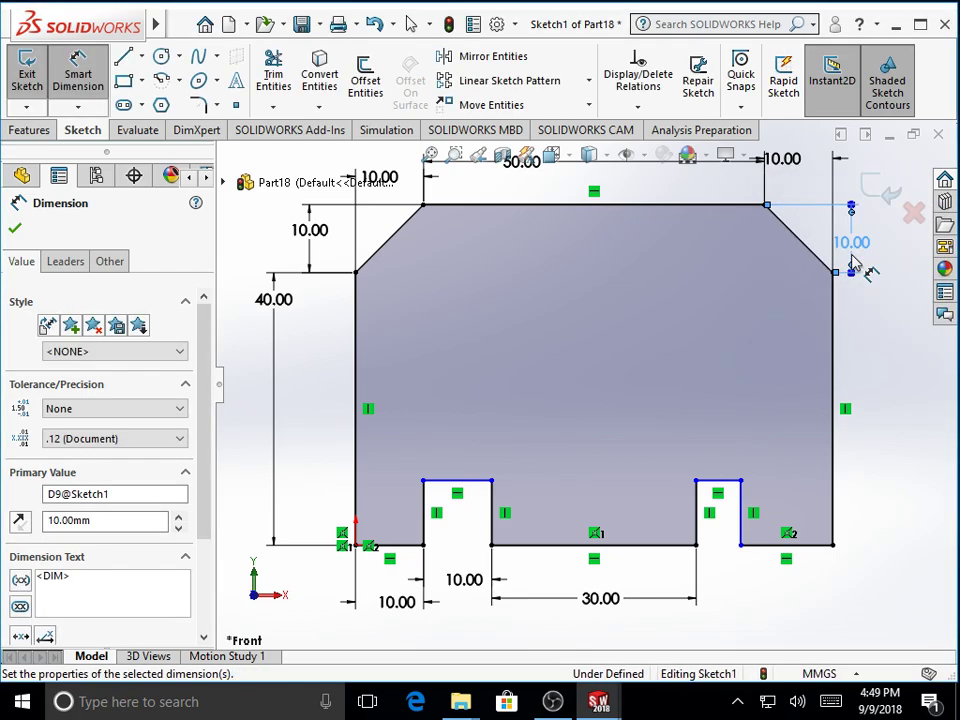
pyautogui.press('Escape')
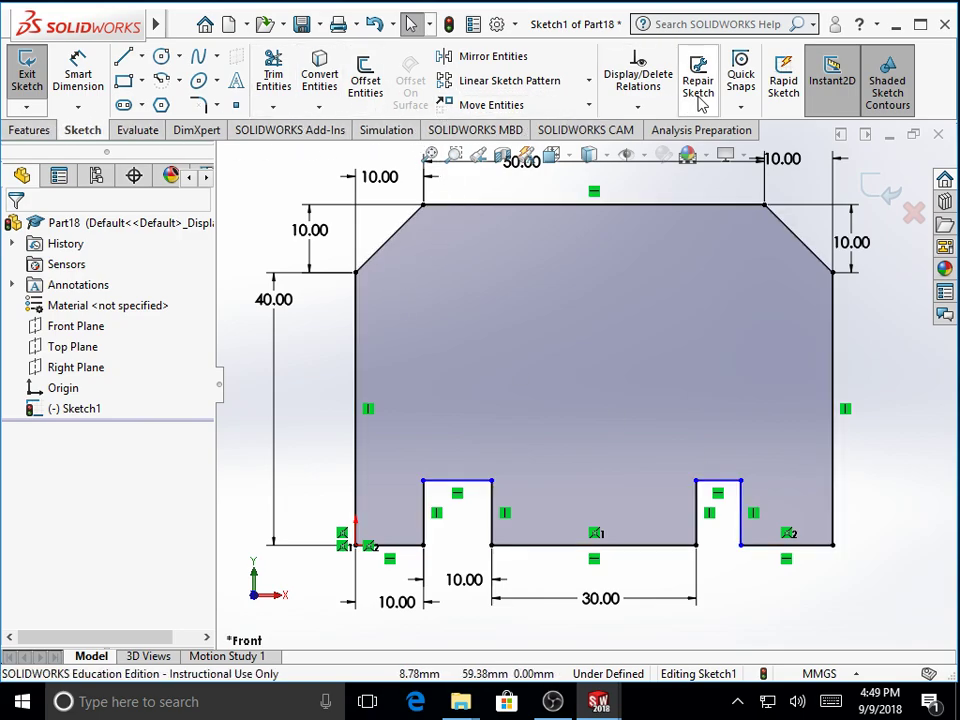
# Step: Add a Vertical relation between the top edge's right endpoint and the right notch's upper right corner
pyautogui.click(650, 108)
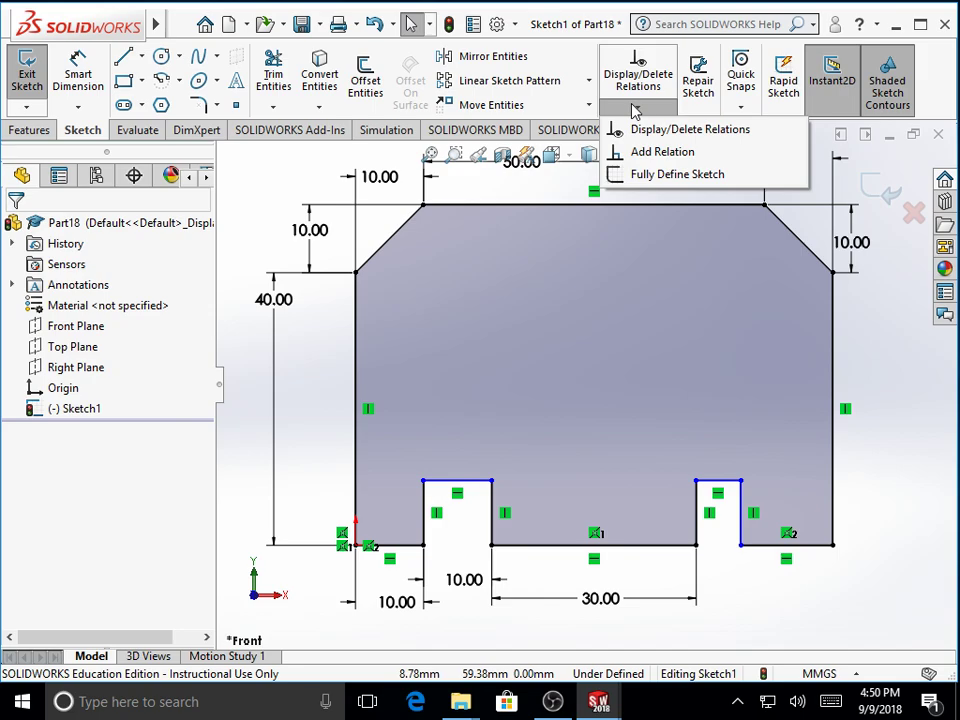
pyautogui.click(660, 151)
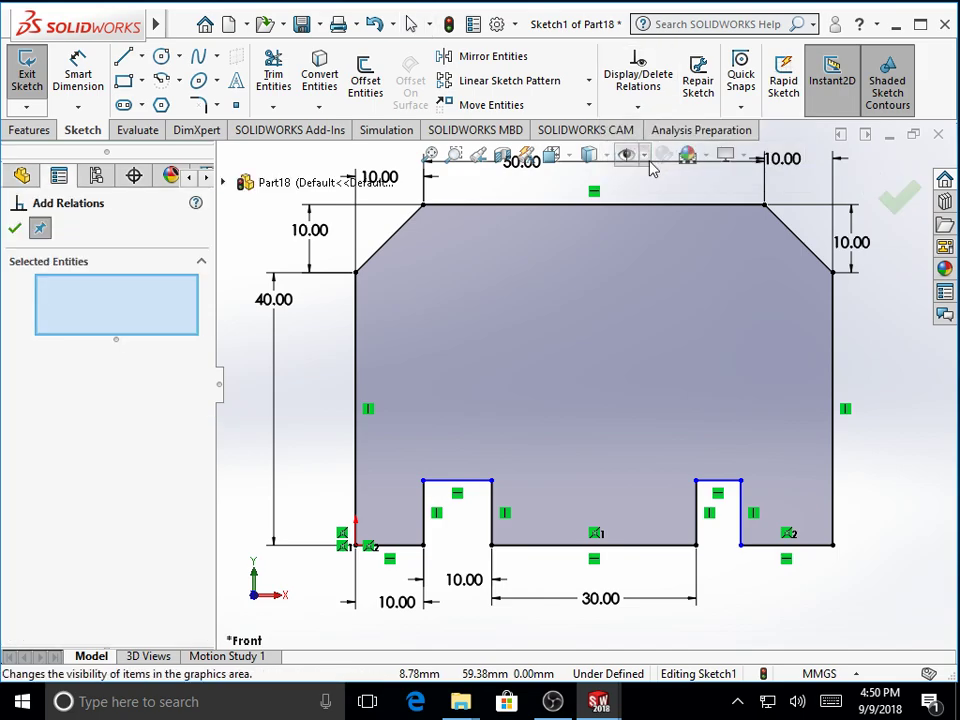
pyautogui.click(765, 208)
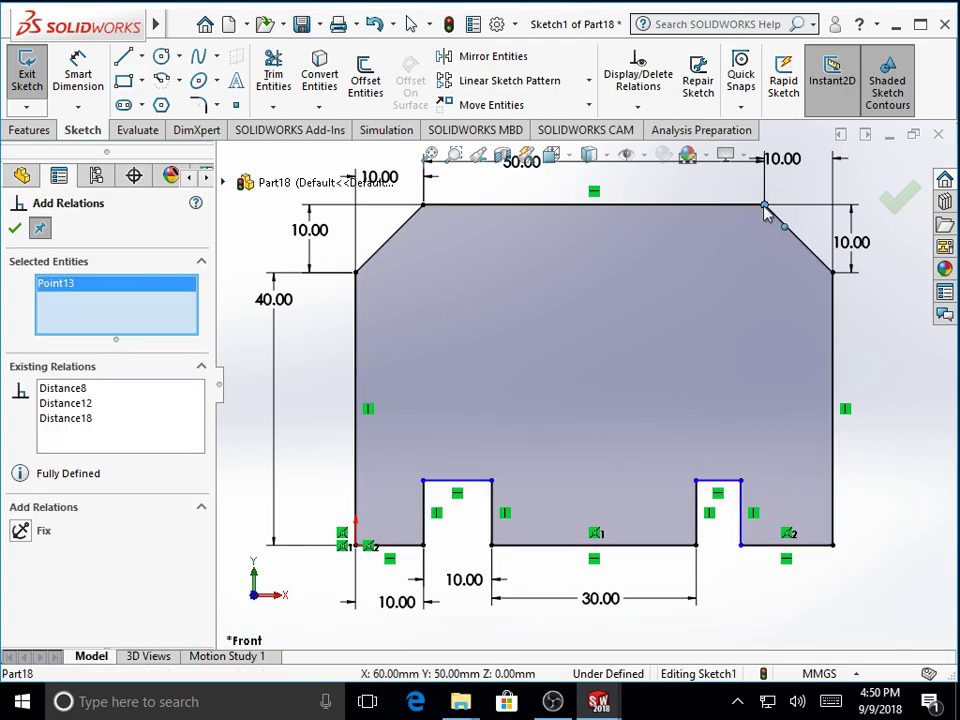
pyautogui.click(740, 482)
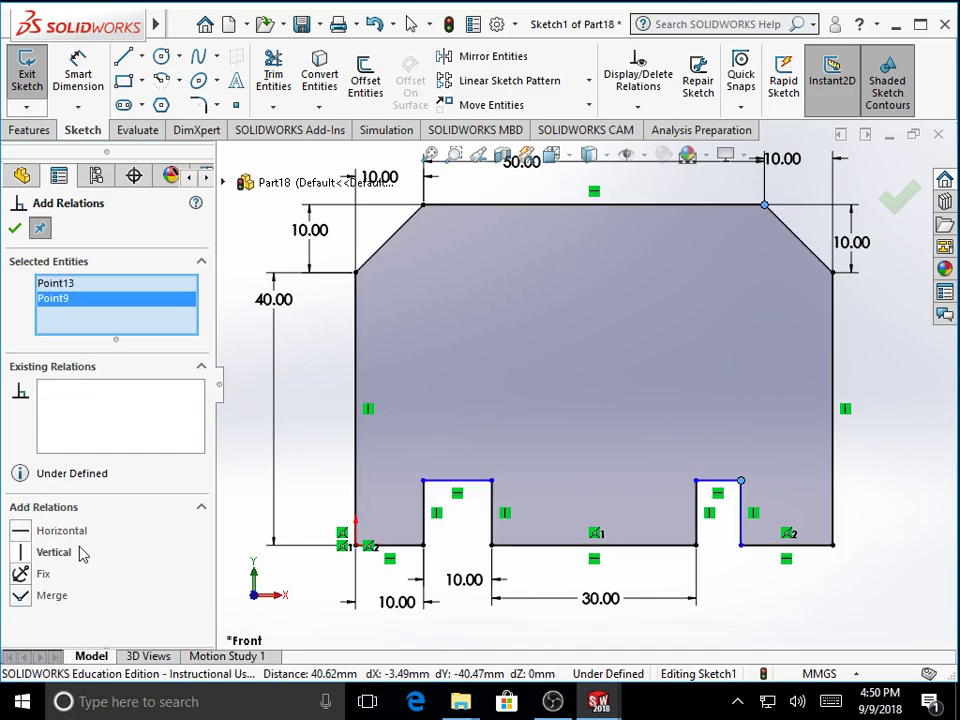
pyautogui.click(22, 553)
pyautogui.click(15, 228)
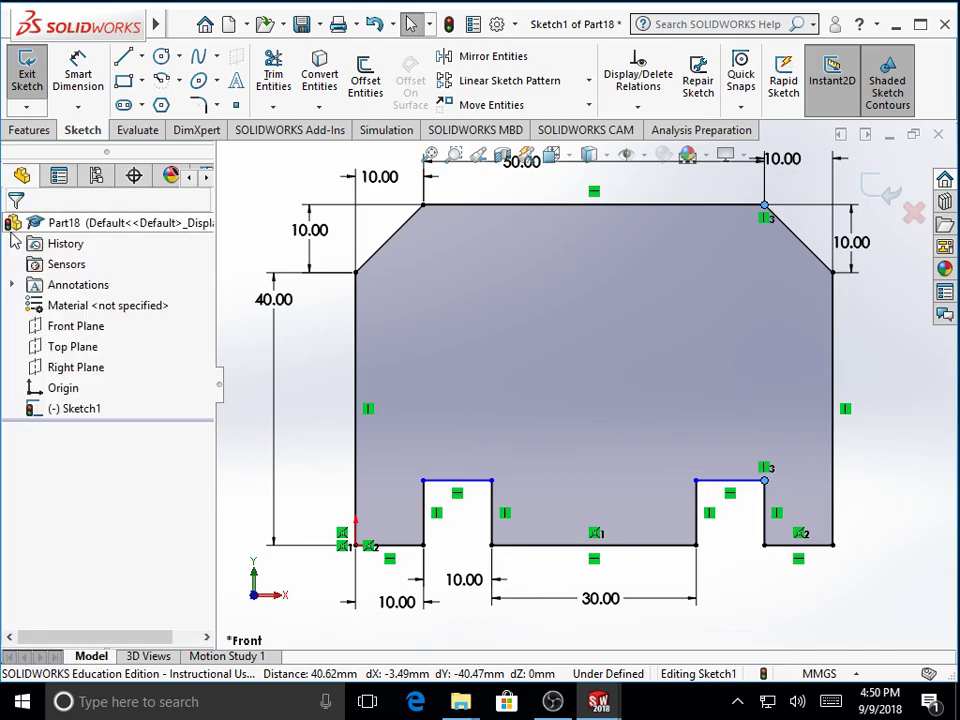
pyautogui.click(899, 508)
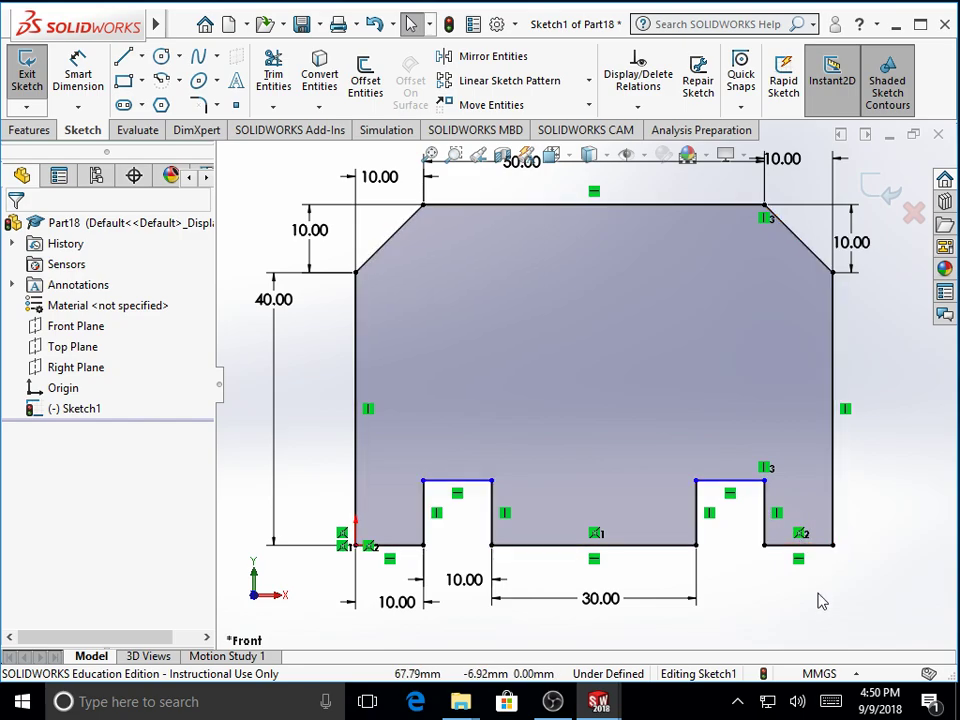
# Step: Dimension the left notch's depth from the profile's bottom edge to 10 mm
pyautogui.click(78, 75)
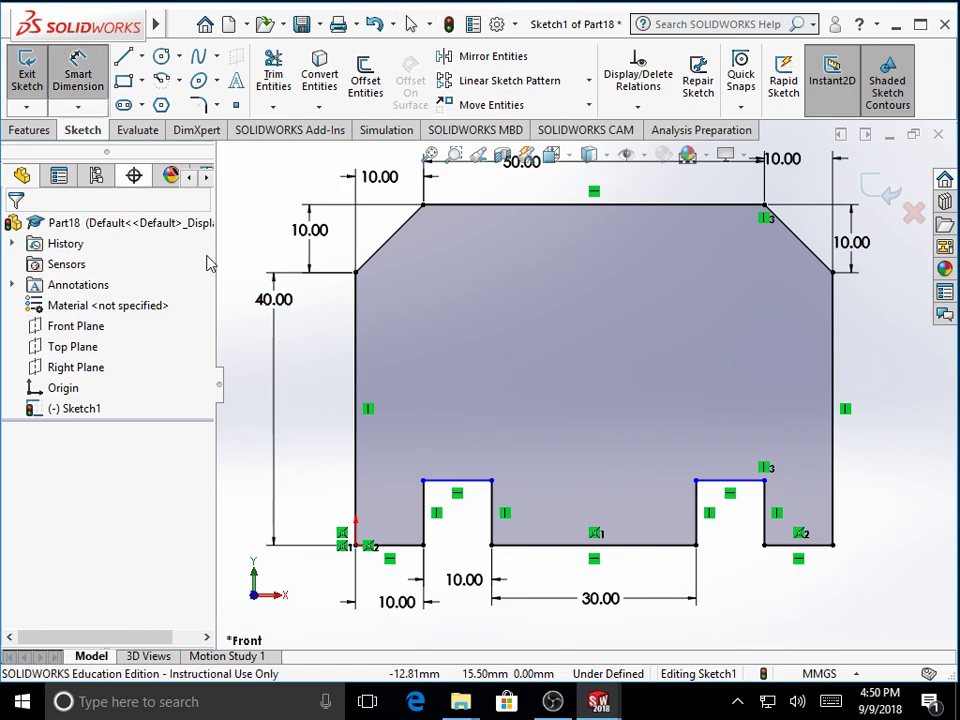
pyautogui.click(465, 482)
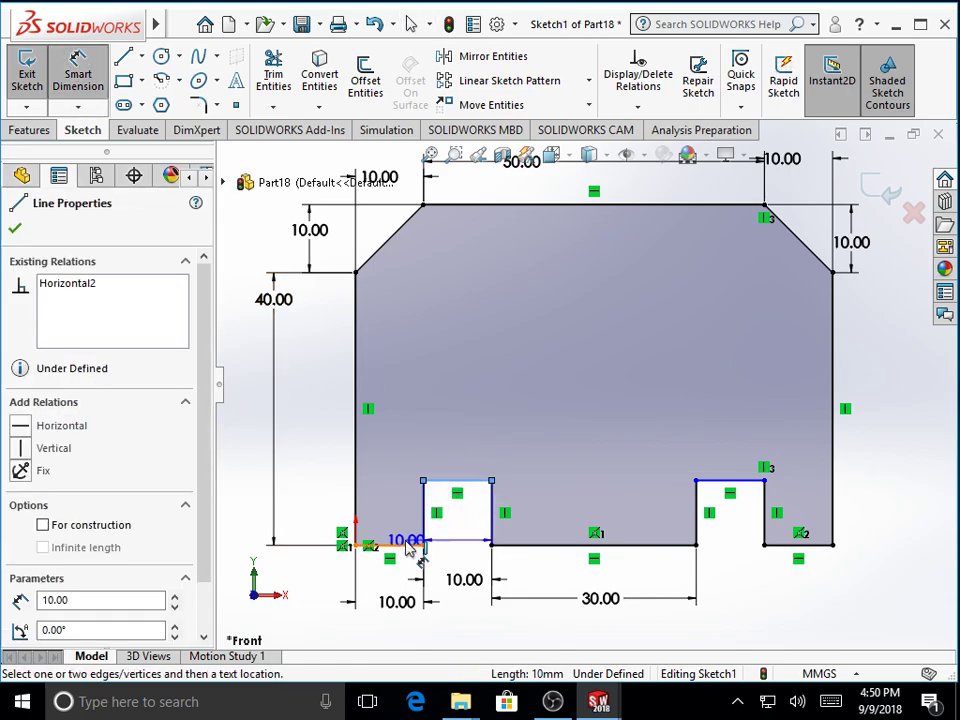
pyautogui.click(406, 545)
pyautogui.click(318, 500)
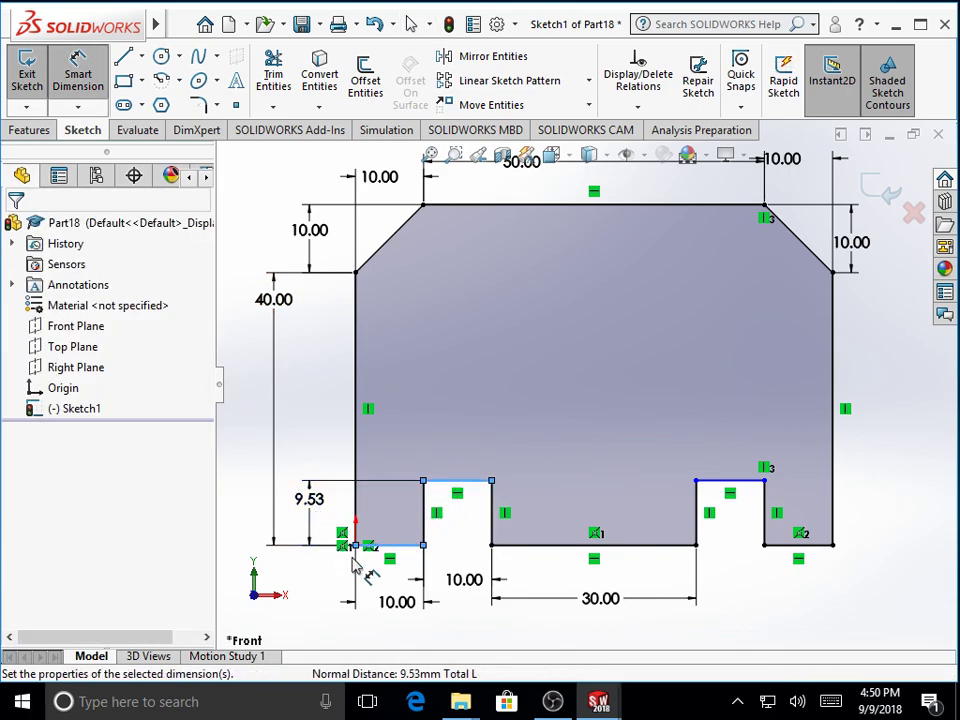
pyautogui.write('10')
pyautogui.press('Return')
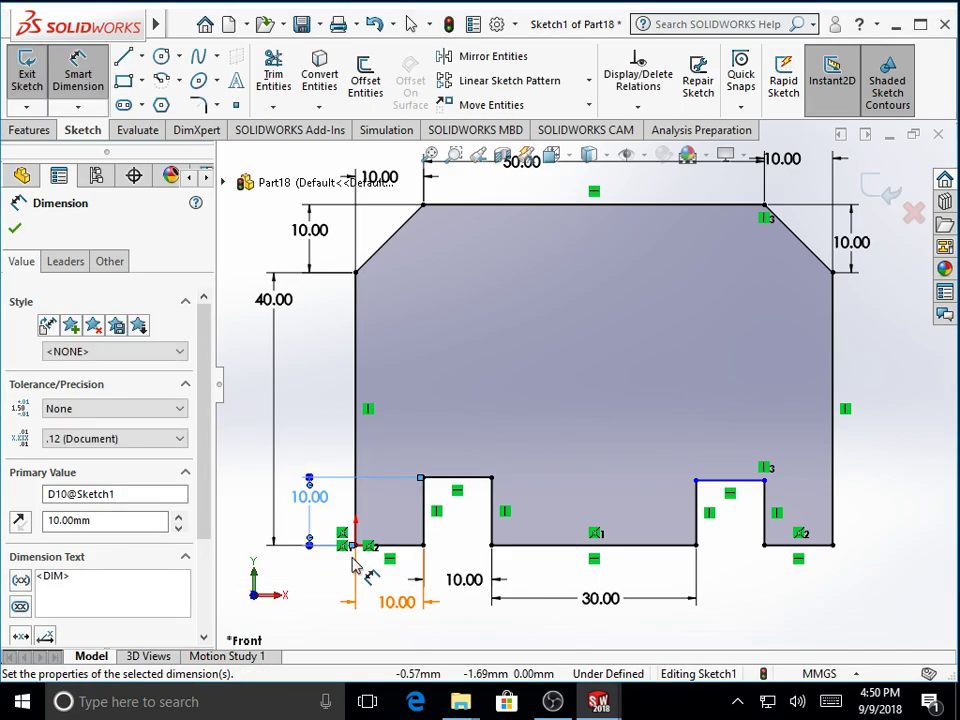
pyautogui.click(15, 228)
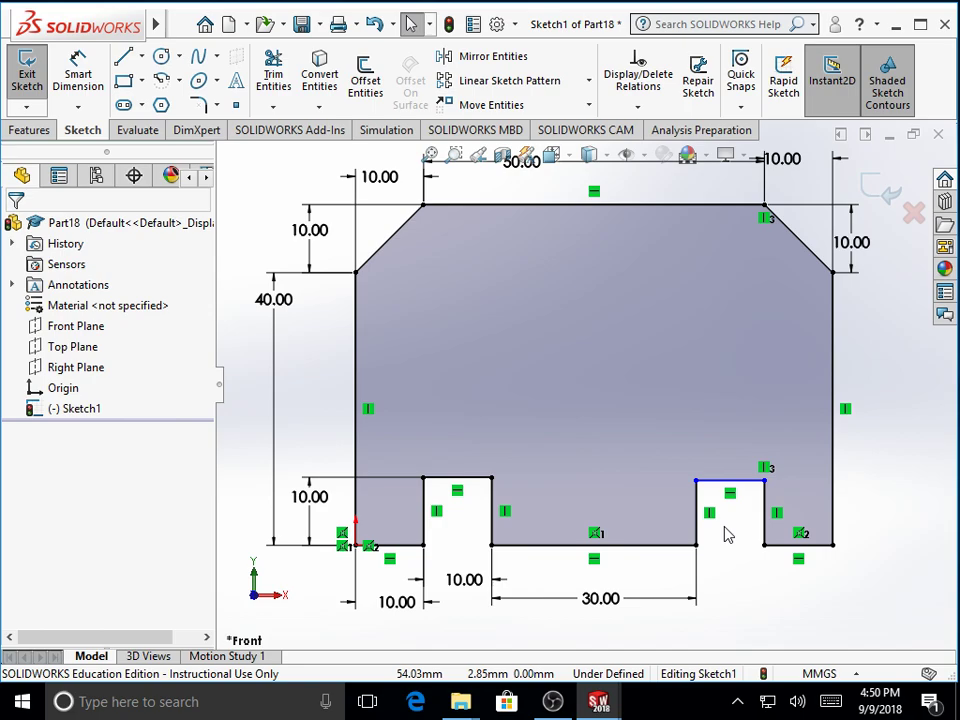
# Step: Add a Collinear relation between the top edges of the two bottom notches
pyautogui.click(638, 107)
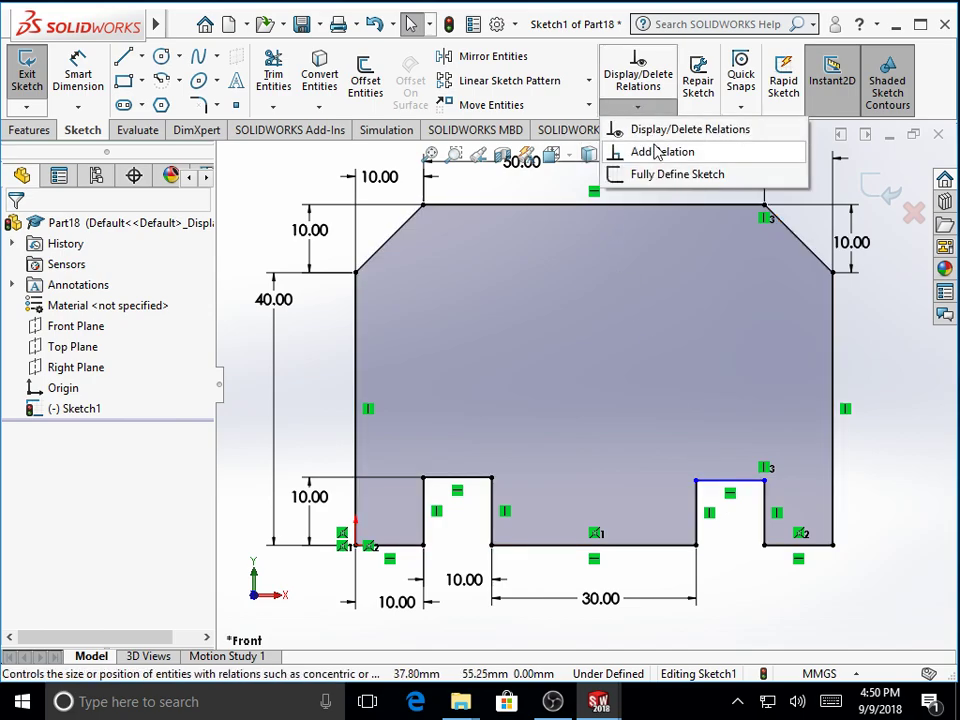
pyautogui.click(650, 151)
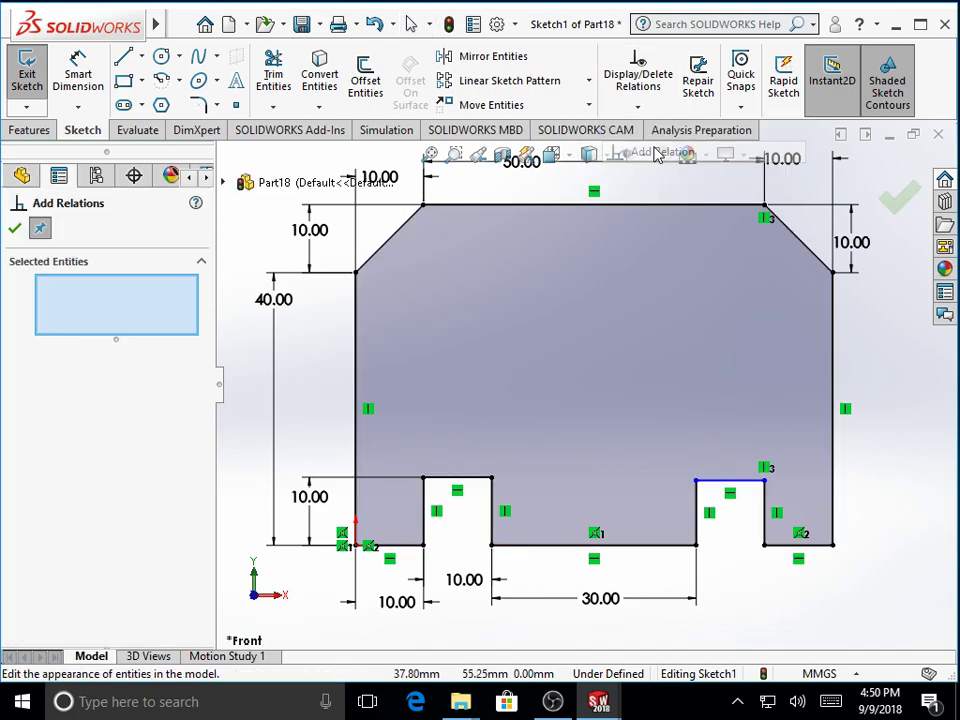
pyautogui.click(716, 484)
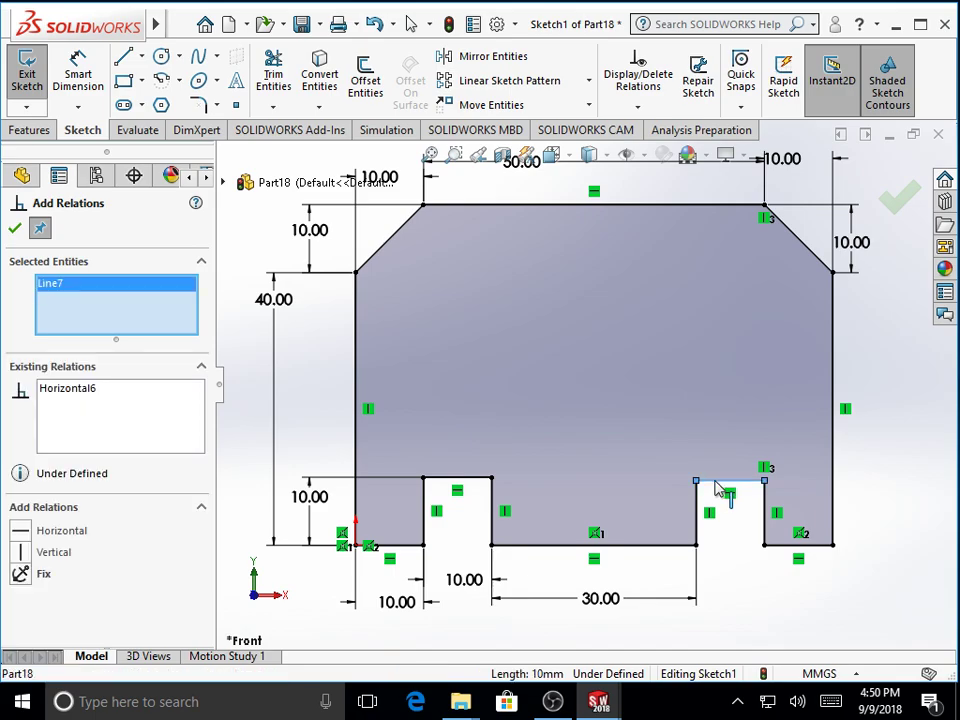
pyautogui.click(471, 482)
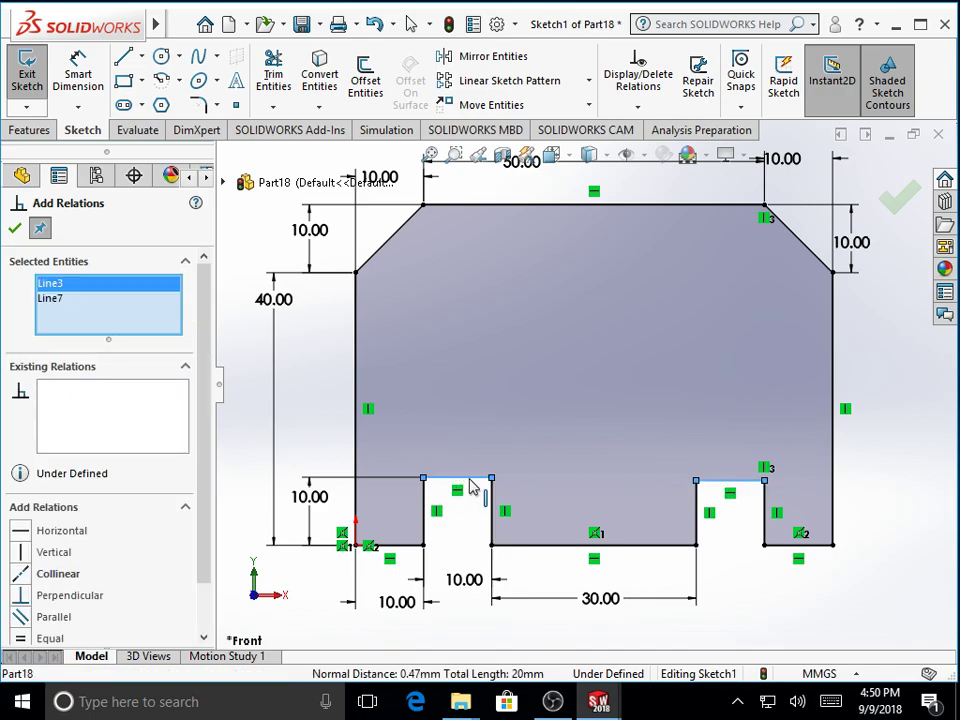
pyautogui.click(30, 576)
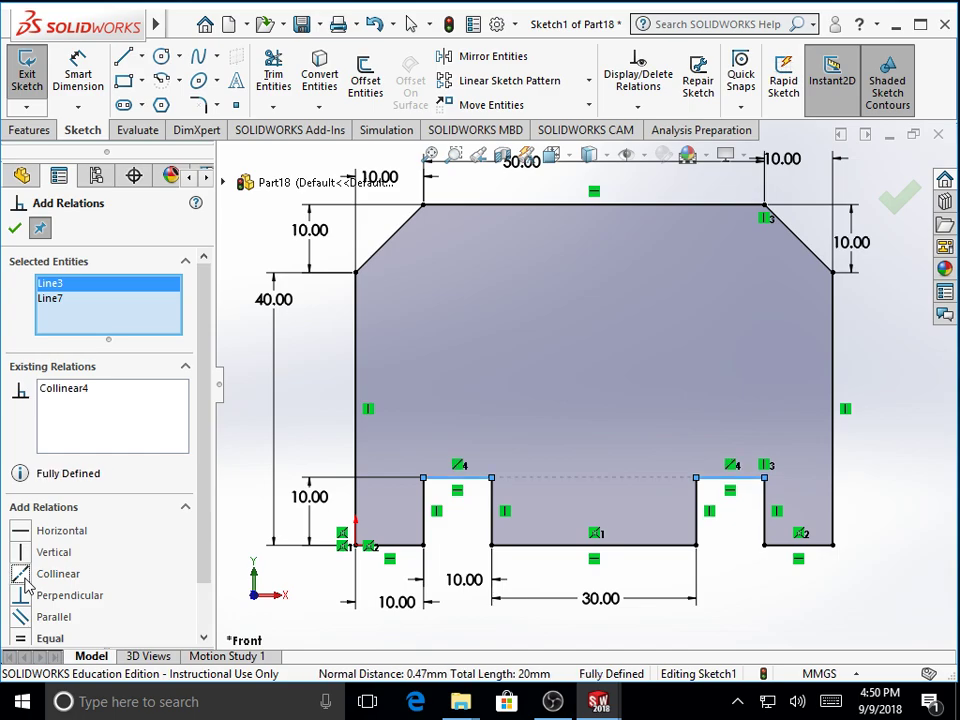
pyautogui.click(15, 230)
pyautogui.click(794, 611)
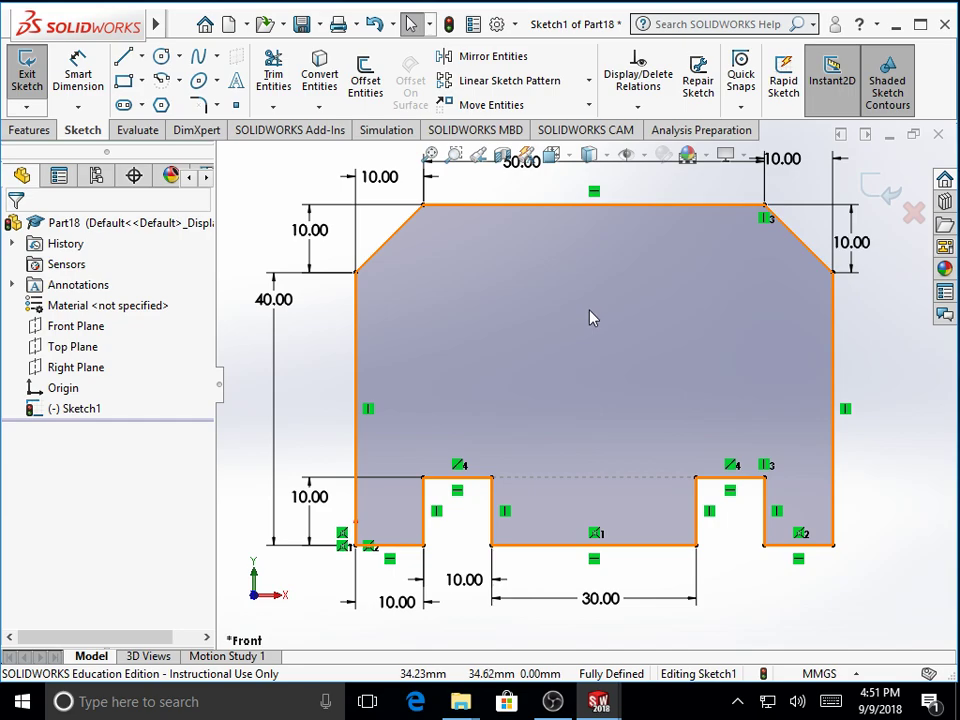
# Step: Sketch two circles in the profile's upper area, about 11.6 mm in diameter on the left and about 7.8 mm on the right
pyautogui.click(162, 58)
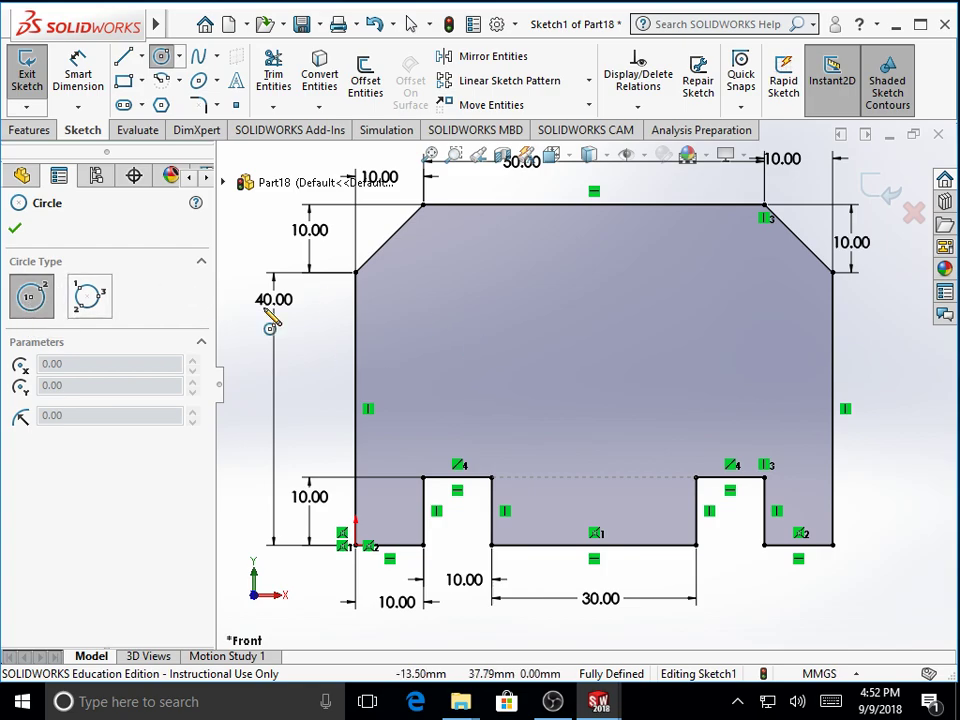
pyautogui.click(459, 294)
pyautogui.click(497, 294)
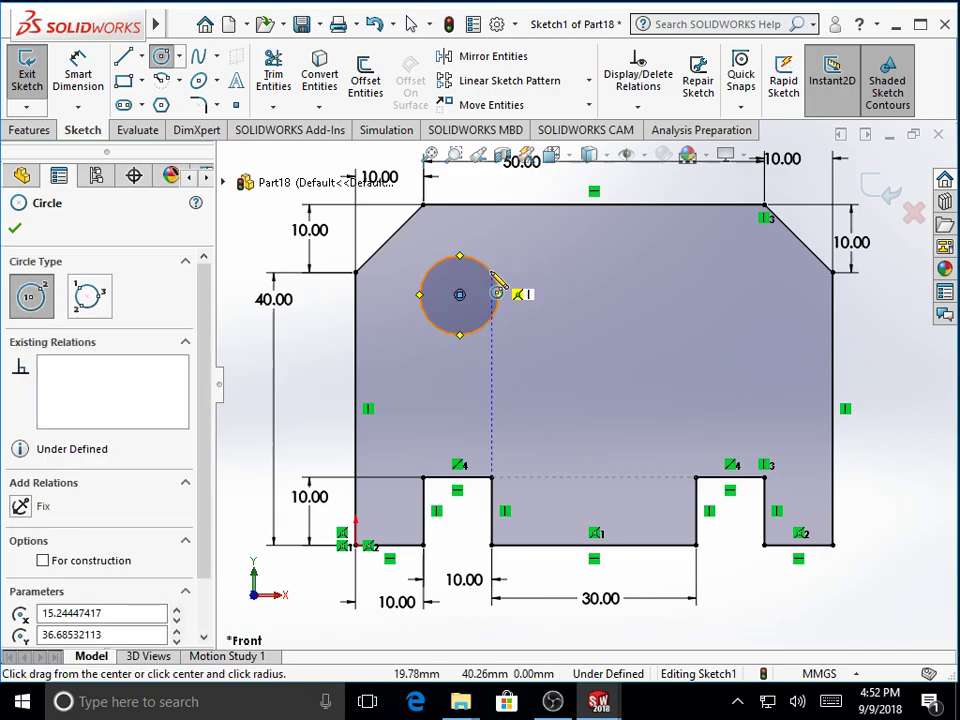
pyautogui.click(708, 305)
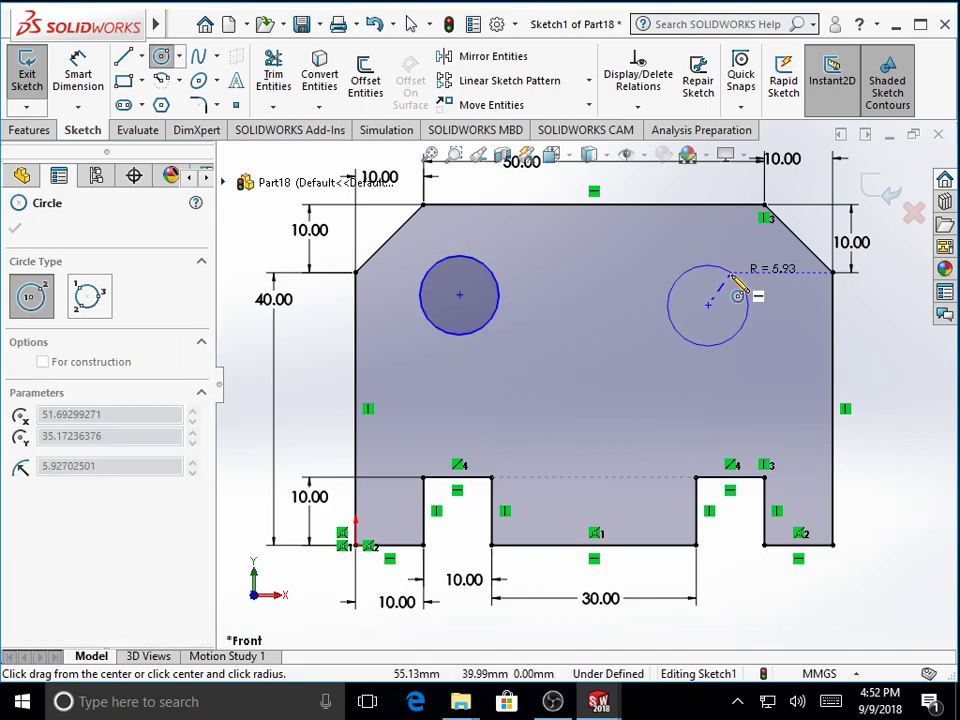
pyautogui.click(733, 304)
pyautogui.click(15, 224)
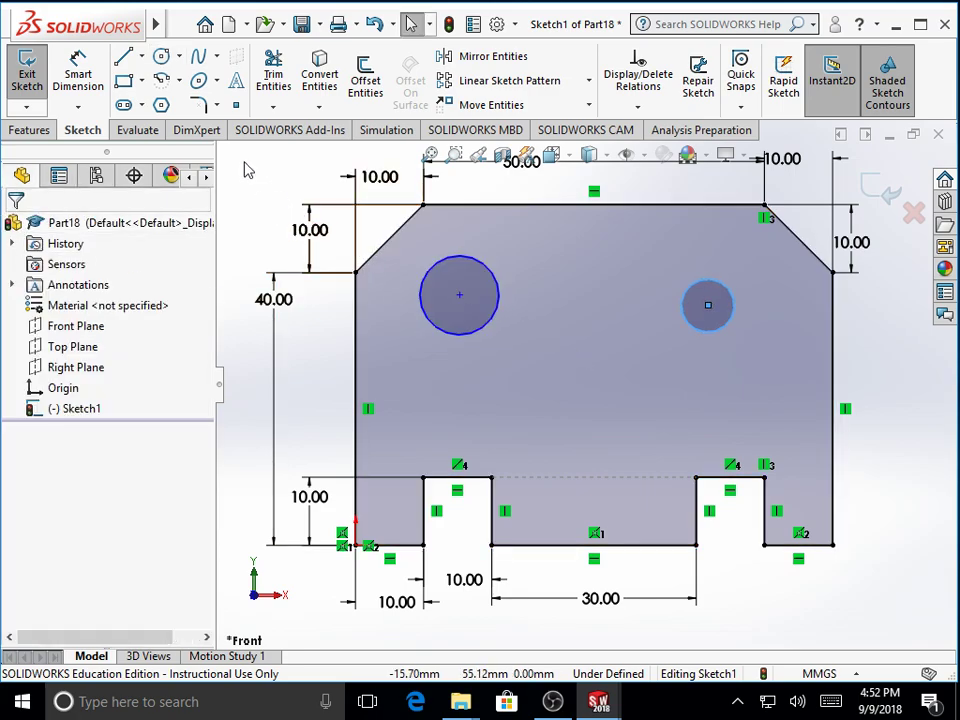
# Step: Dimension the right circle's diameter to 10 mm
pyautogui.click(78, 72)
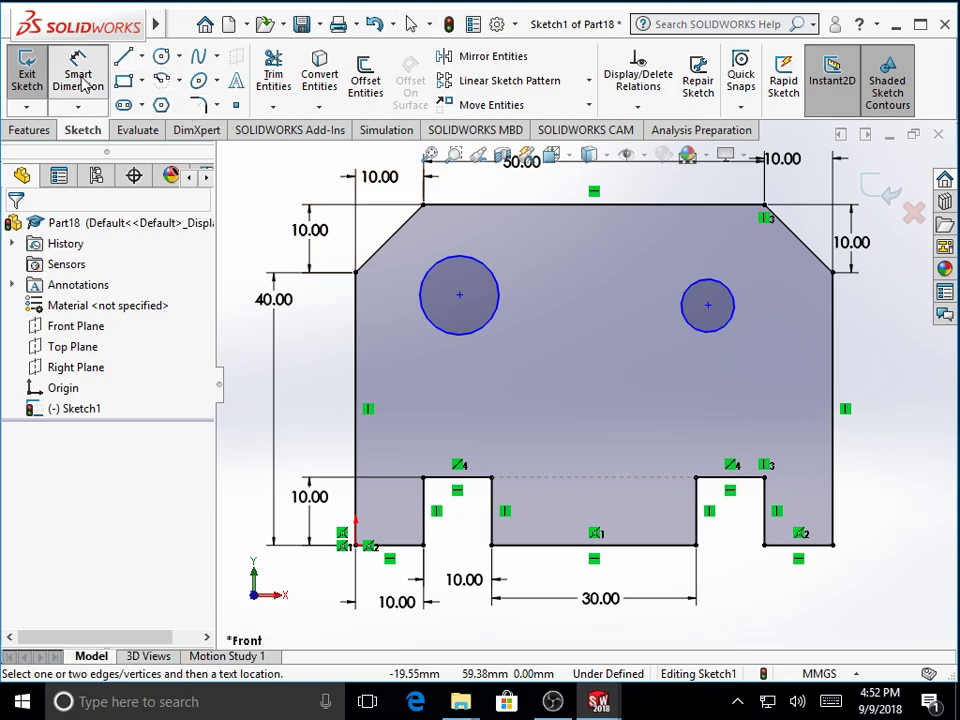
pyautogui.click(728, 335)
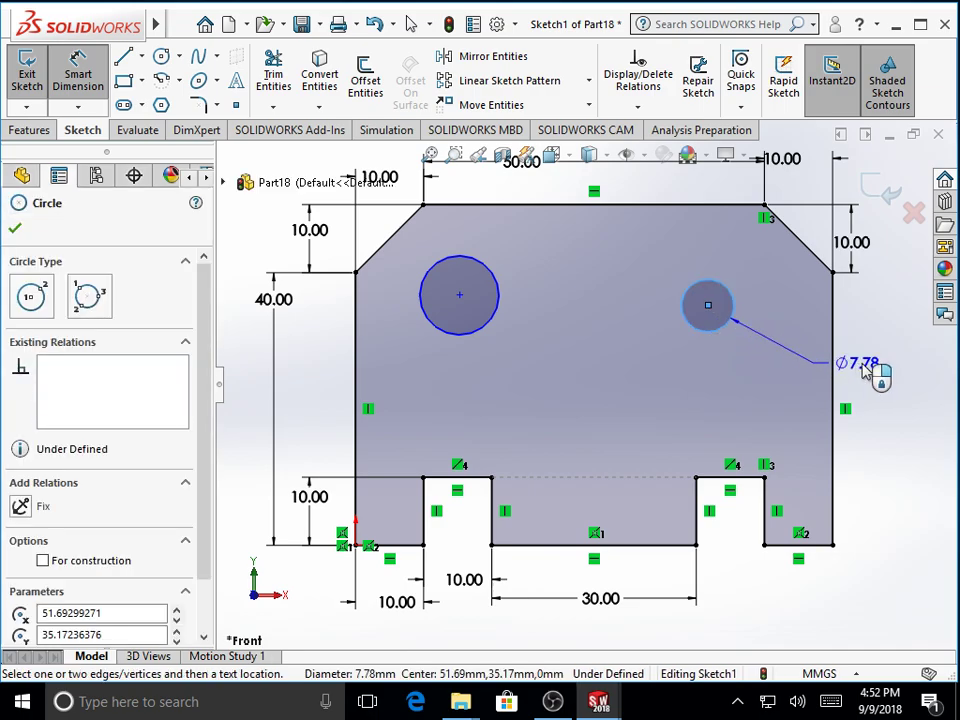
pyautogui.click(862, 363)
pyautogui.write('10')
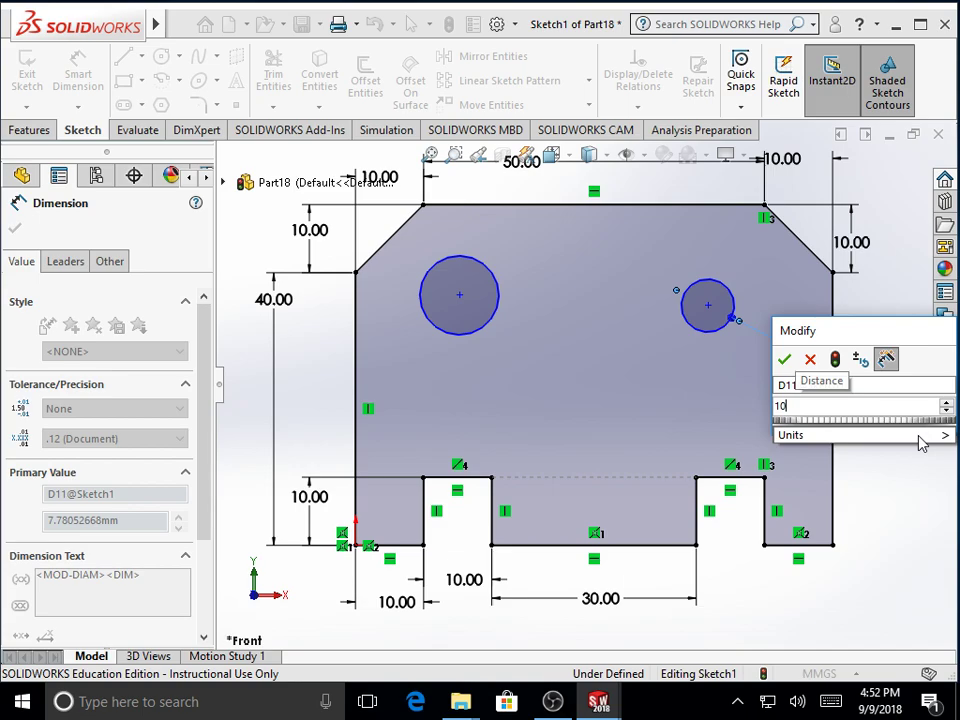
pyautogui.press('Return')
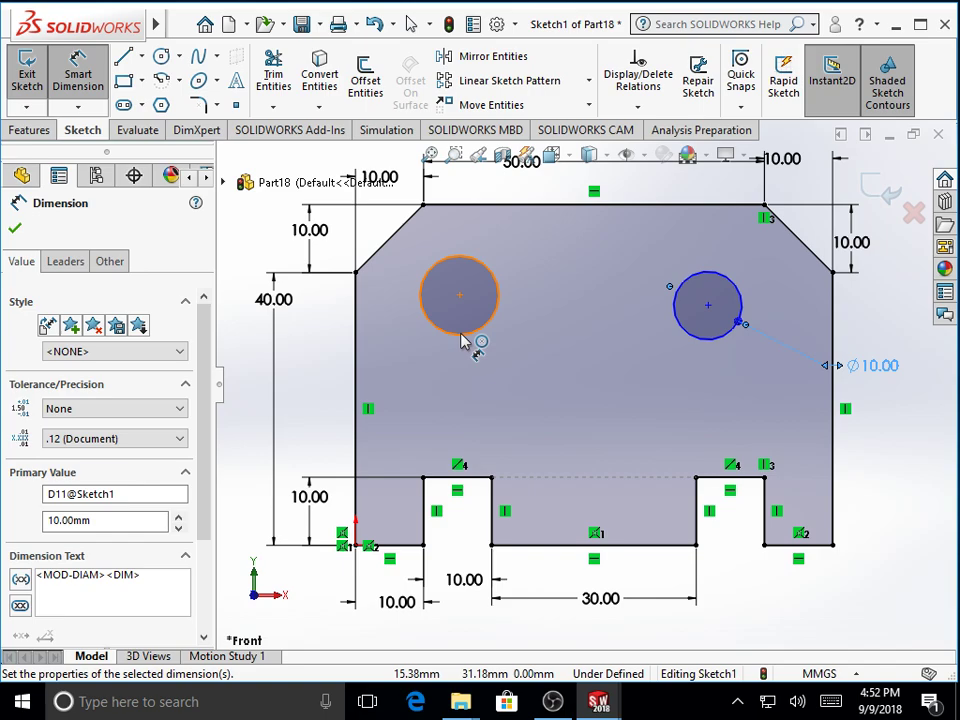
pyautogui.click(15, 227)
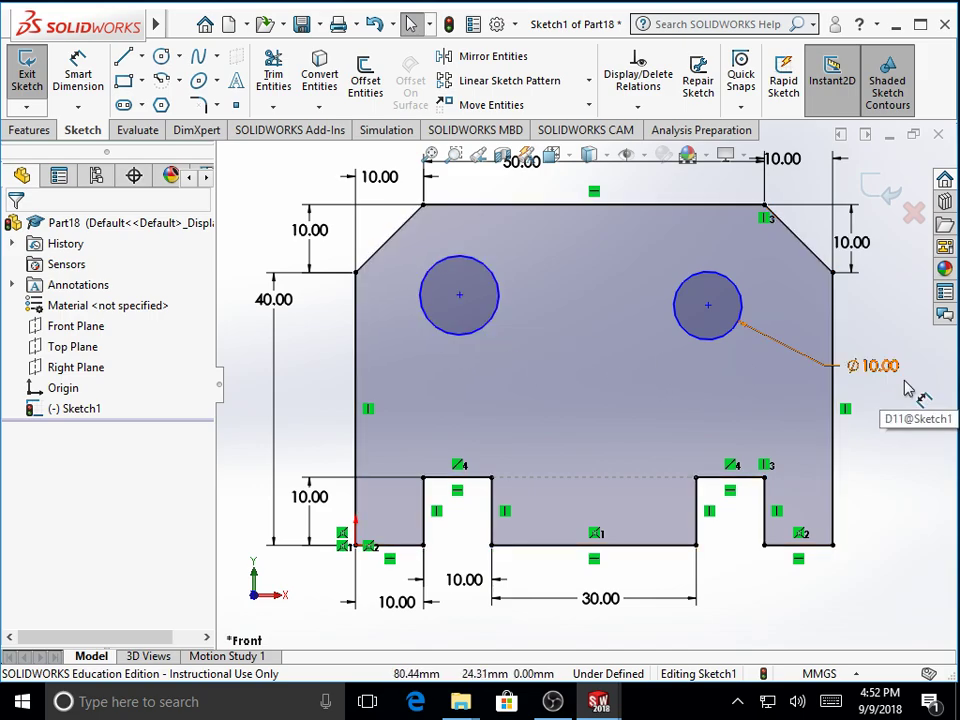
# Step: Dimension the left circle's diameter to 10 mm
pyautogui.click(88, 78)
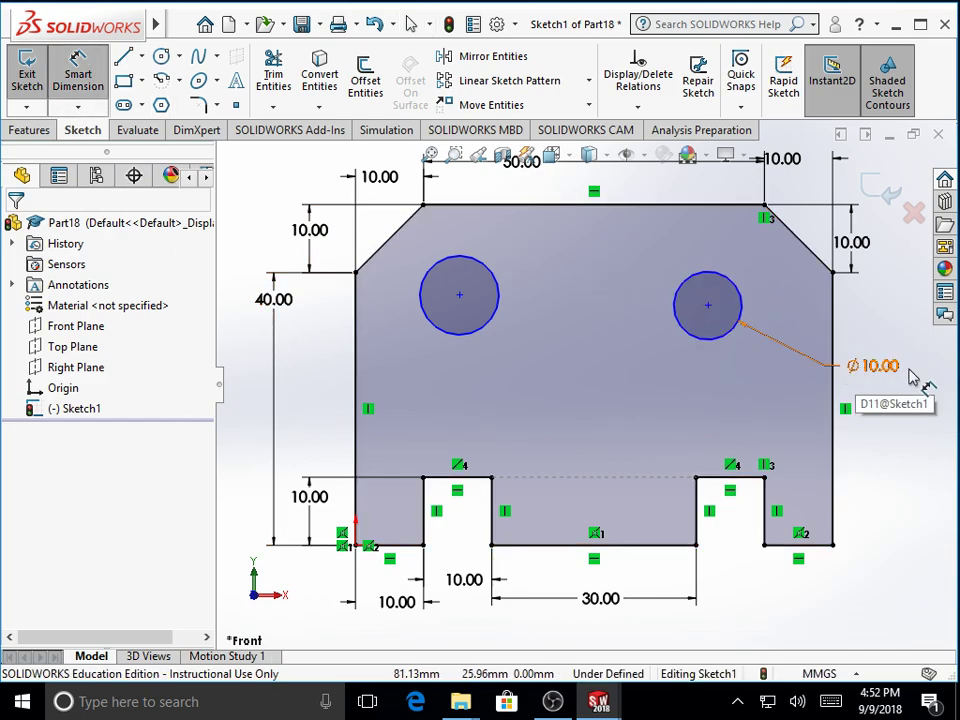
pyautogui.click(455, 334)
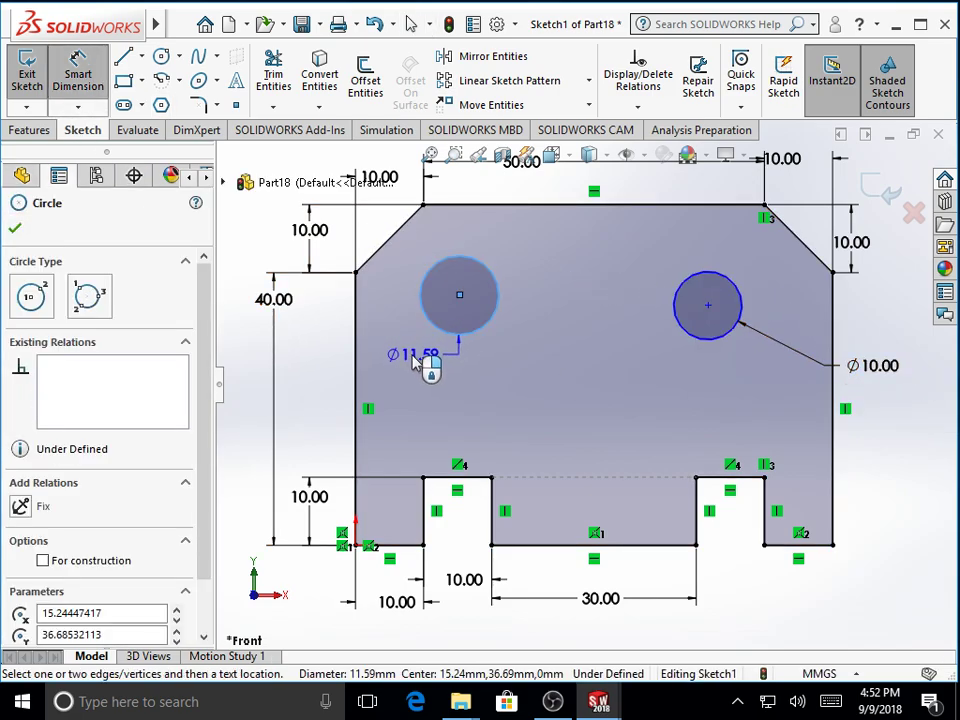
pyautogui.click(414, 363)
pyautogui.write('10')
pyautogui.press('Return')
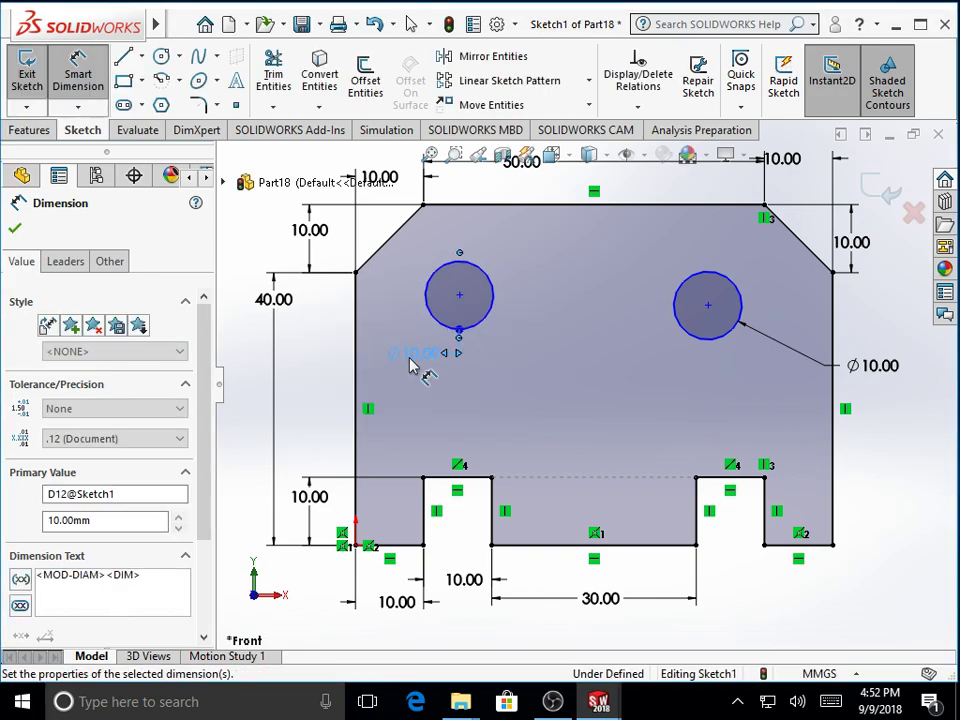
pyautogui.click(15, 229)
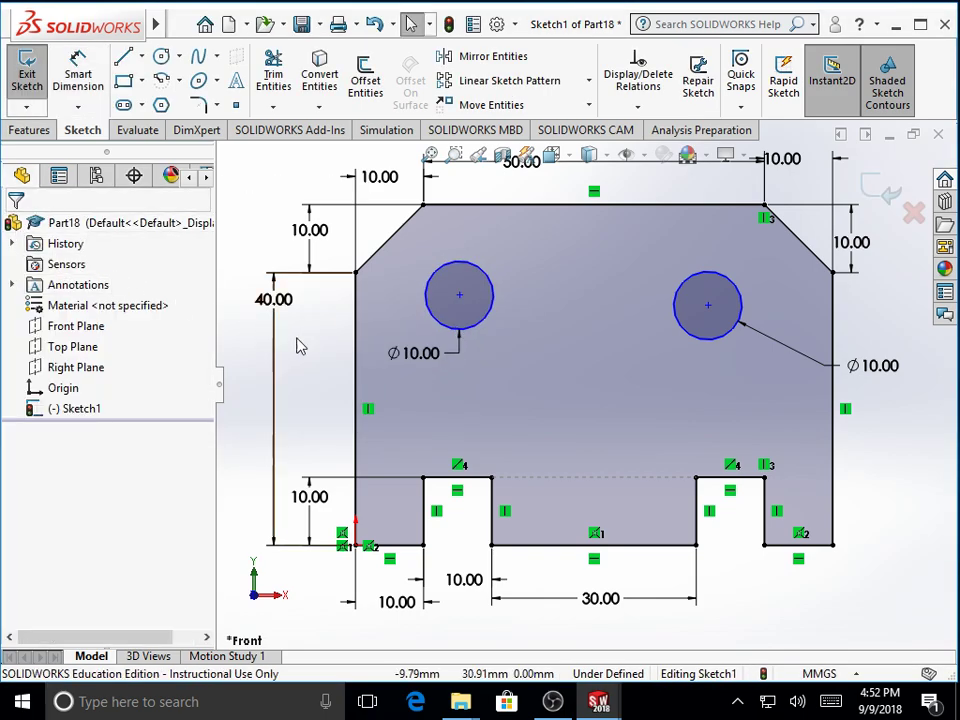
# Step: Shift the left circle toward the profile's middle and dimension its centre 40 mm above the bottom edge
pyautogui.moveTo(461, 300); pyautogui.dragTo(539, 298)
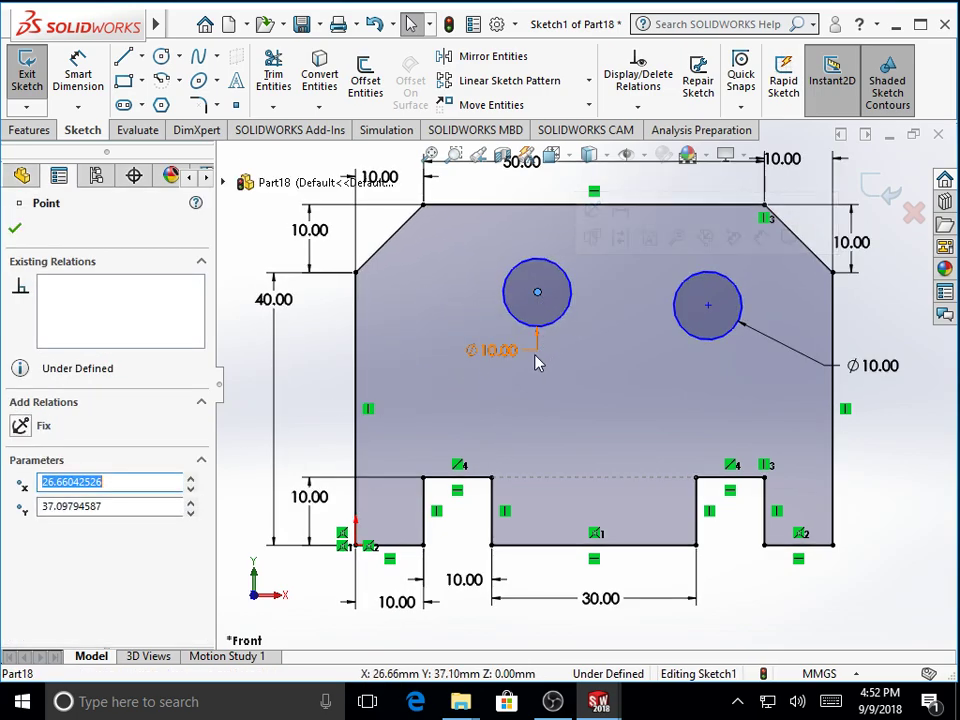
pyautogui.click(318, 338)
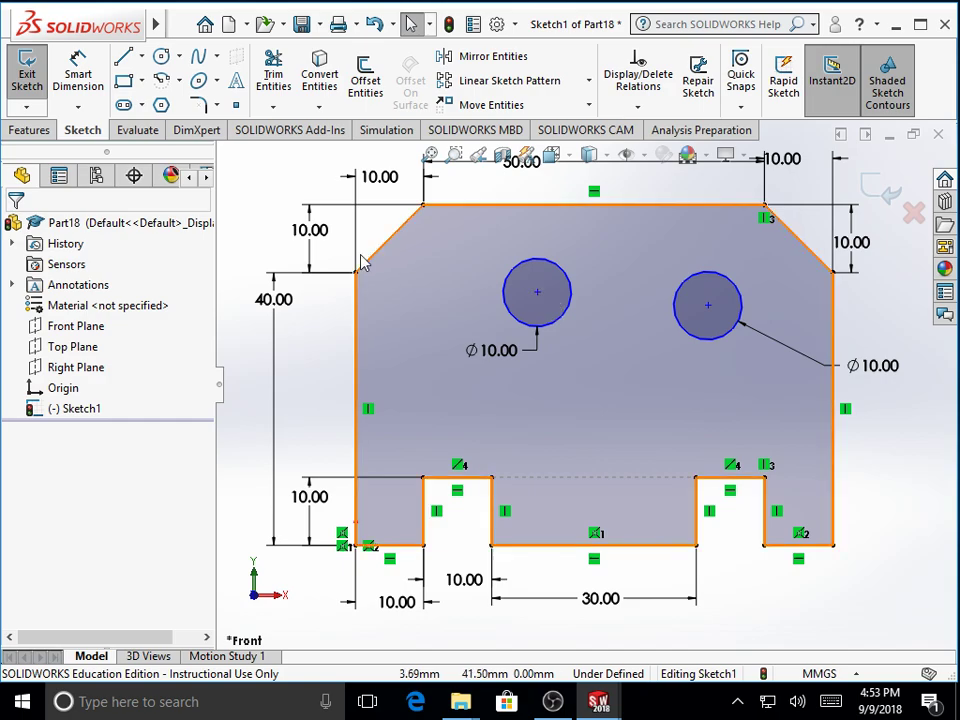
pyautogui.click(78, 72)
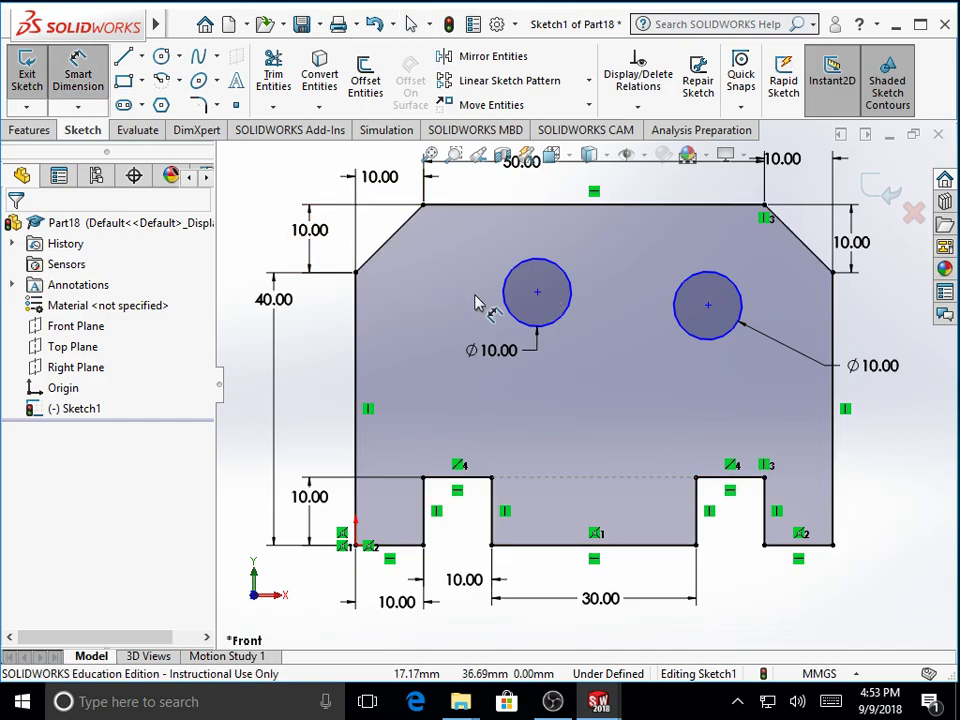
pyautogui.click(537, 294)
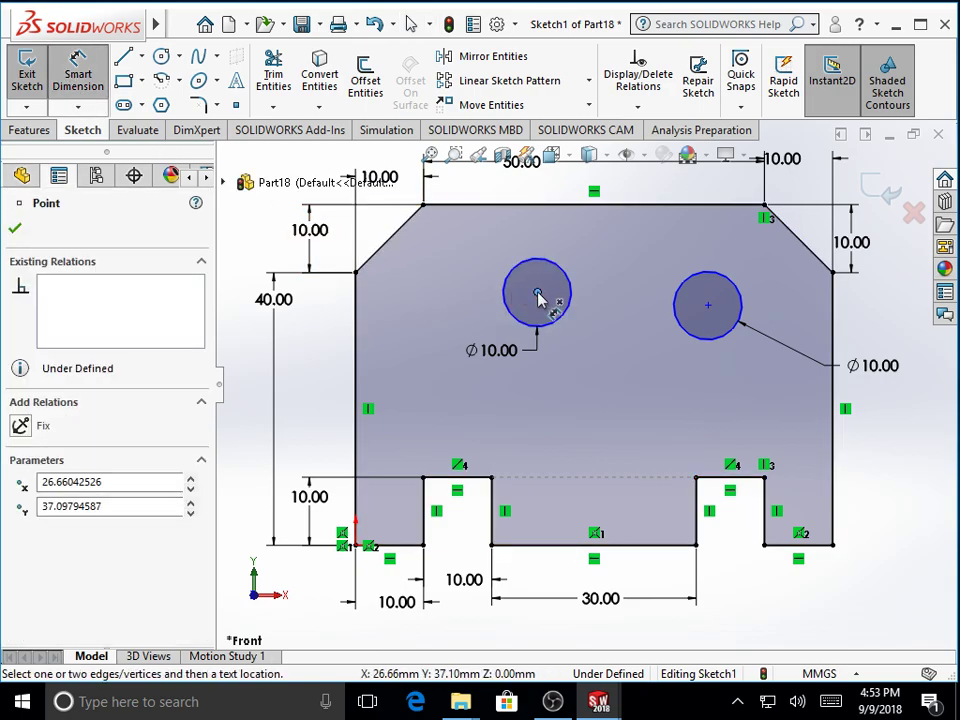
pyautogui.click(403, 548)
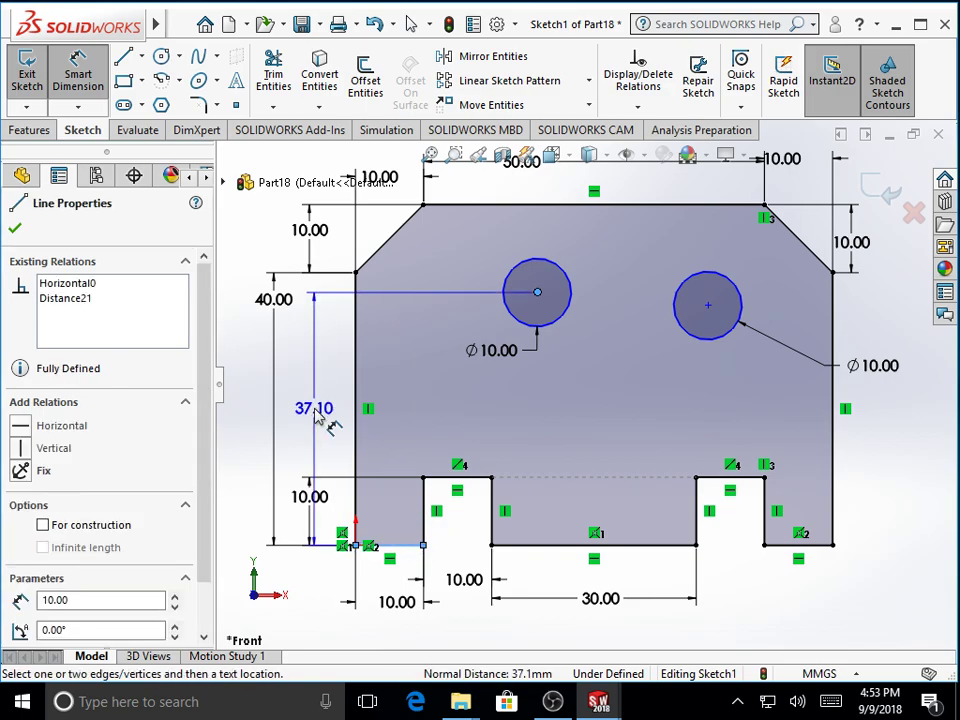
pyautogui.click(318, 418)
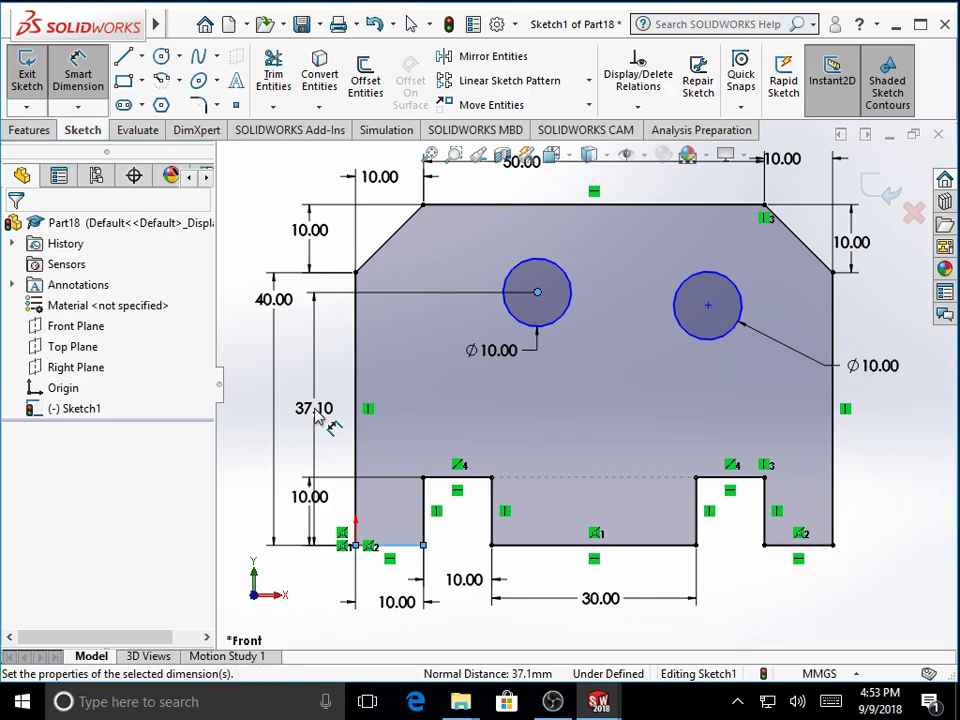
pyautogui.write('40')
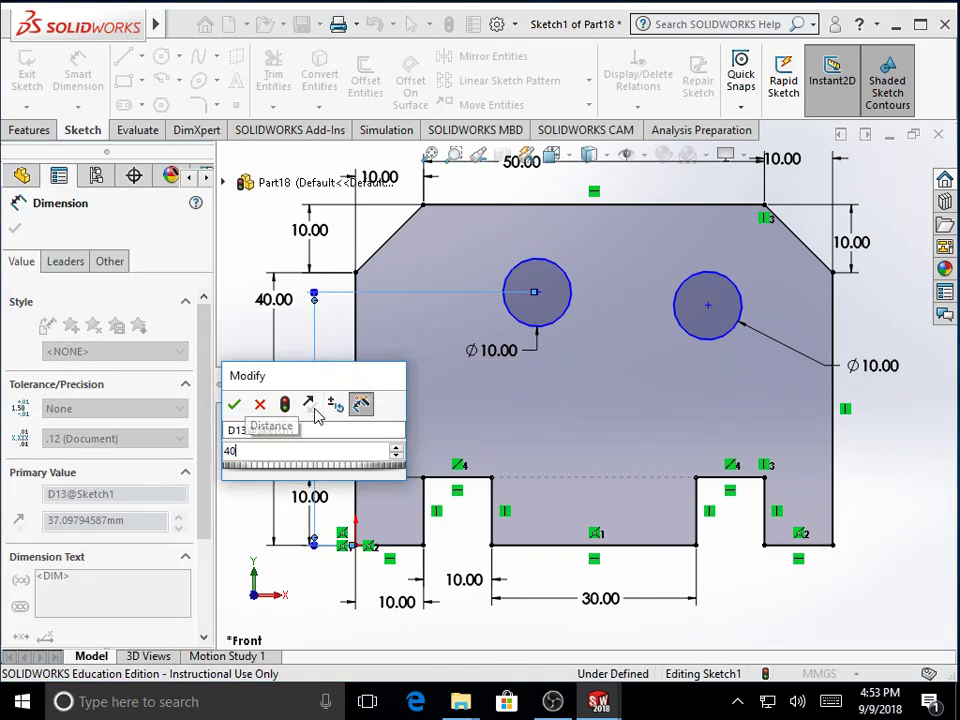
pyautogui.press('Return')
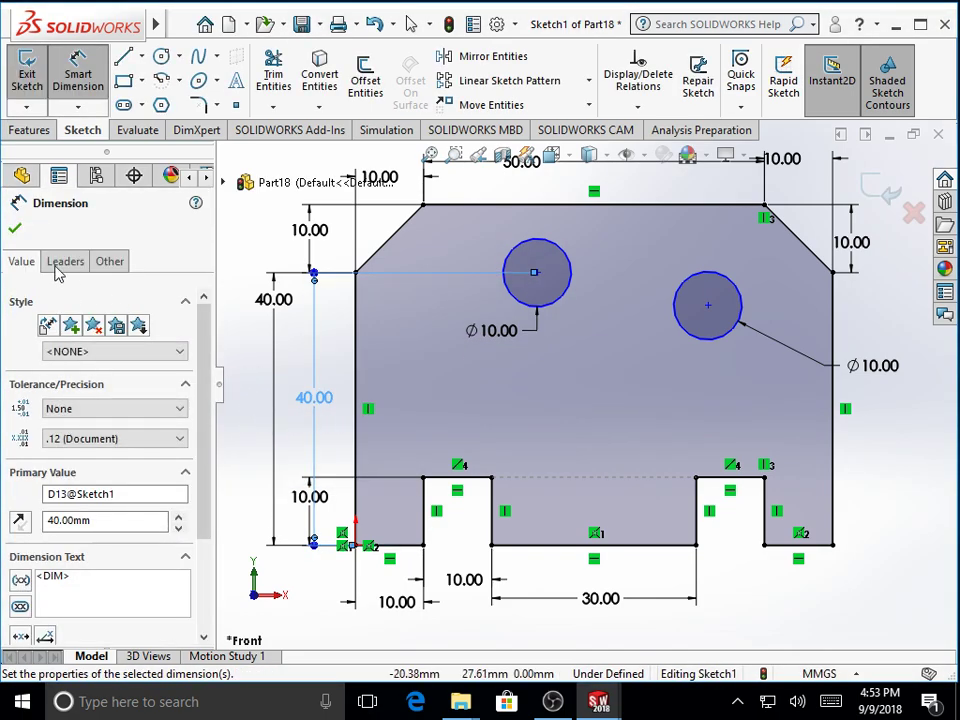
pyautogui.click(15, 228)
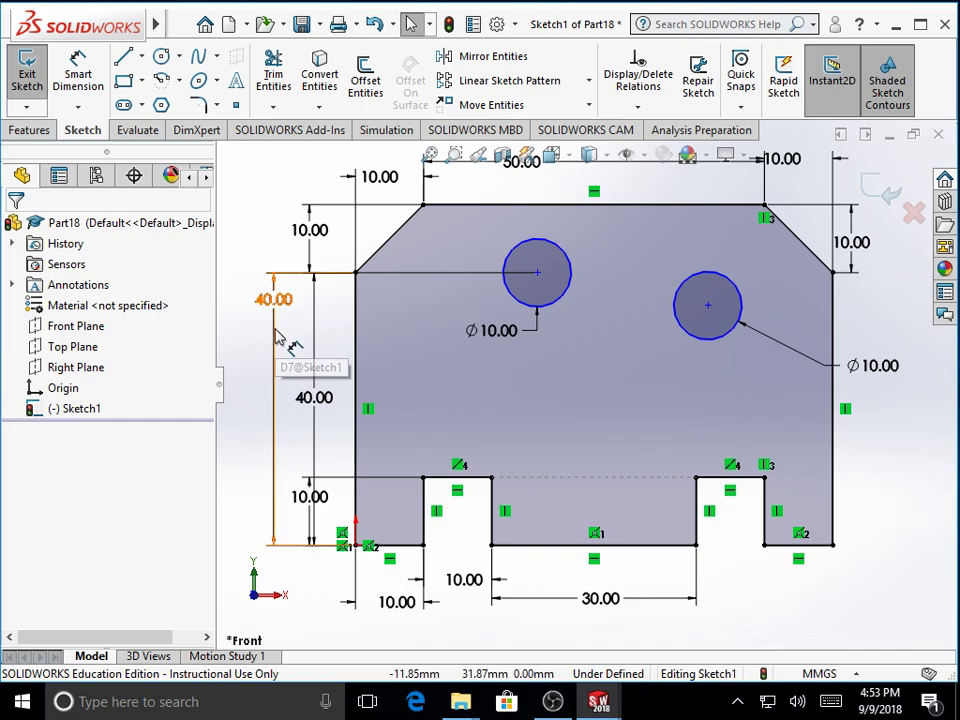
# Step: Delete the 40 mm height dimension attached to the left circle's centre
pyautogui.click(277, 338)
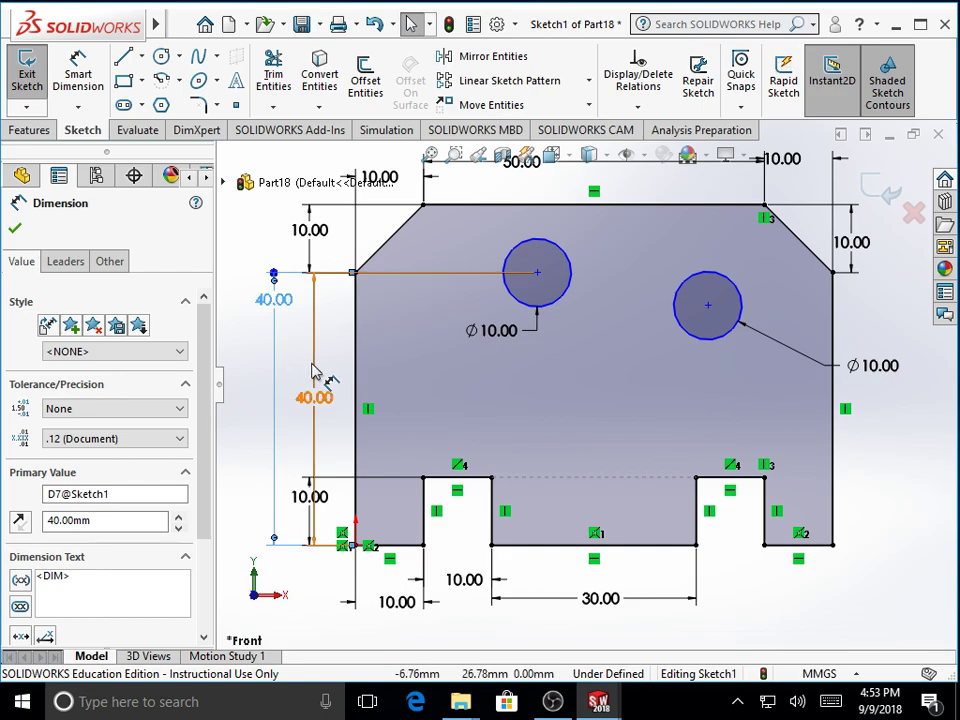
pyautogui.click(320, 376)
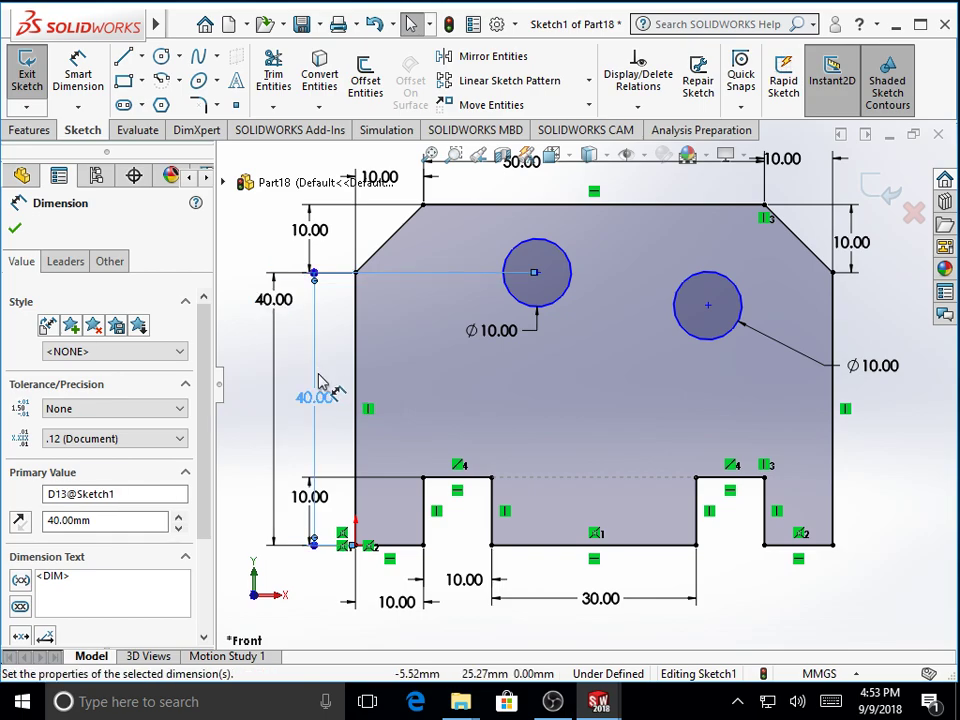
pyautogui.press('Delete')
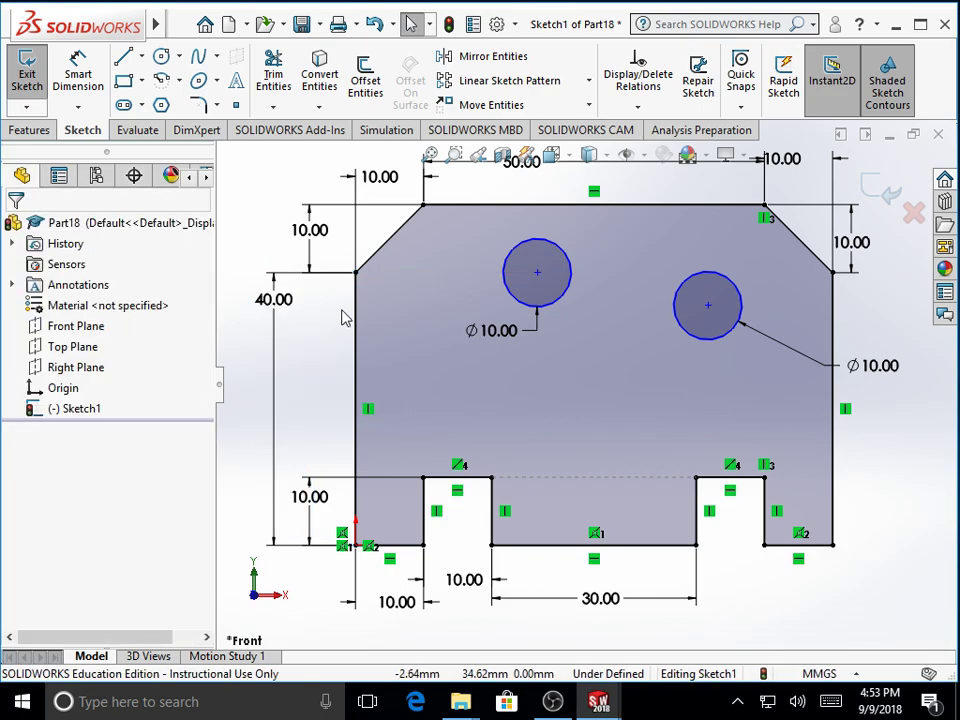
# Step: Add a Horizontal relation between the left circle's centre and the lower endpoint of the left chamfer
pyautogui.click(538, 273)
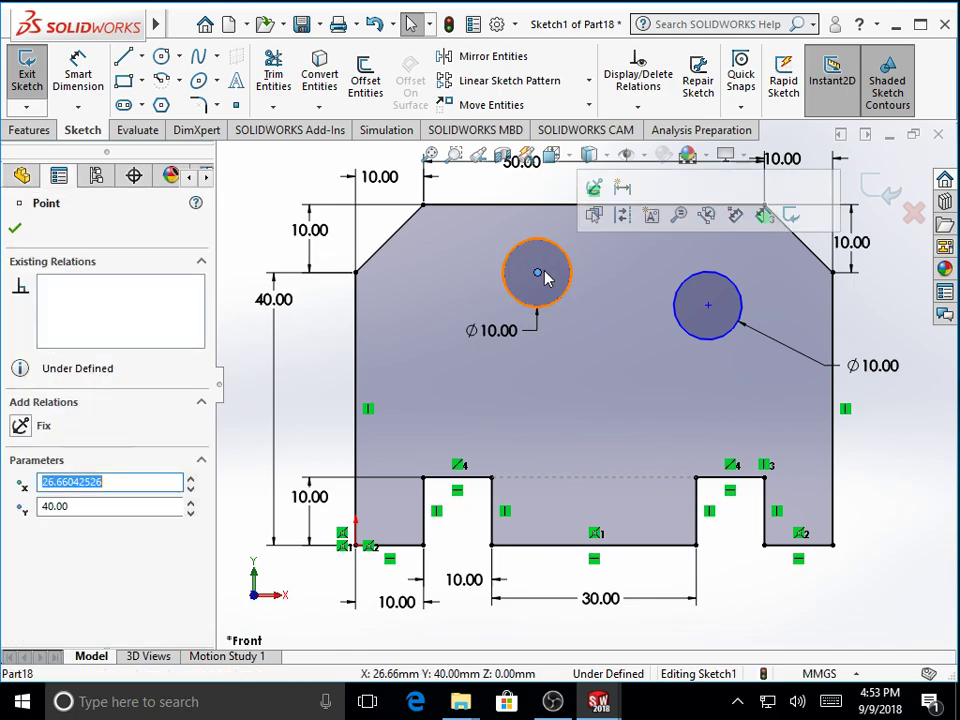
pyautogui.click(637, 106)
pyautogui.click(645, 152)
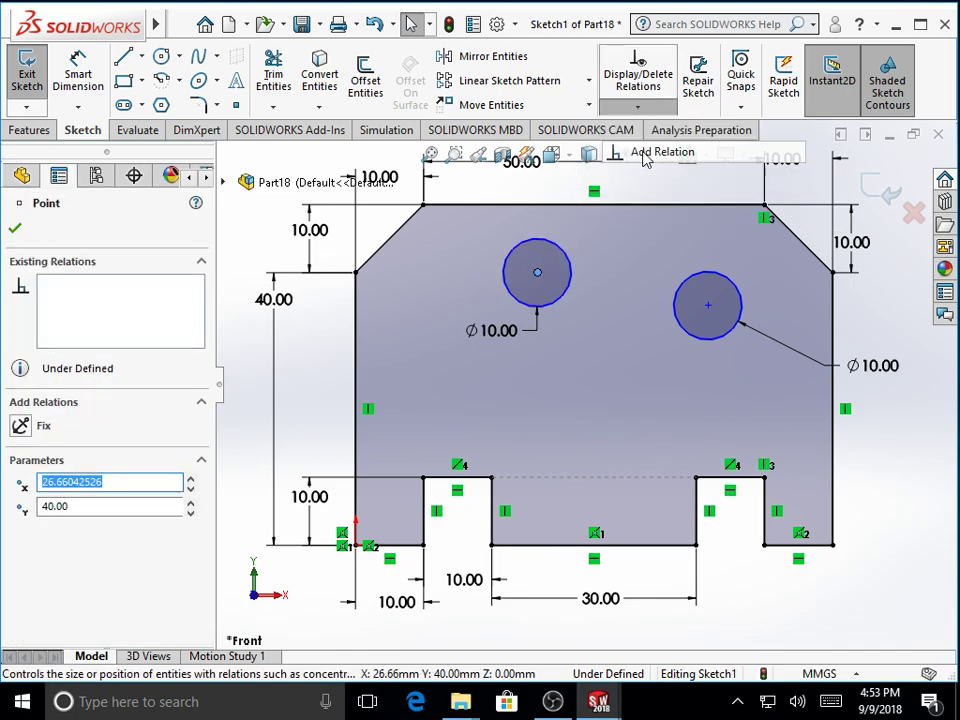
pyautogui.click(356, 274)
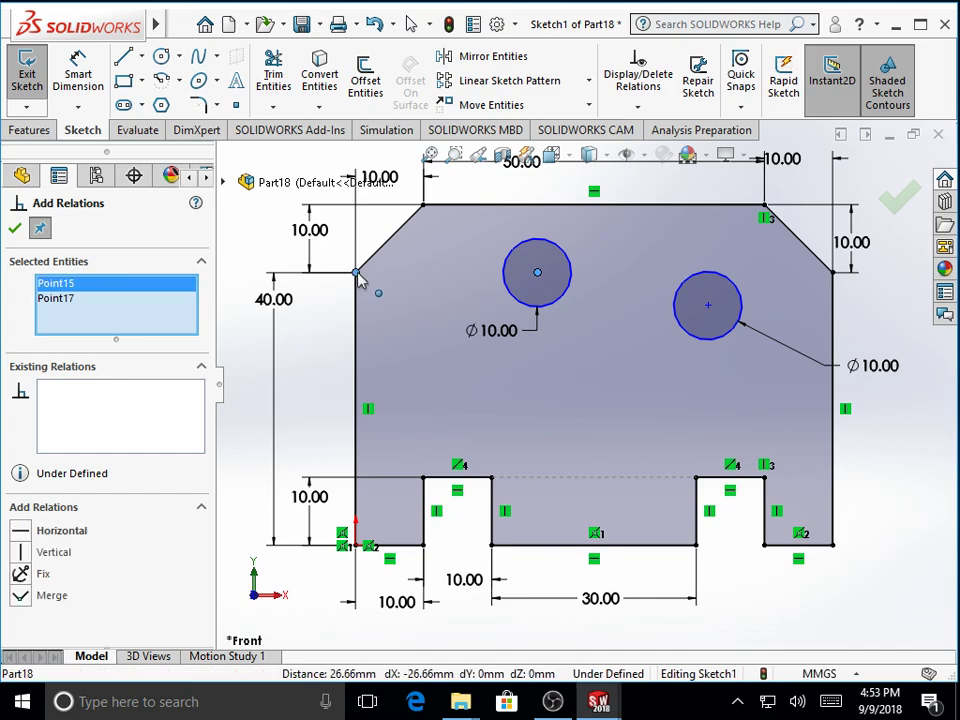
pyautogui.click(32, 536)
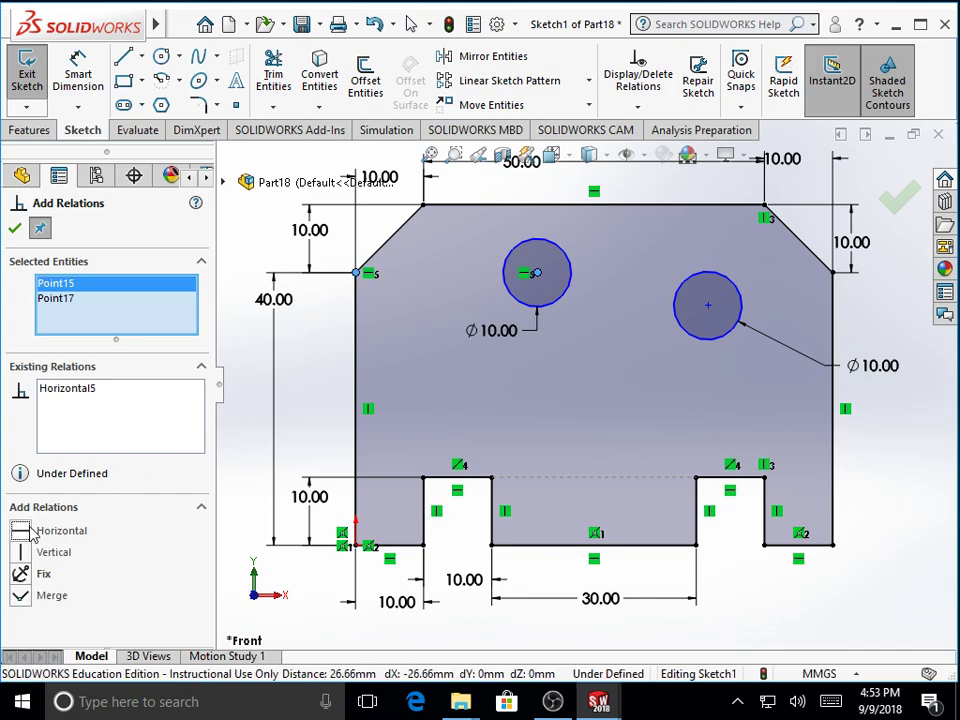
pyautogui.click(15, 228)
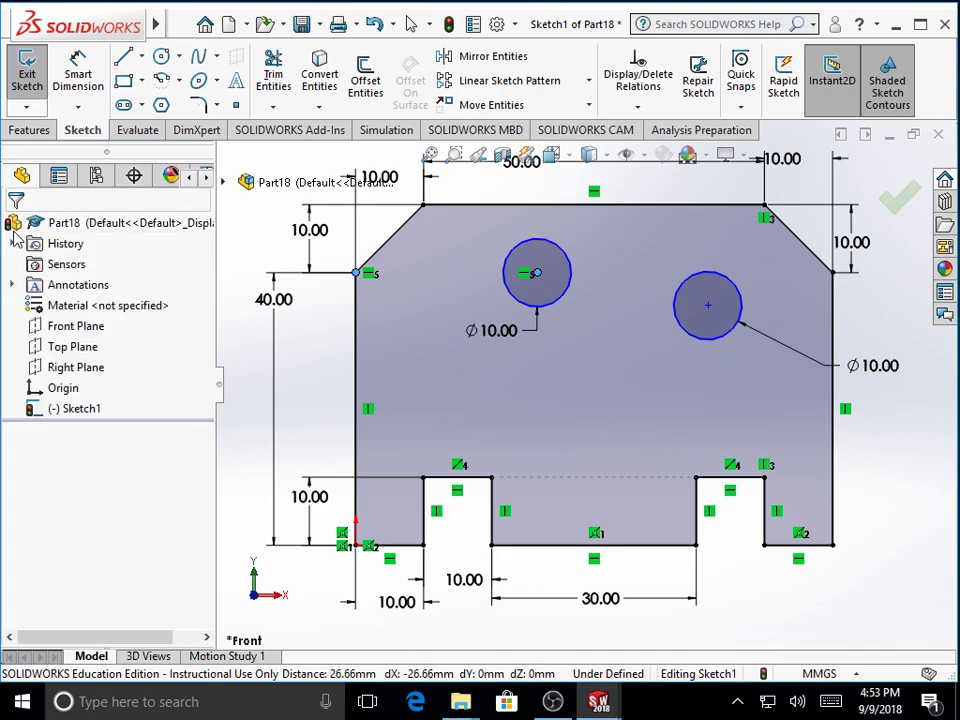
# Step: Move the left circle horizontally to about 15.4 mm from the profile's left edge and clear the point selection
pyautogui.moveTo(543, 279); pyautogui.dragTo(462, 278)
pyautogui.keyDown('ctrl'); pyautogui.click(424, 207); pyautogui.keyUp('ctrl')
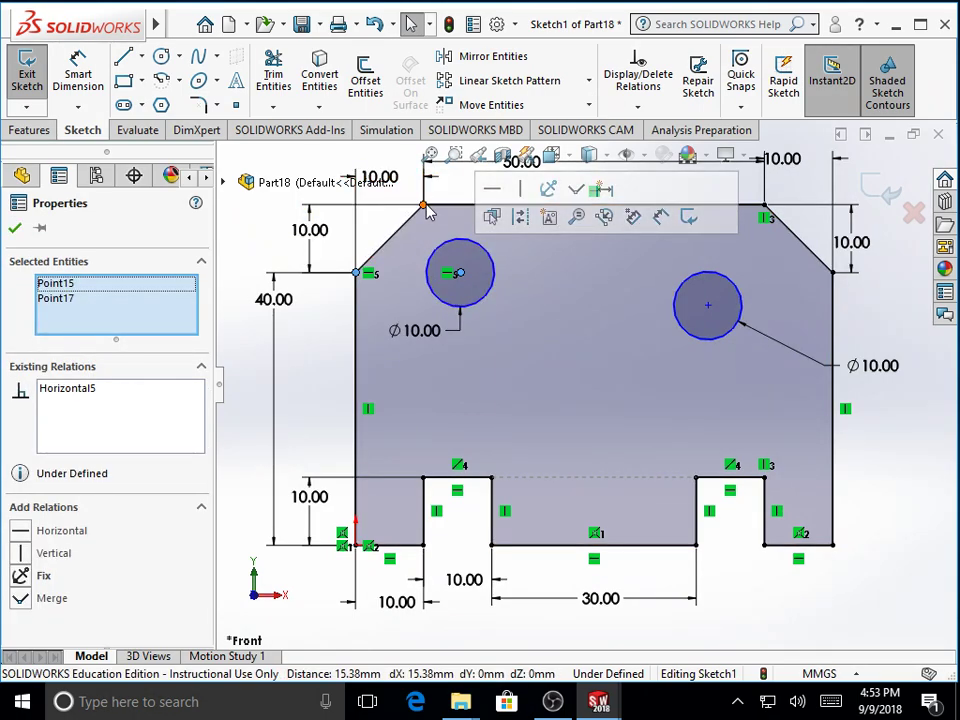
pyautogui.click(87, 292)
pyautogui.rightClick(88, 290)
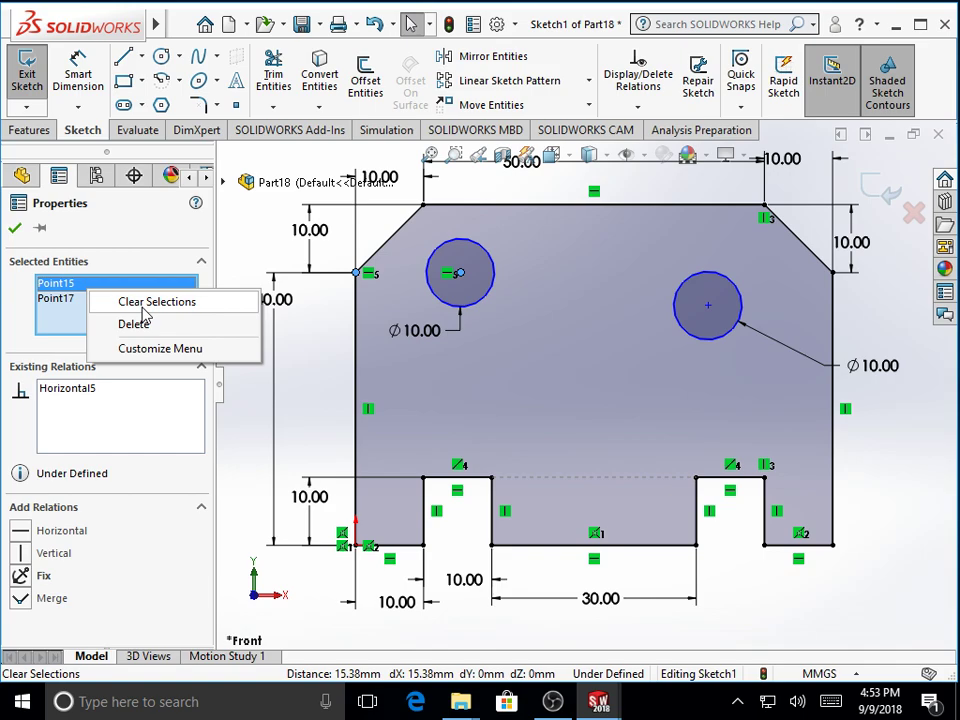
pyautogui.click(15, 228)
pyautogui.click(15, 228)
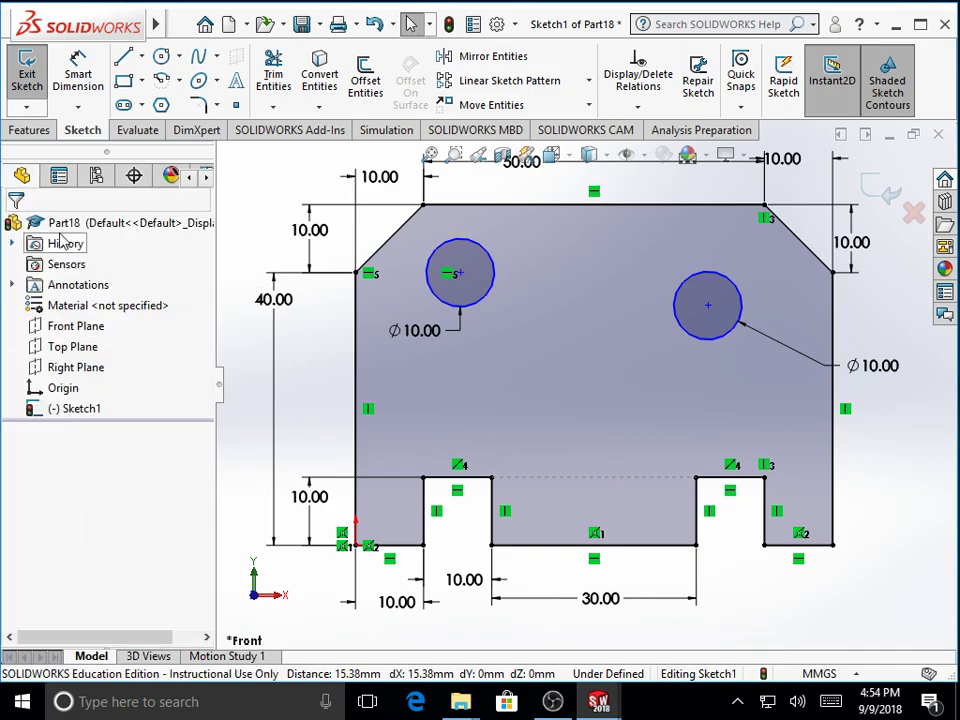
# Step: Add a Vertical relation between the left circle's centre and the upper endpoint of the left chamfer
pyautogui.click(641, 108)
pyautogui.click(637, 150)
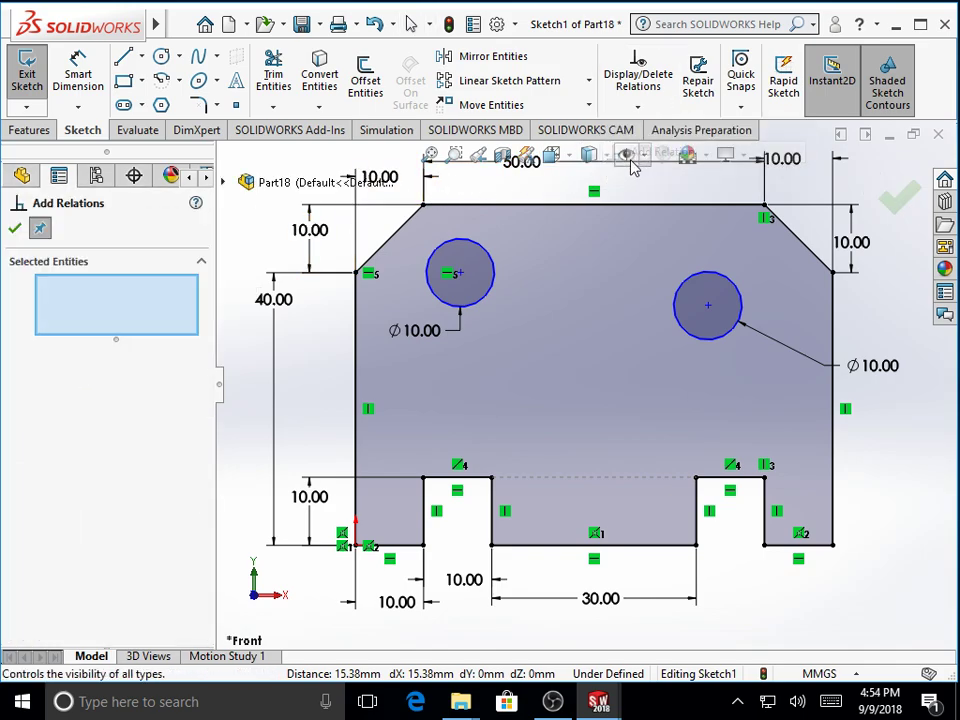
pyautogui.click(459, 272)
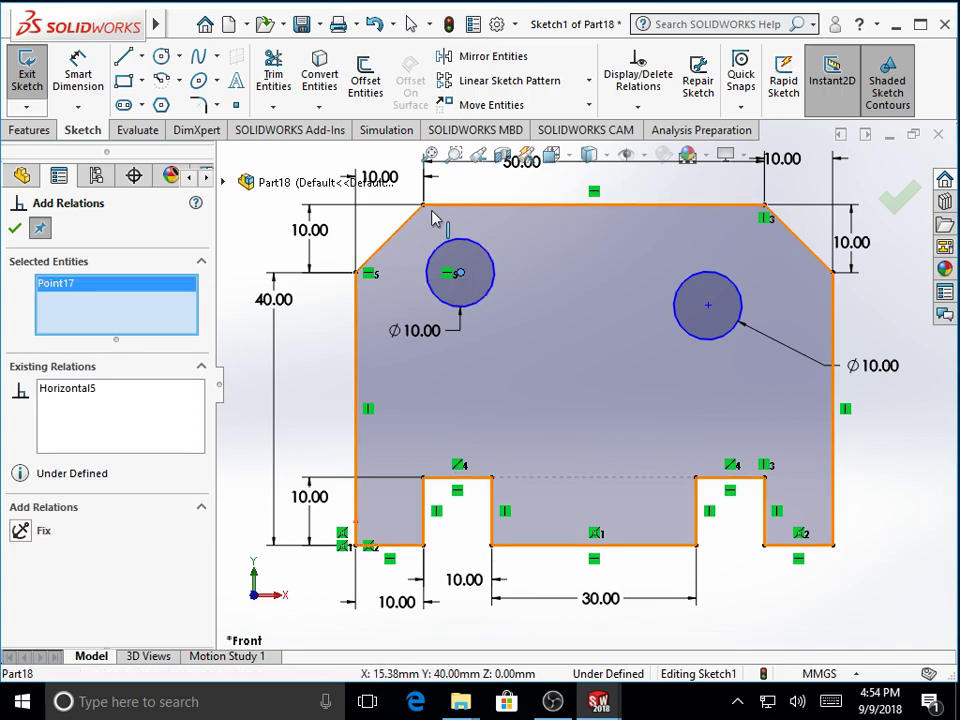
pyautogui.click(423, 206)
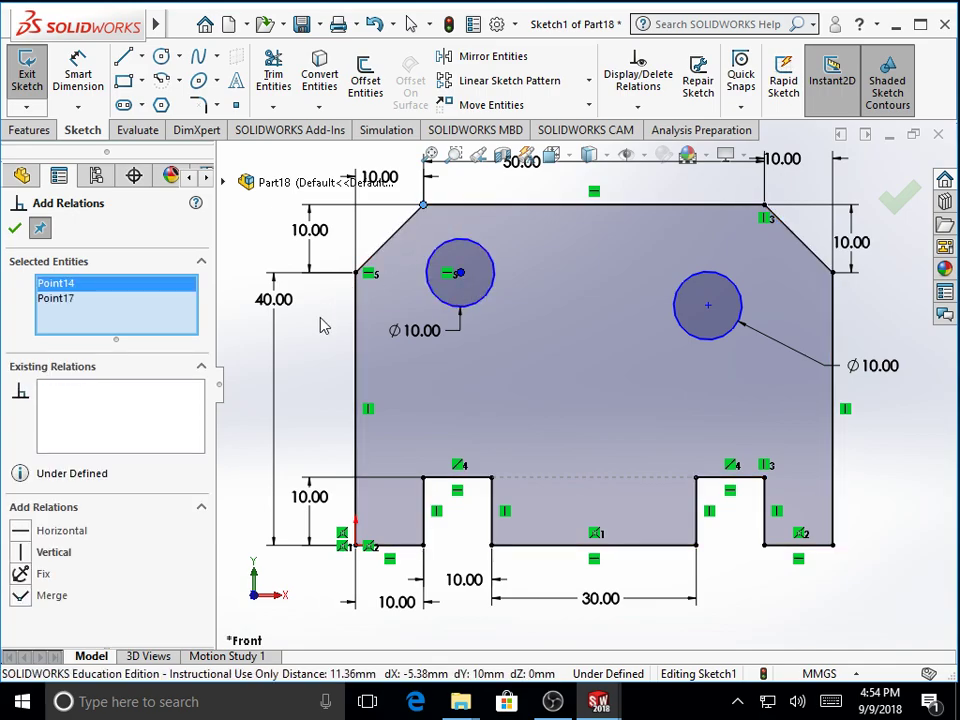
pyautogui.click(20, 552)
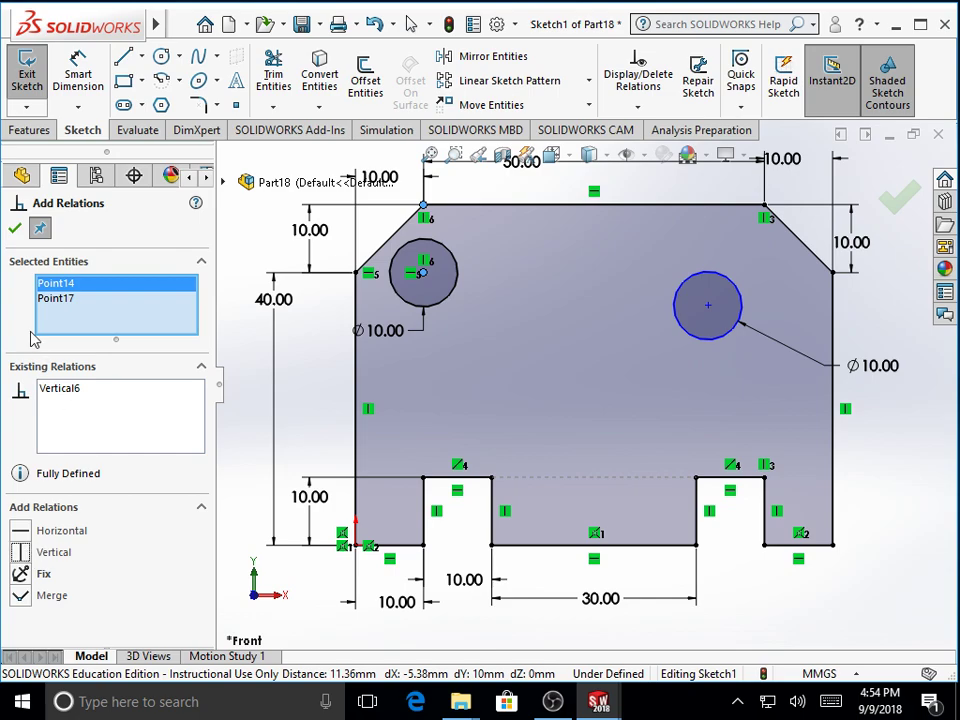
pyautogui.click(15, 228)
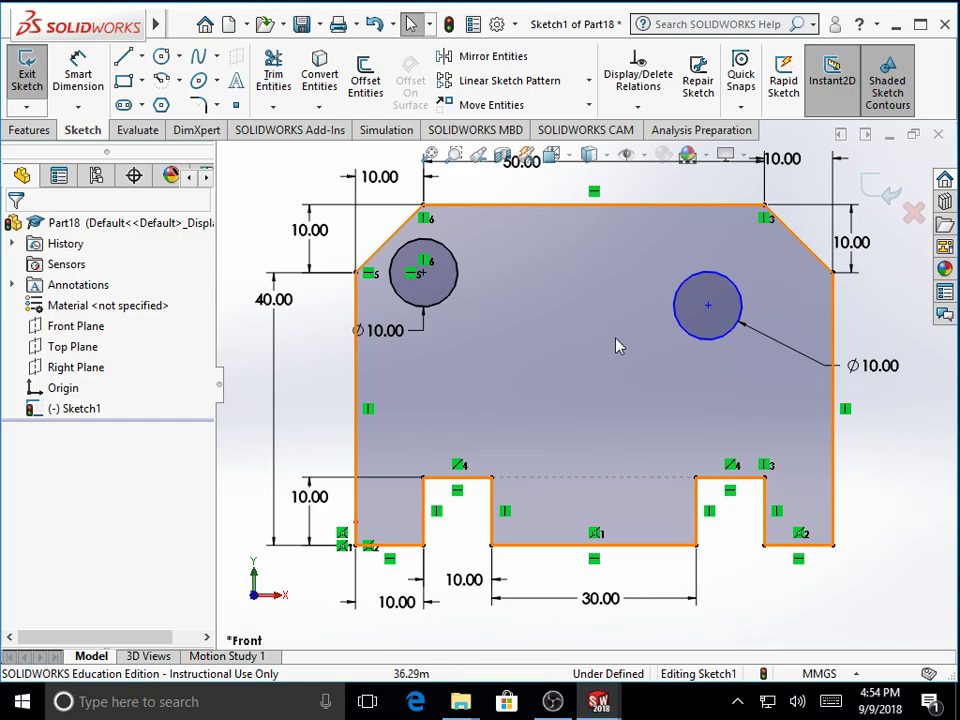
# Step: Add a Horizontal relation between the right circle's centre and the lower endpoint of the right chamfer
pyautogui.click(709, 303)
pyautogui.click(640, 107)
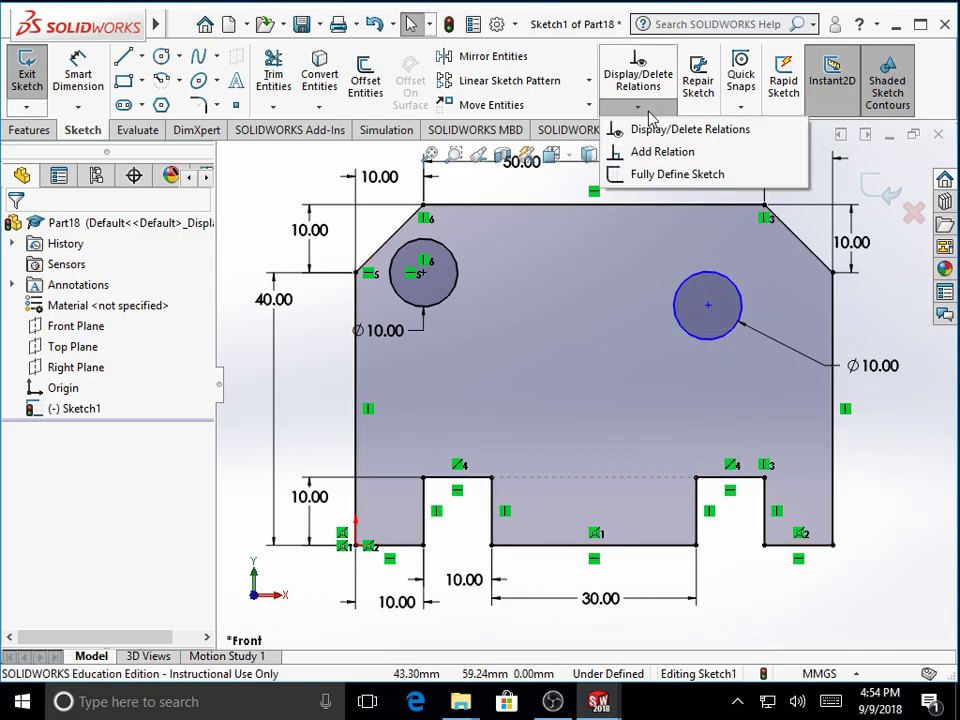
pyautogui.click(643, 150)
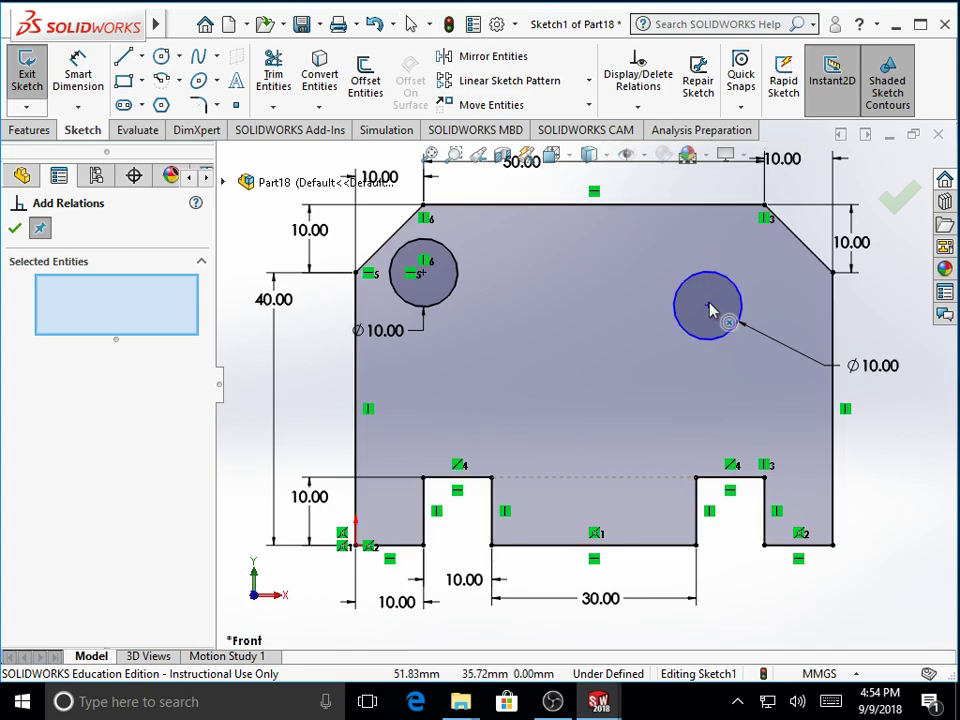
pyautogui.click(709, 307)
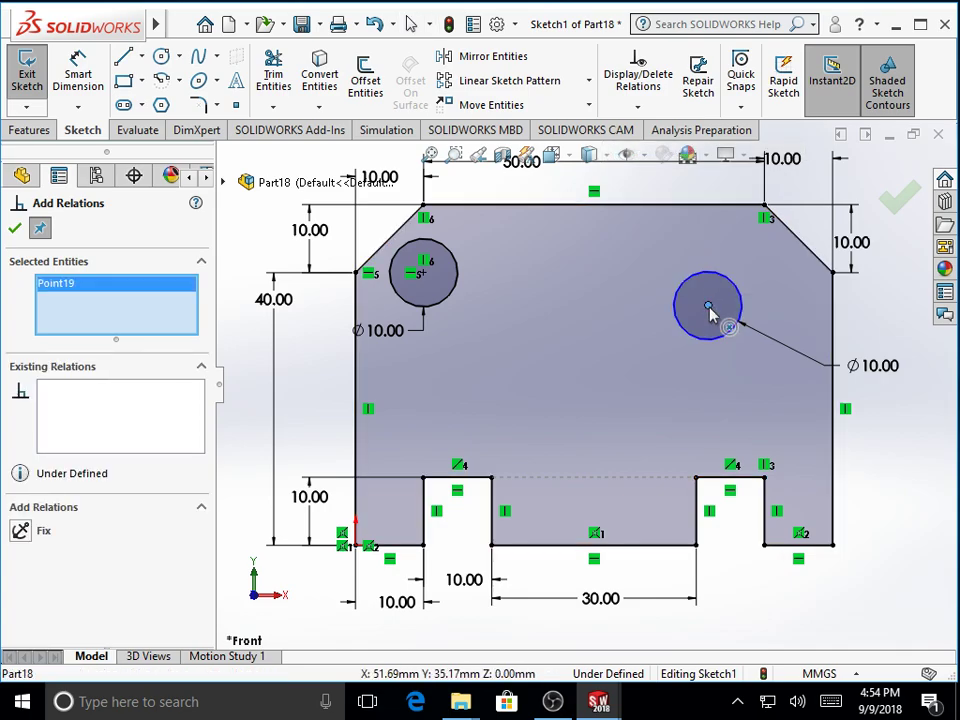
pyautogui.click(834, 275)
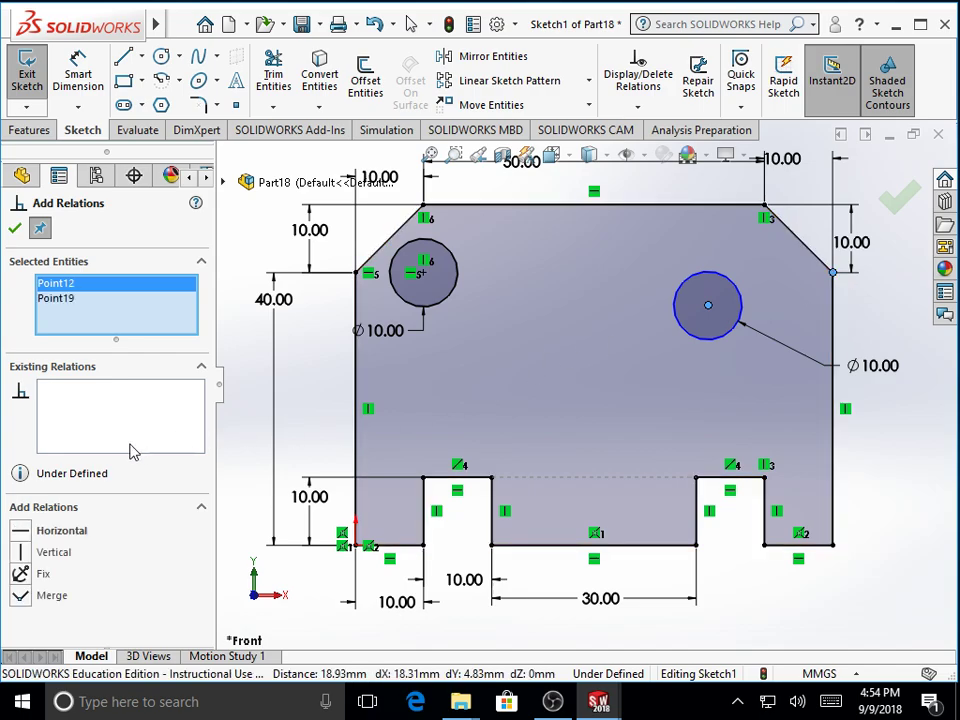
pyautogui.click(27, 531)
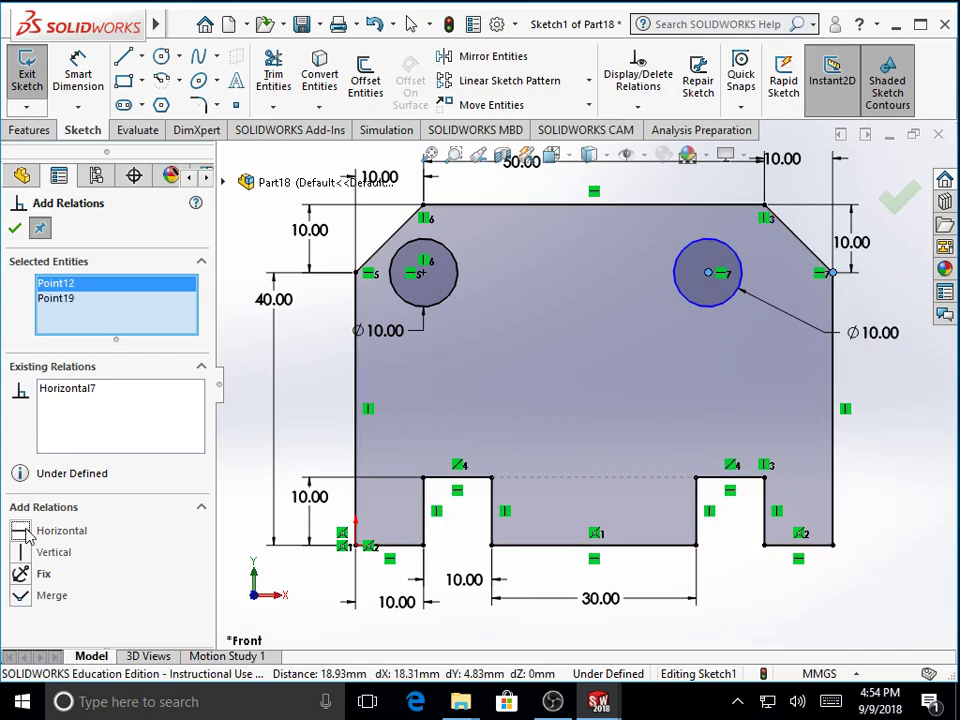
pyautogui.click(15, 230)
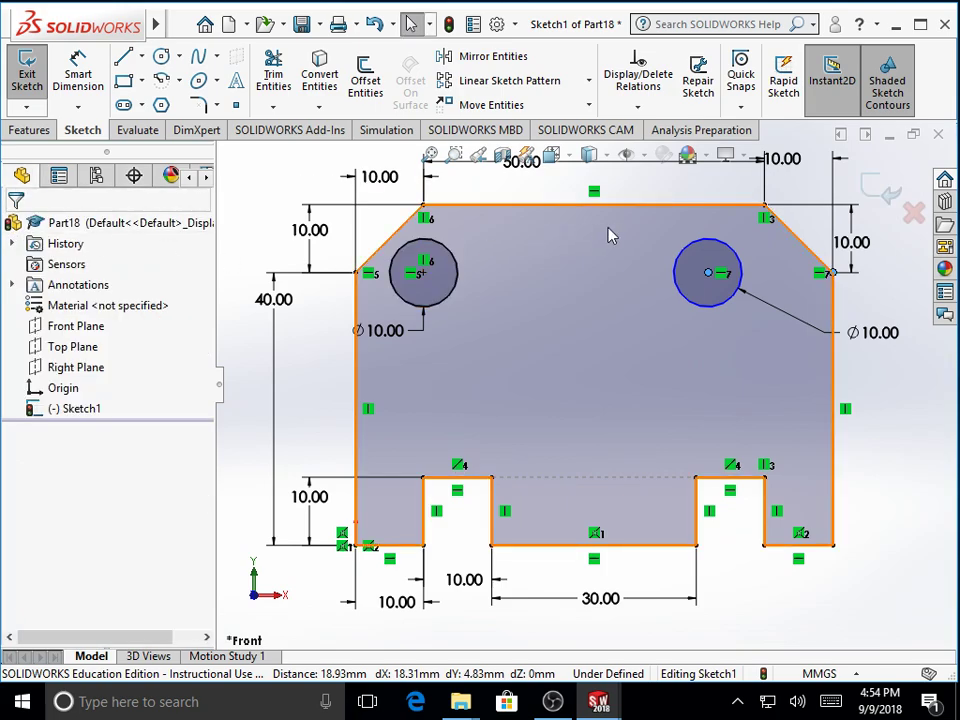
# Step: Add a Vertical relation between the right circle's centre and the upper endpoint of the right chamfer
pyautogui.click(765, 205)
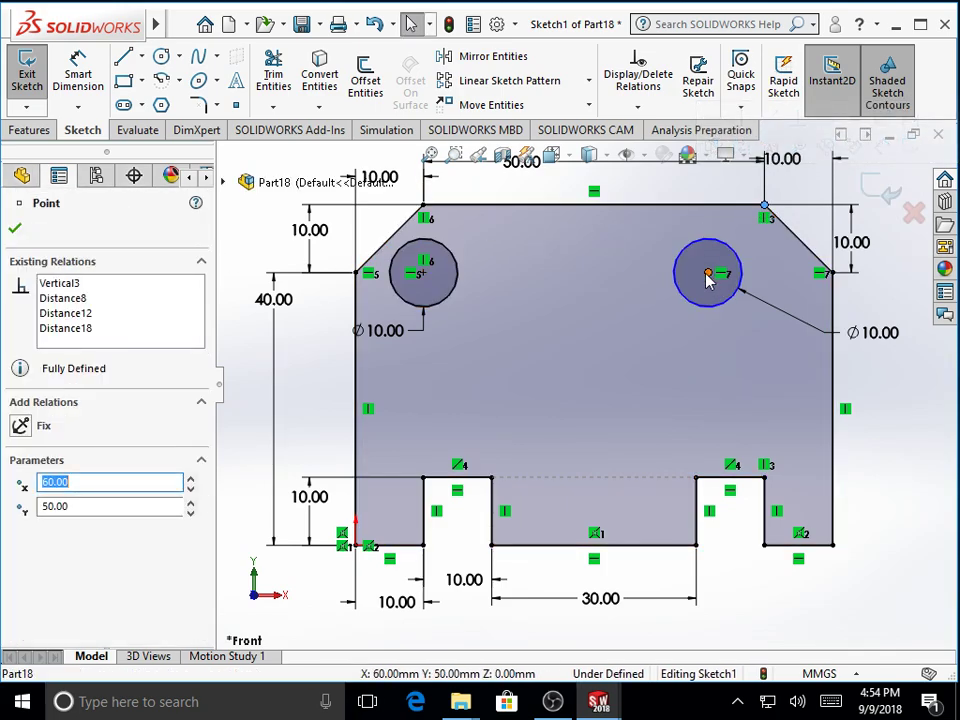
pyautogui.press('Escape')
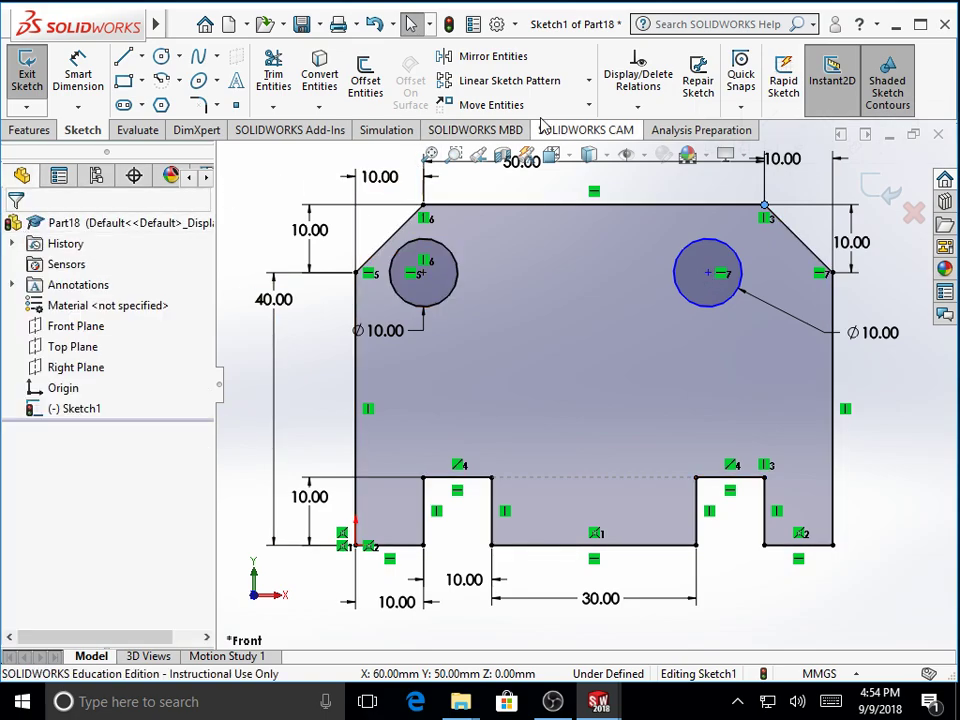
pyautogui.click(636, 108)
pyautogui.click(645, 151)
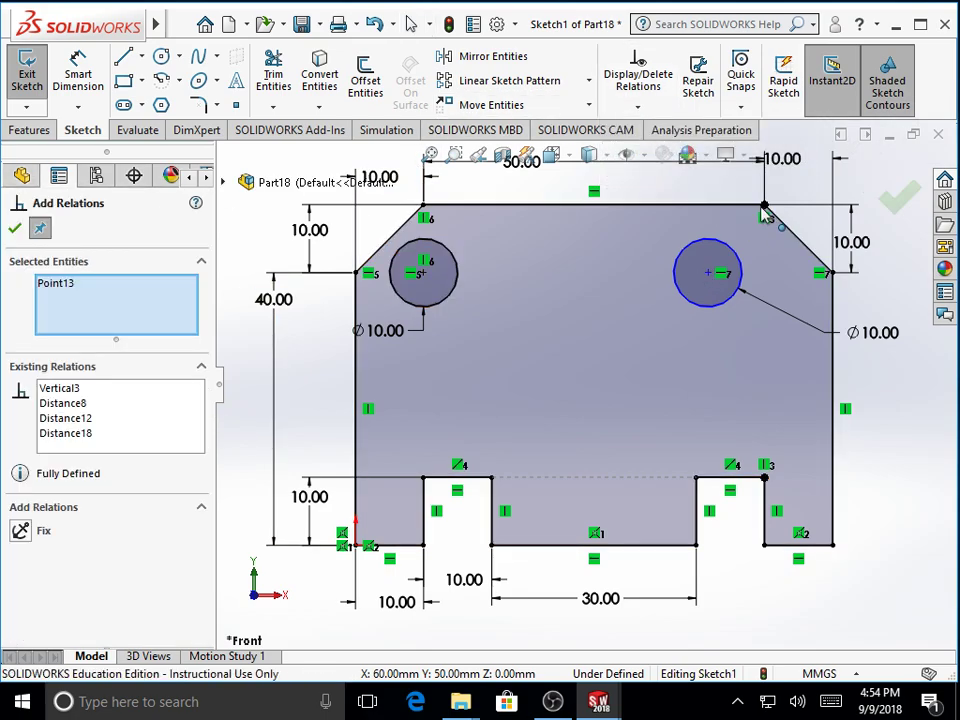
pyautogui.click(708, 273)
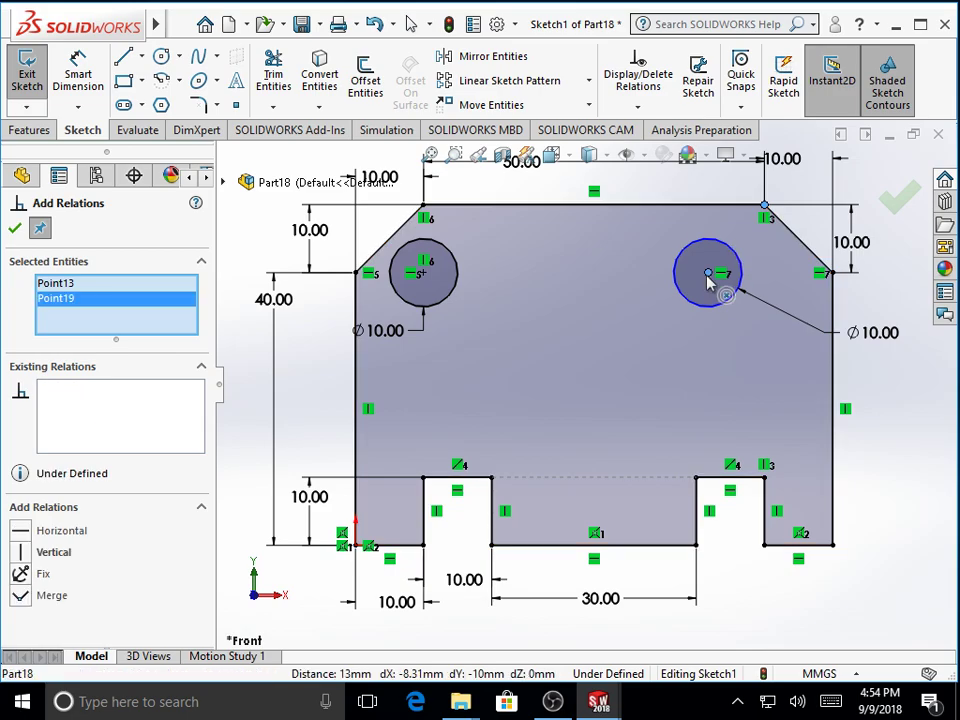
pyautogui.click(24, 552)
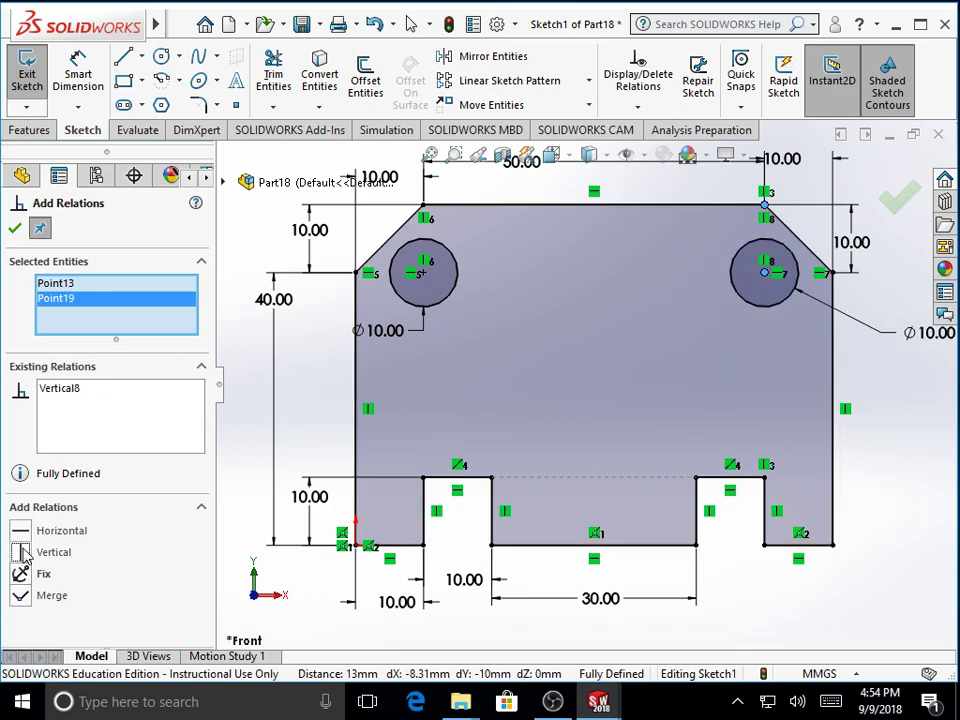
pyautogui.click(15, 230)
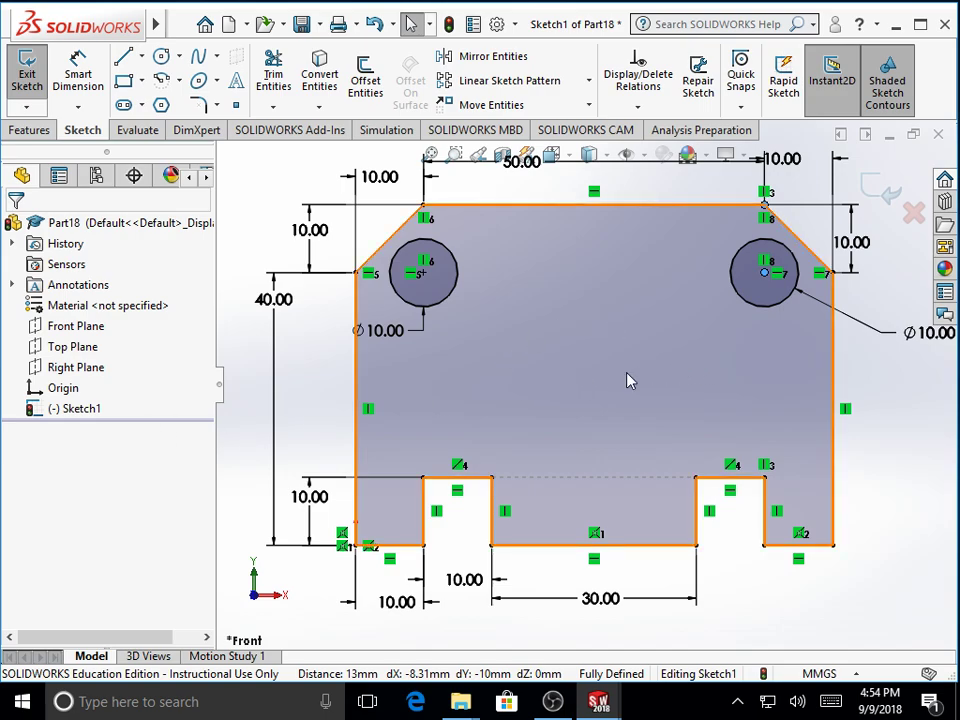
# Step: Sketch a closed U-shaped profile about 35 mm wide and 12 mm high mid-block, with a top notch about 7 mm deep
pyautogui.click(125, 57)
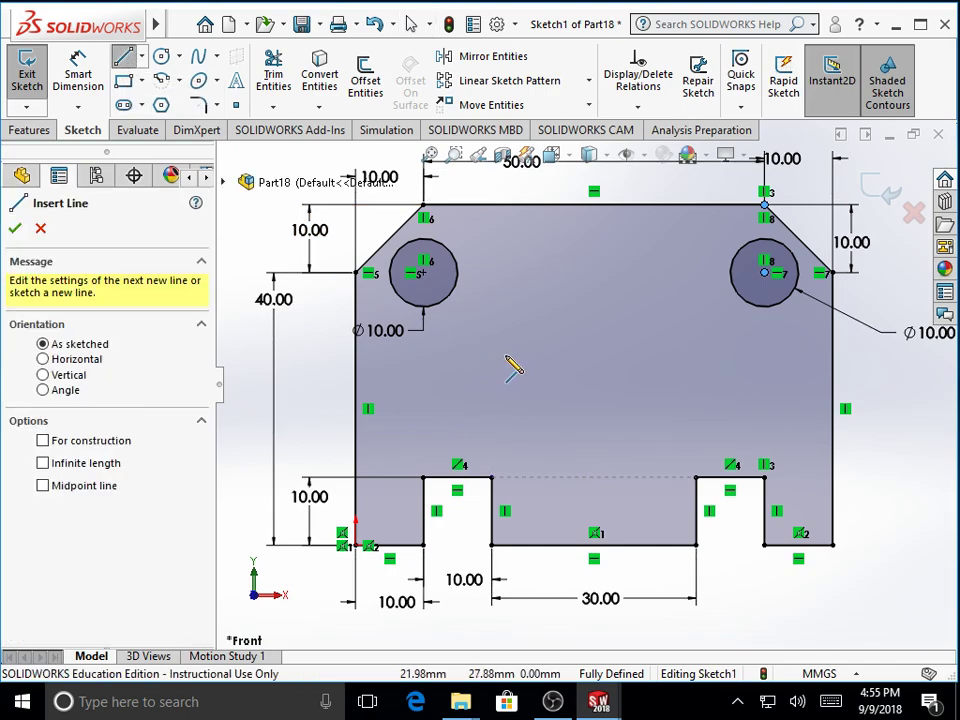
pyautogui.click(477, 345)
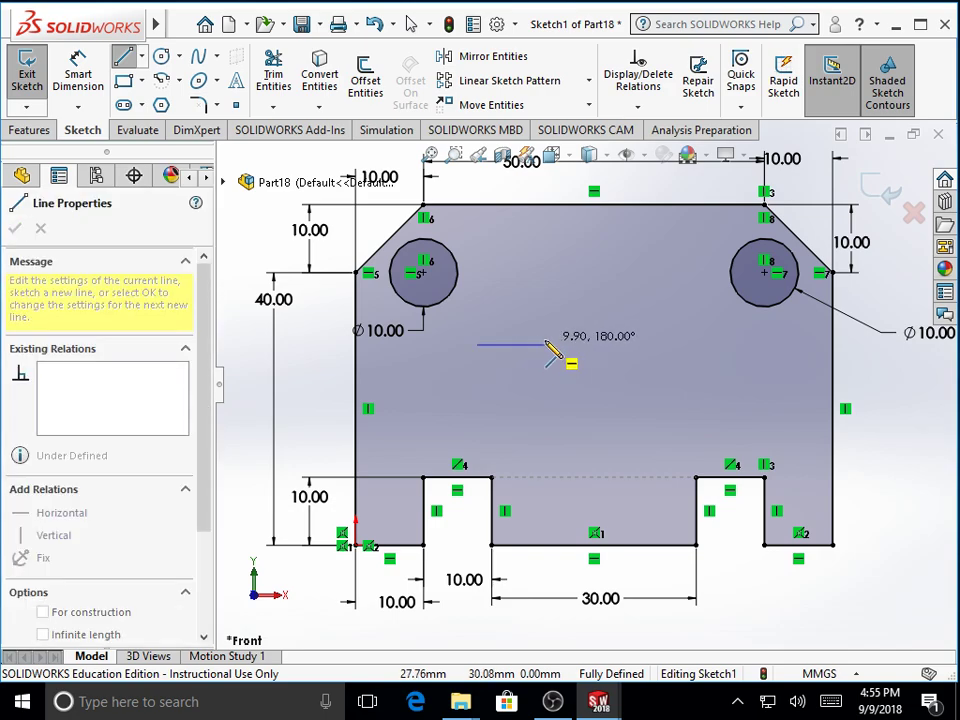
pyautogui.click(545, 345)
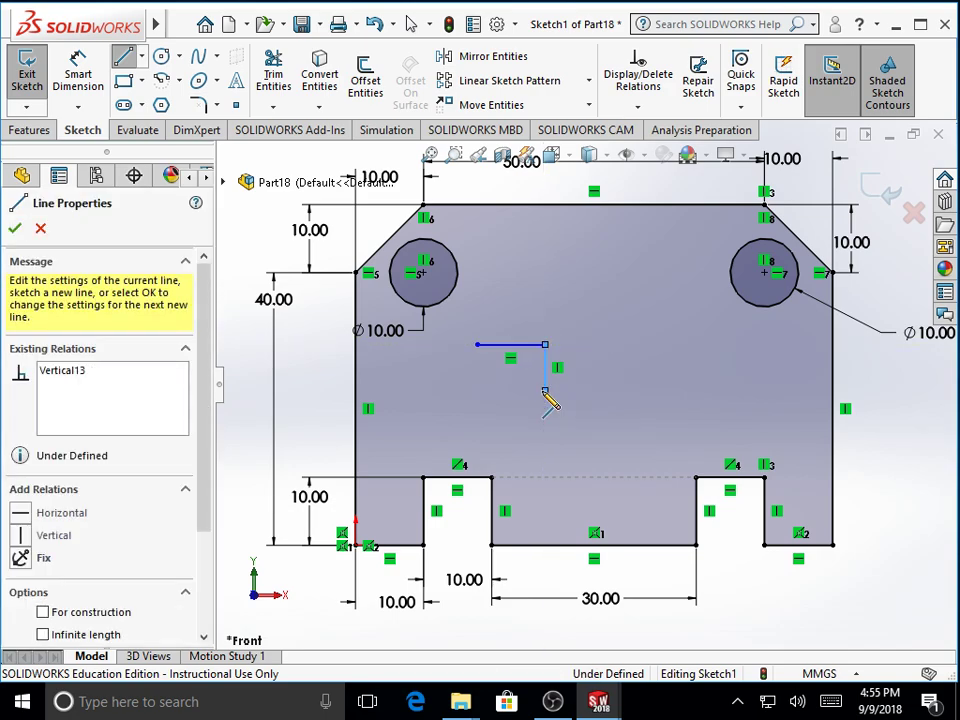
pyautogui.click(545, 390)
pyautogui.click(614, 390)
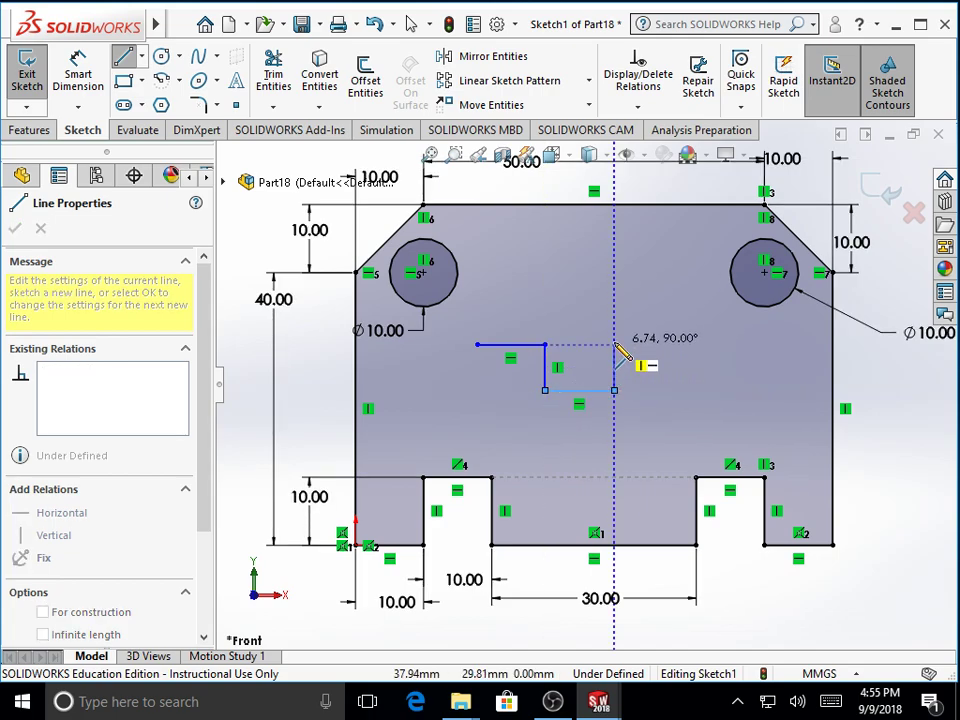
pyautogui.click(614, 345)
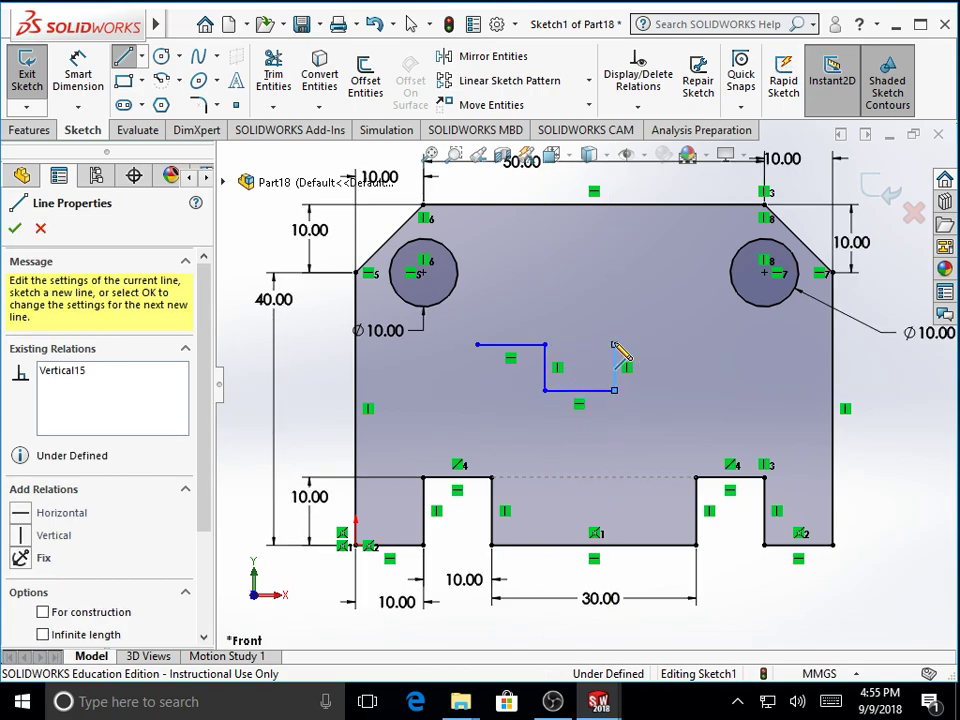
pyautogui.click(718, 345)
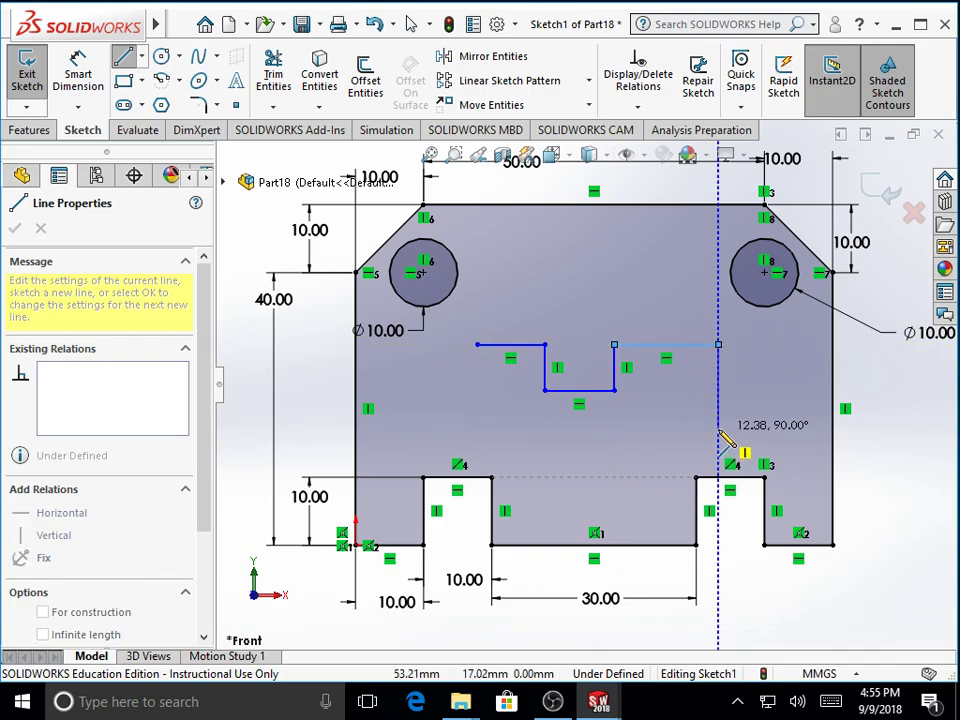
pyautogui.click(718, 429)
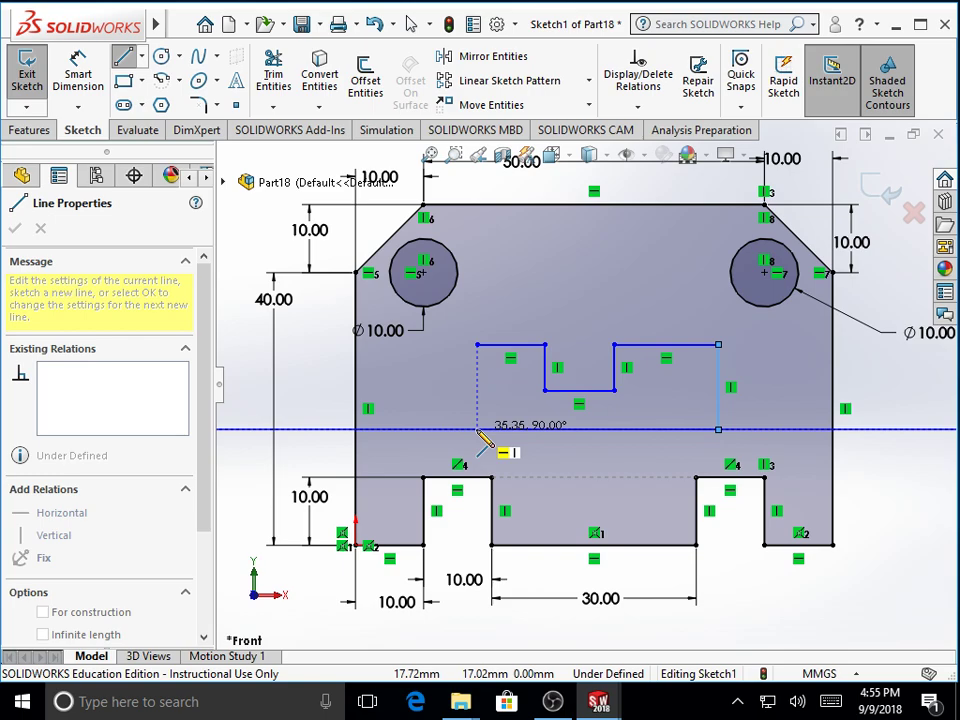
pyautogui.click(477, 429)
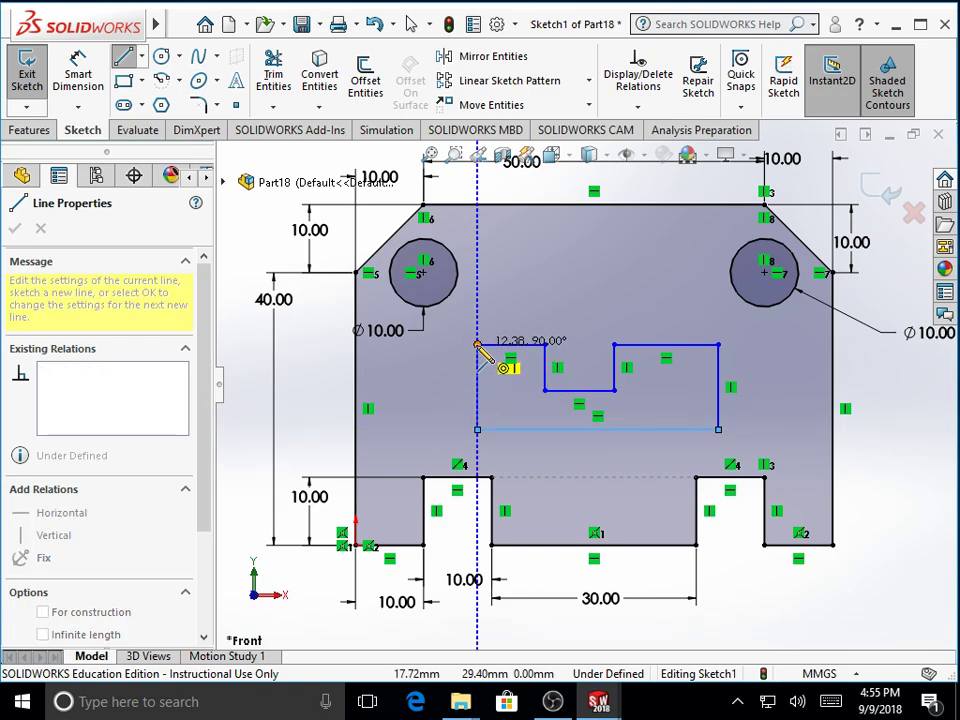
pyautogui.click(477, 345)
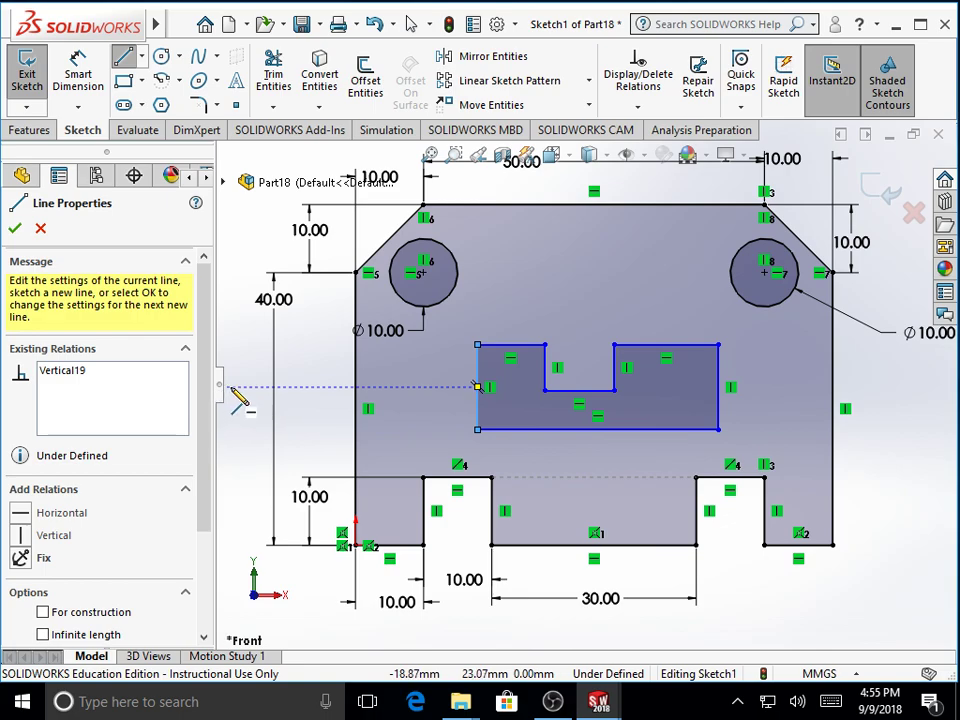
pyautogui.rightClick(258, 382)
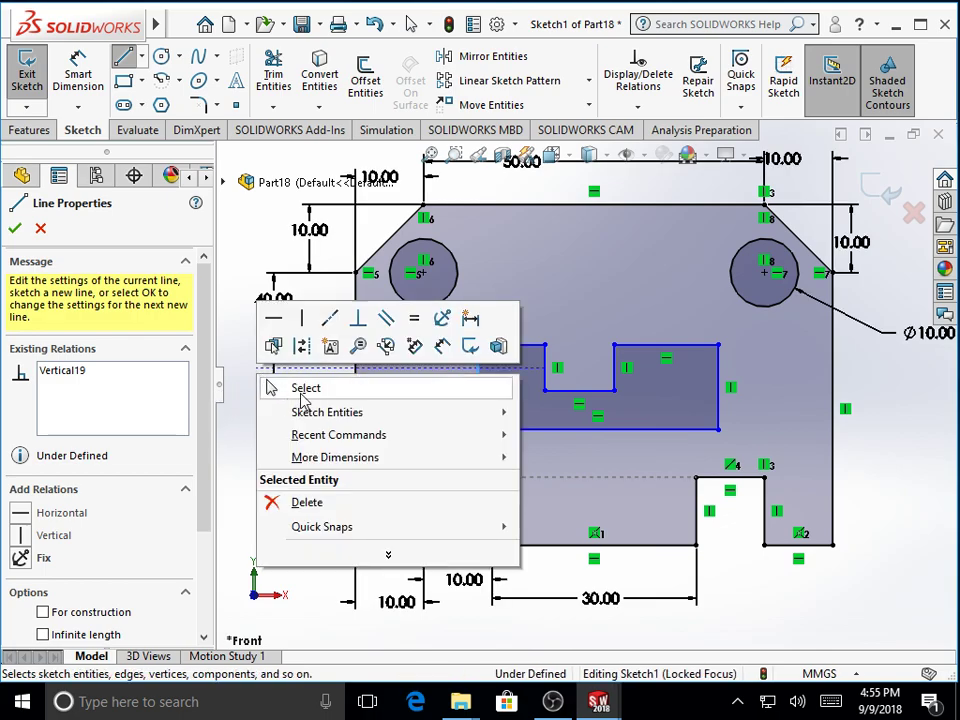
pyautogui.click(301, 395)
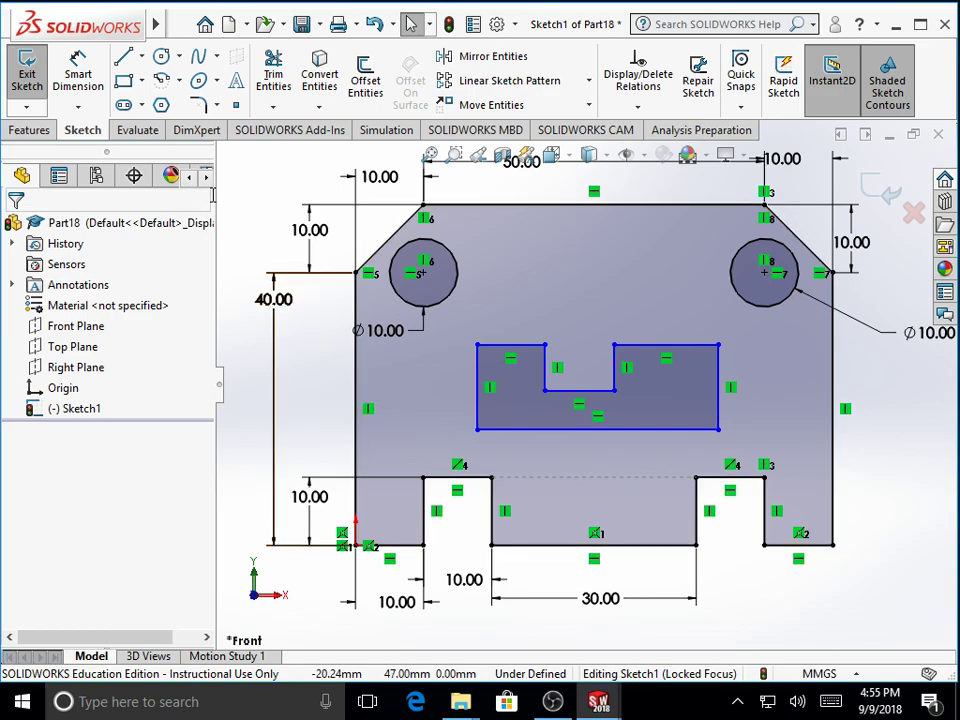
# Step: Dimension the U-shaped profile's upper-left edge and its notch width to 10 mm each
pyautogui.click(611, 428)
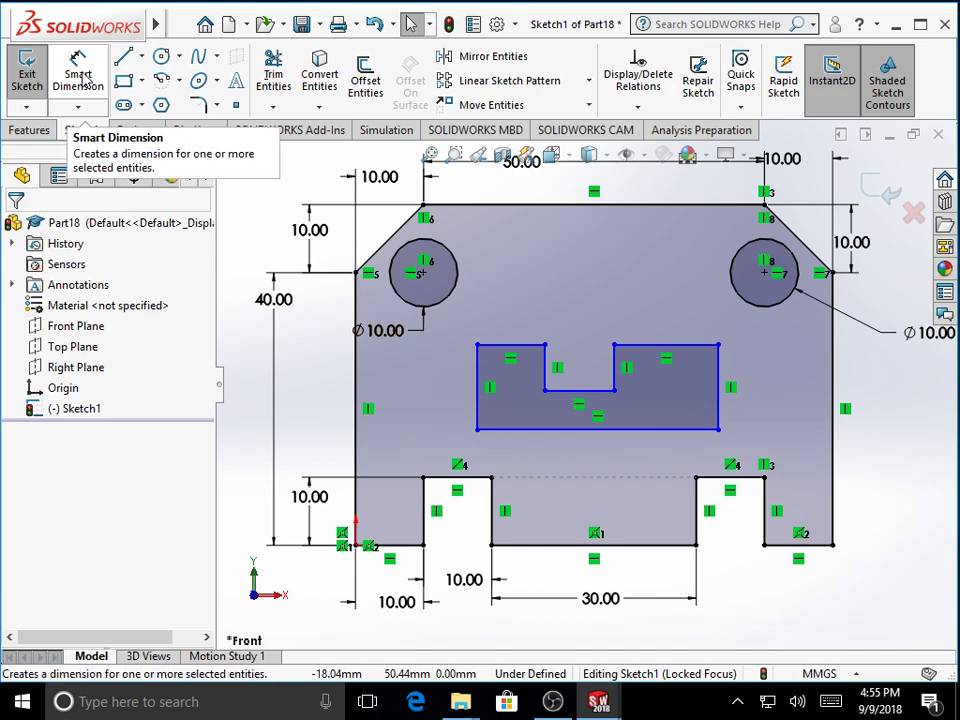
pyautogui.click(80, 78)
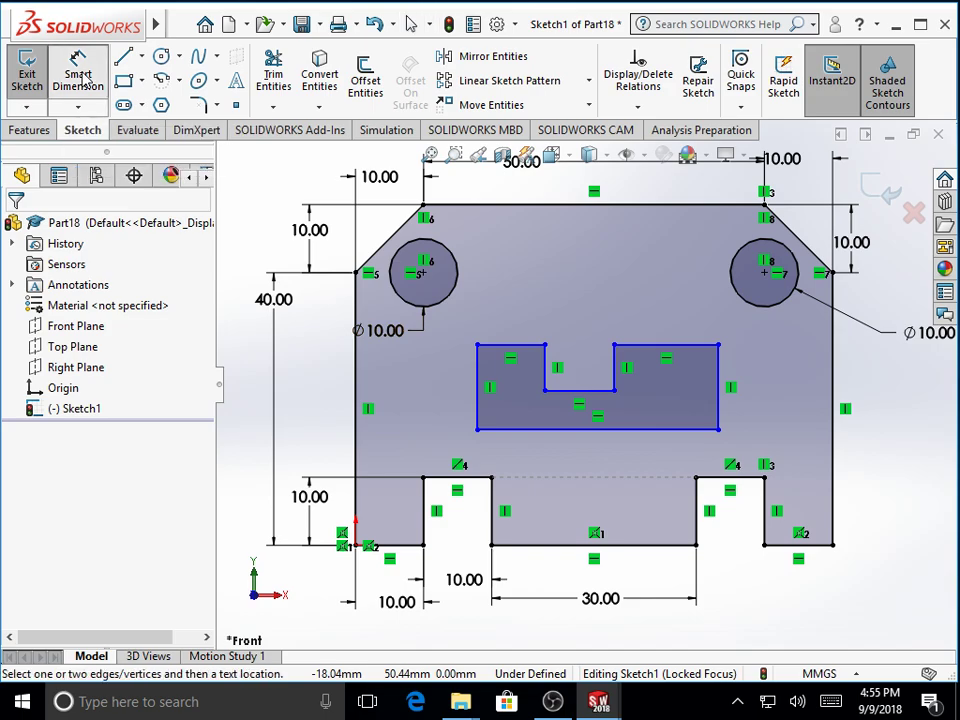
pyautogui.click(522, 347)
pyautogui.click(521, 308)
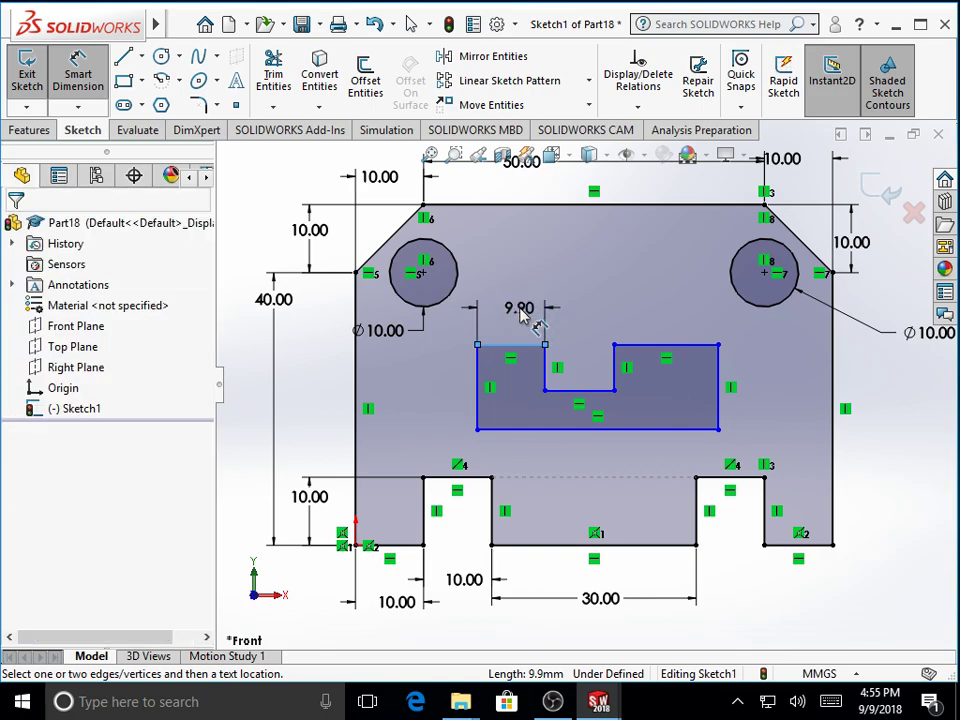
pyautogui.write('10')
pyautogui.press('Return')
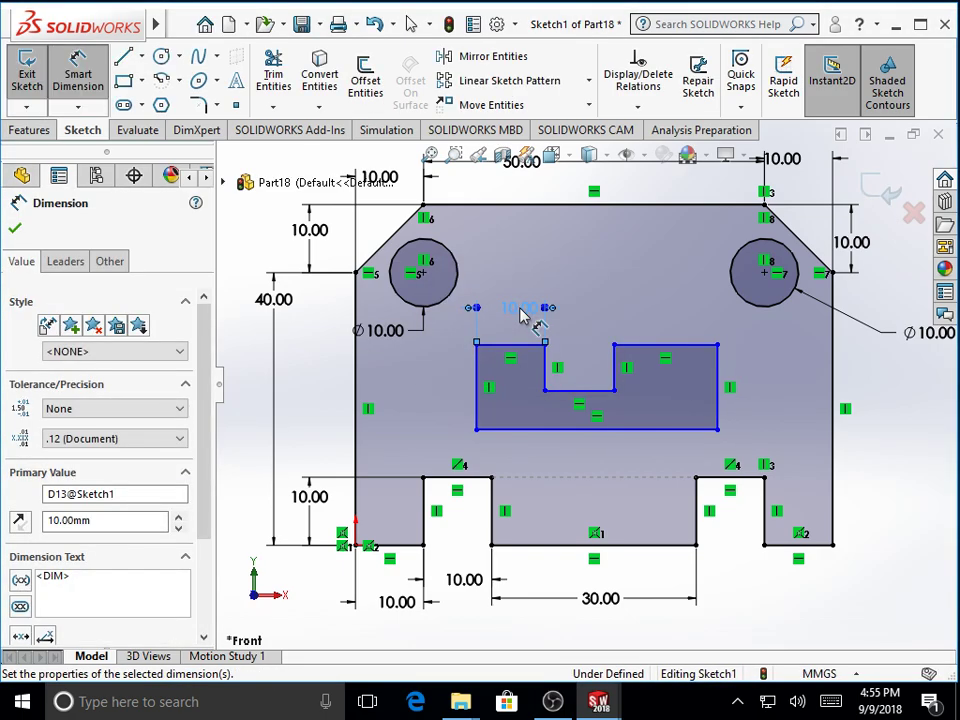
pyautogui.click(546, 385)
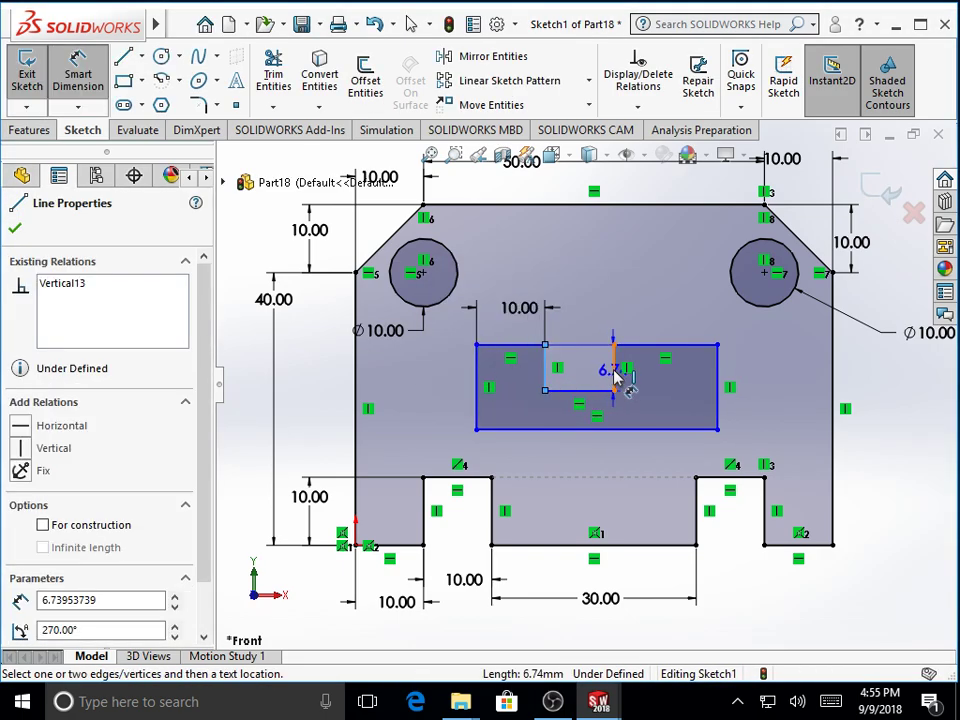
pyautogui.click(614, 368)
pyautogui.click(577, 330)
pyautogui.write('10')
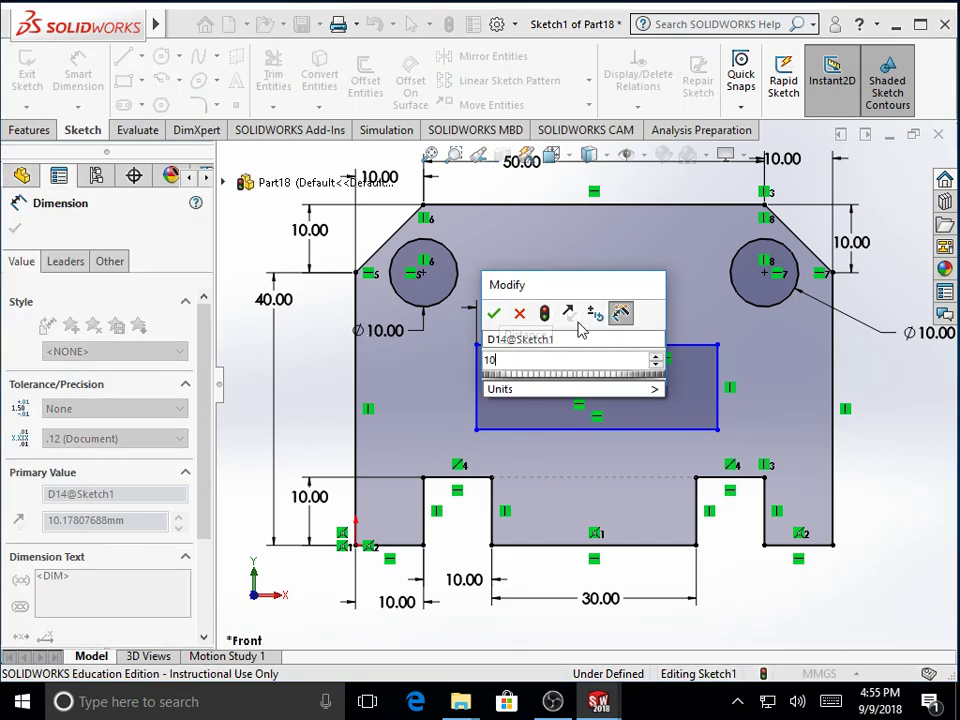
pyautogui.press('Return')
# Step: Dimension the U-shaped profile's upper-right edge to 10 mm and the notch's right side to 5 mm
pyautogui.click(683, 347)
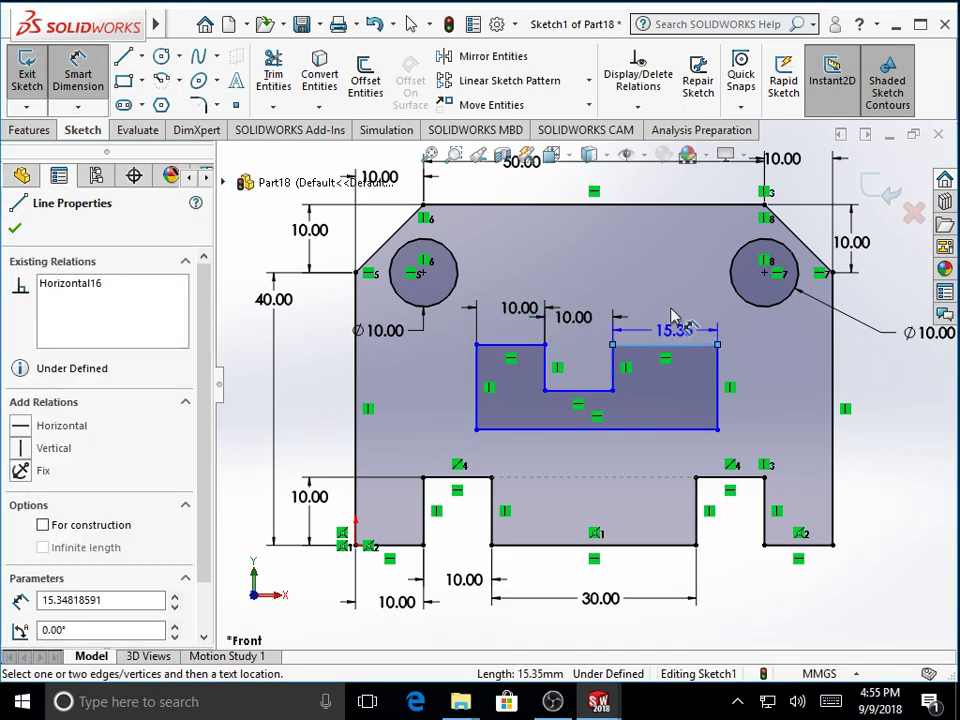
pyautogui.click(668, 286)
pyautogui.write('10')
pyautogui.press('Return')
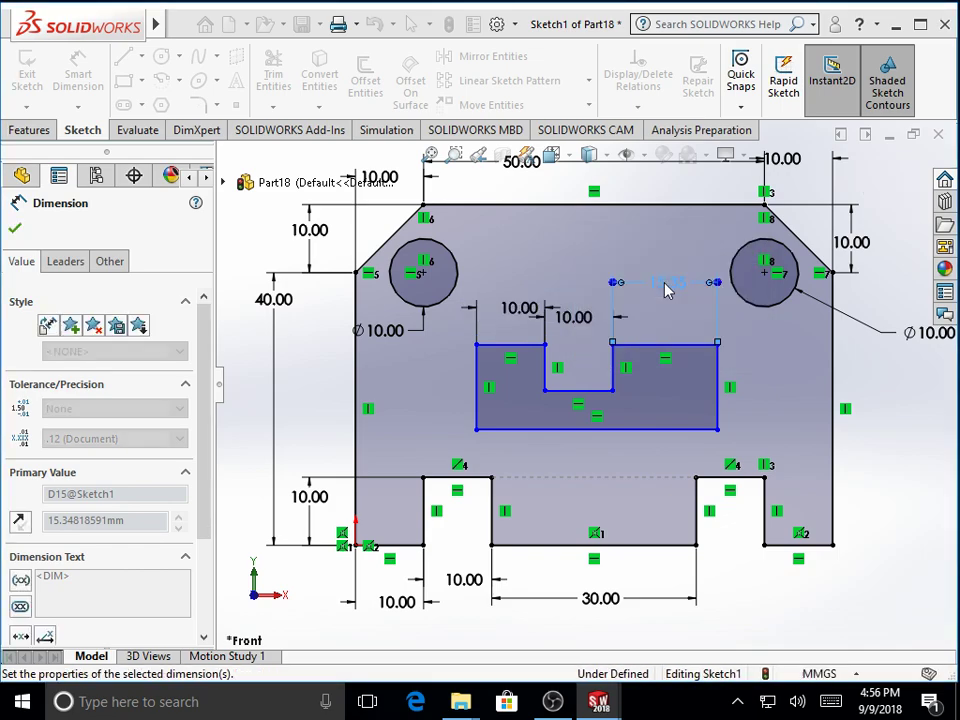
pyautogui.click(613, 378)
pyautogui.click(716, 377)
pyautogui.write('5')
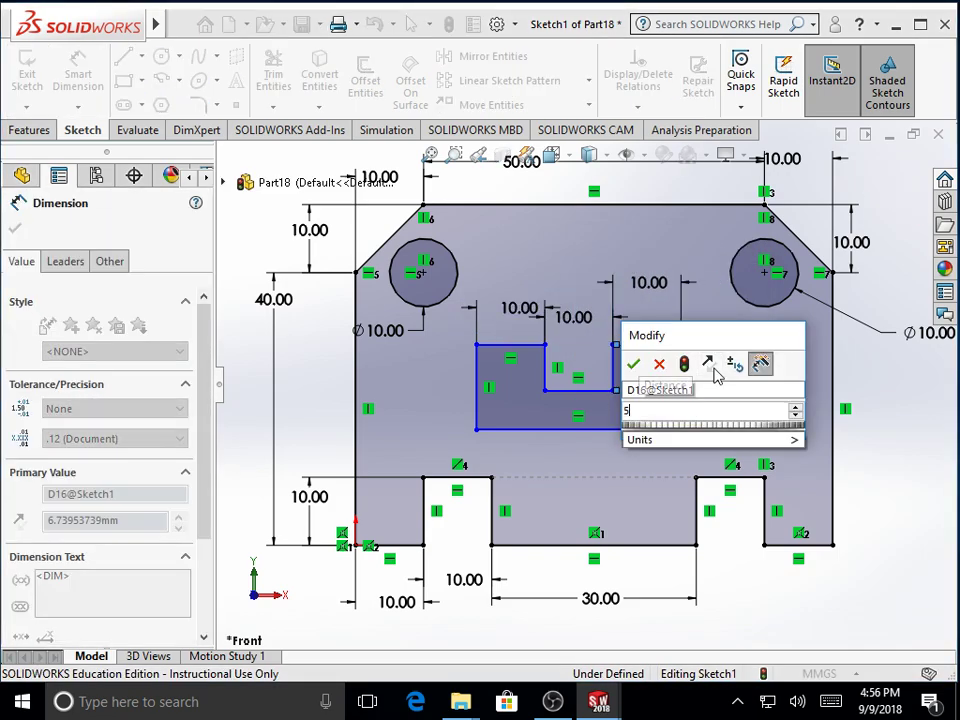
pyautogui.press('Return')
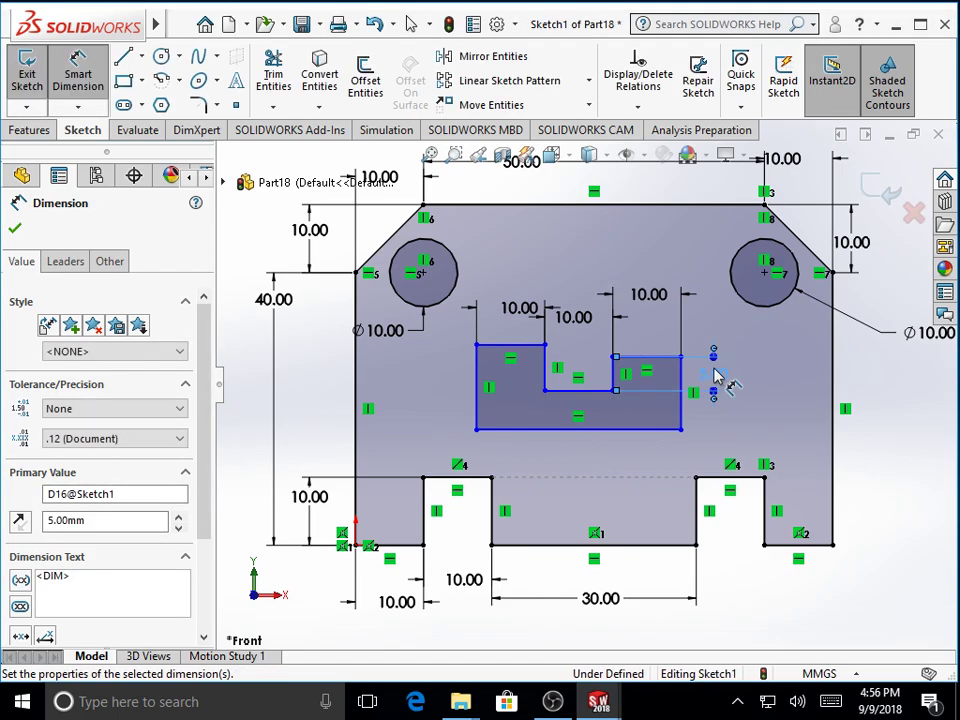
# Step: Dimension the height between the U-shaped profile's upper-right edge and bottom edge to 10 mm
pyautogui.click(662, 358)
pyautogui.click(657, 428)
pyautogui.click(750, 384)
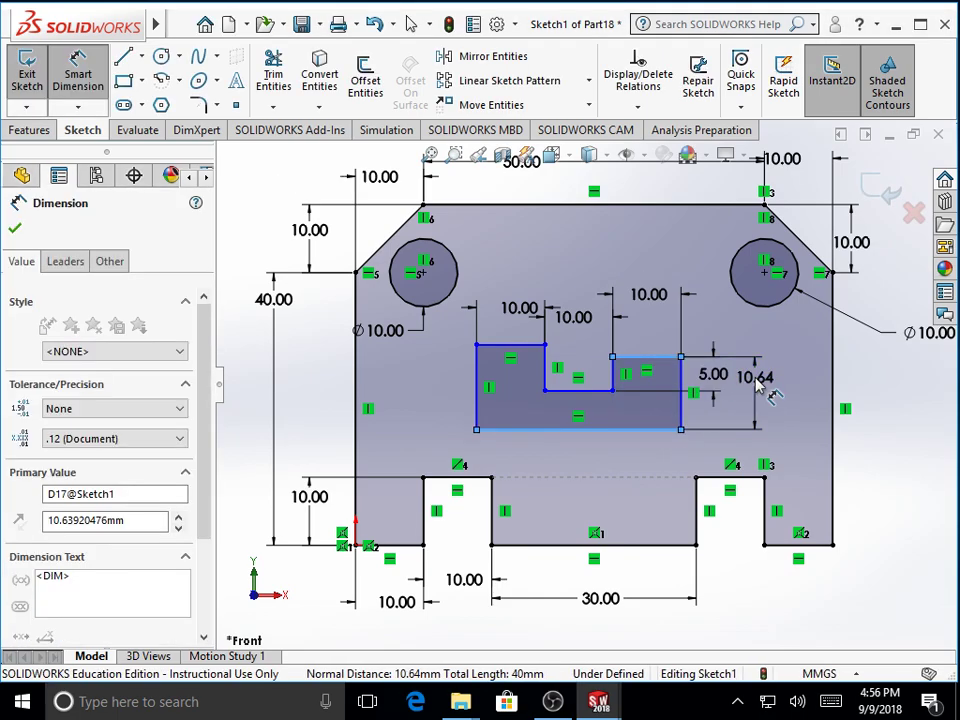
pyautogui.write('10')
pyautogui.press('Return')
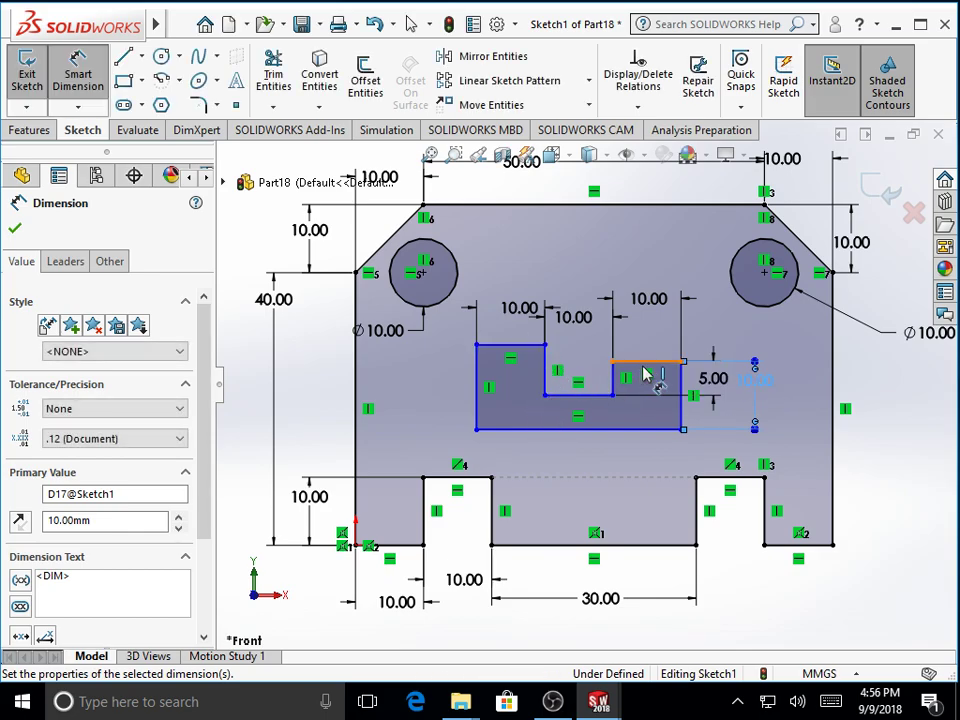
pyautogui.press('Escape')
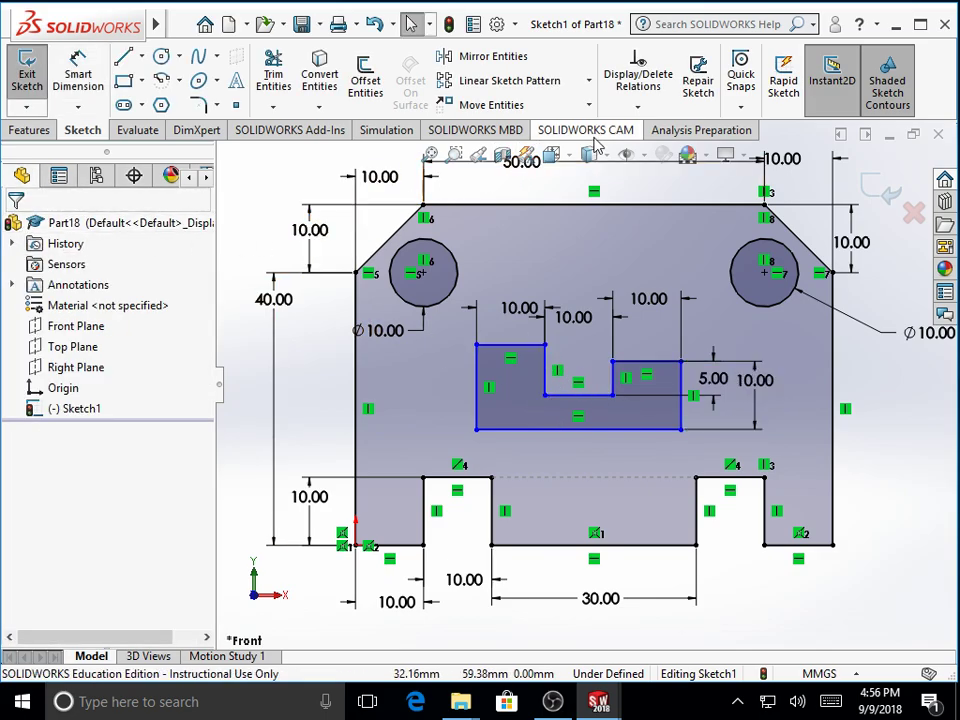
# Step: Add a Collinear relation between the two upper edges of the U-shaped profile
pyautogui.click(637, 107)
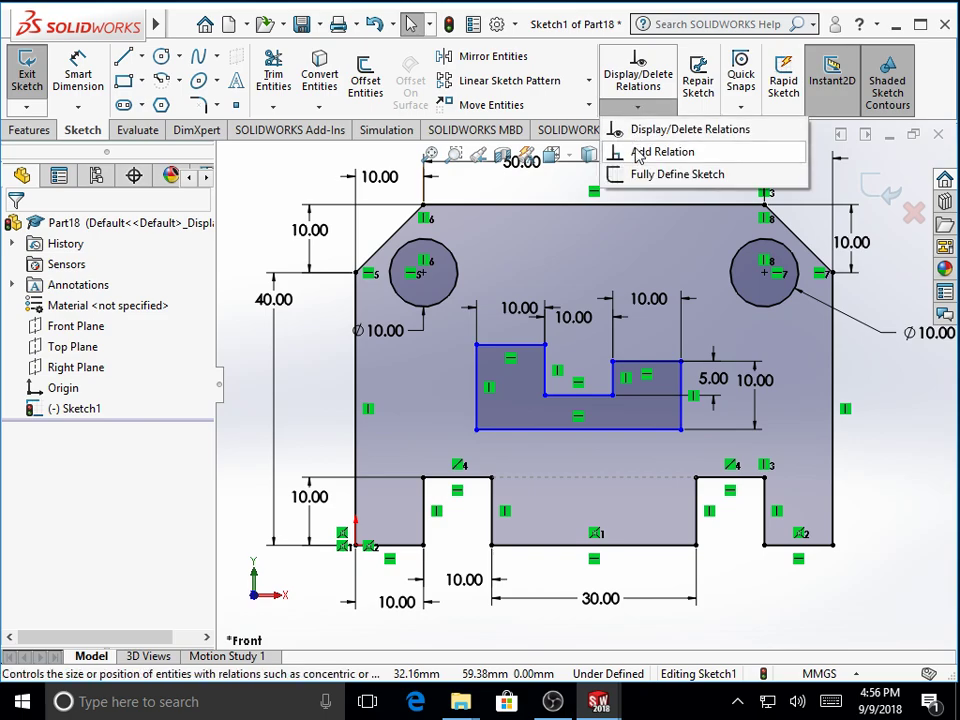
pyautogui.click(662, 152)
pyautogui.click(637, 363)
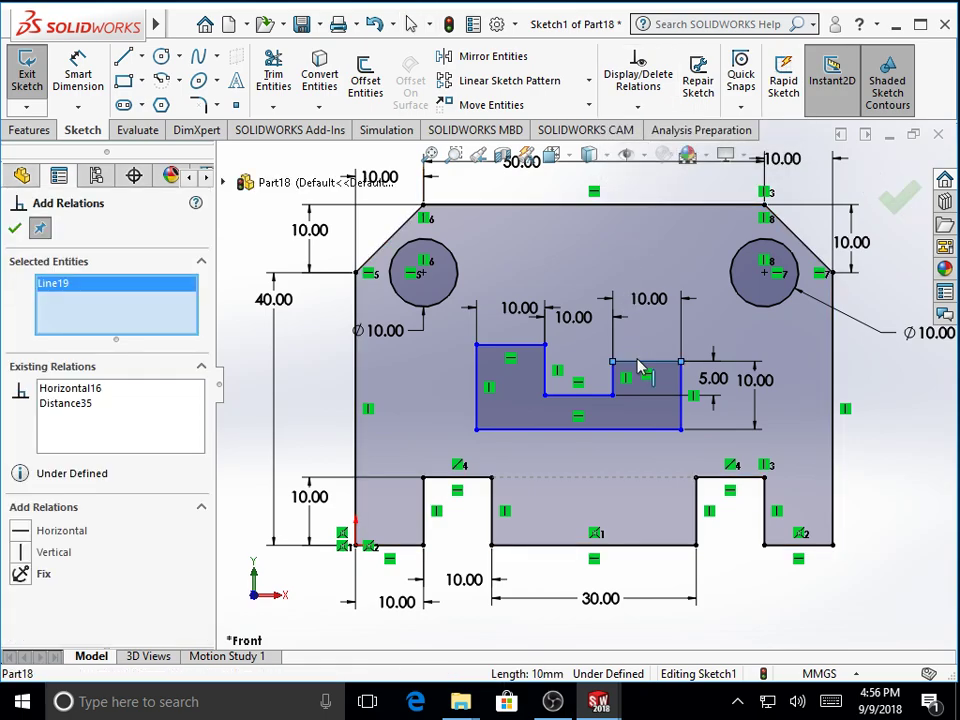
pyautogui.click(532, 347)
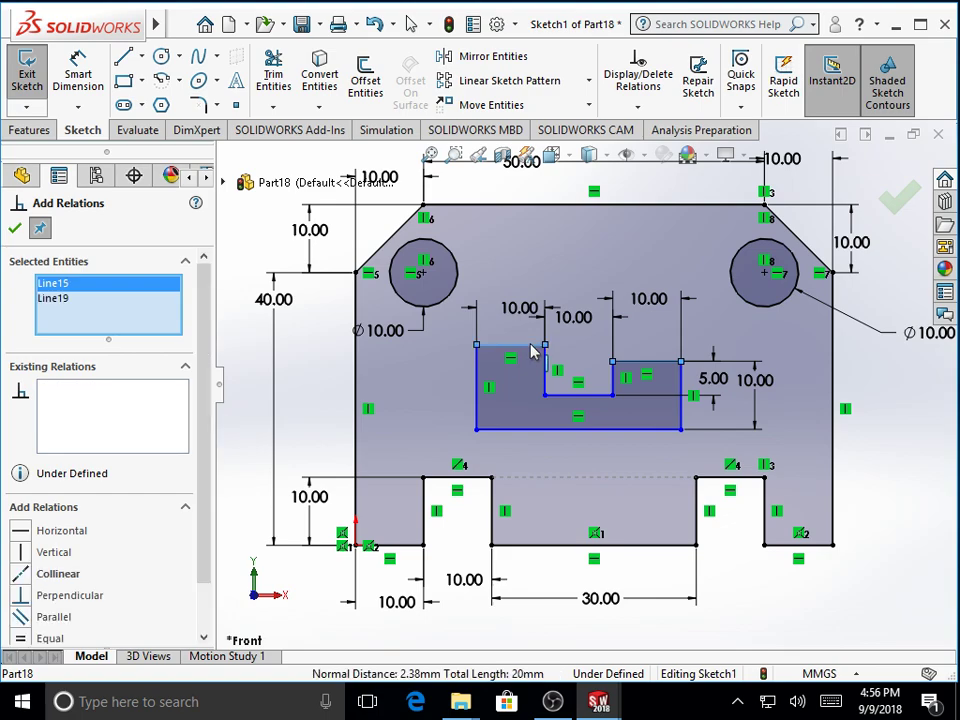
pyautogui.click(45, 574)
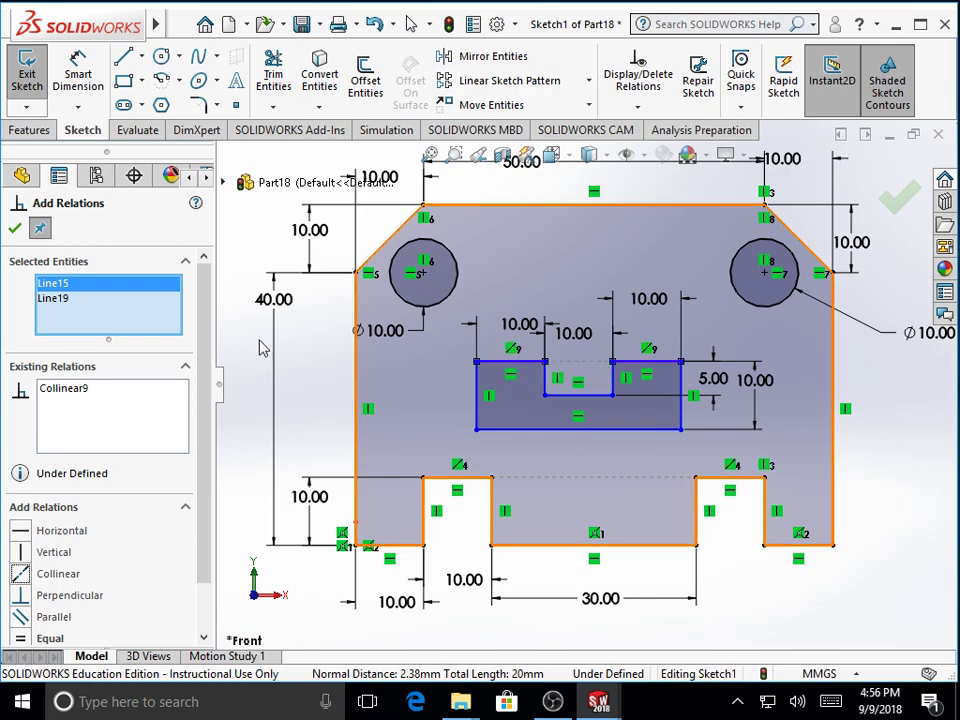
pyautogui.click(15, 229)
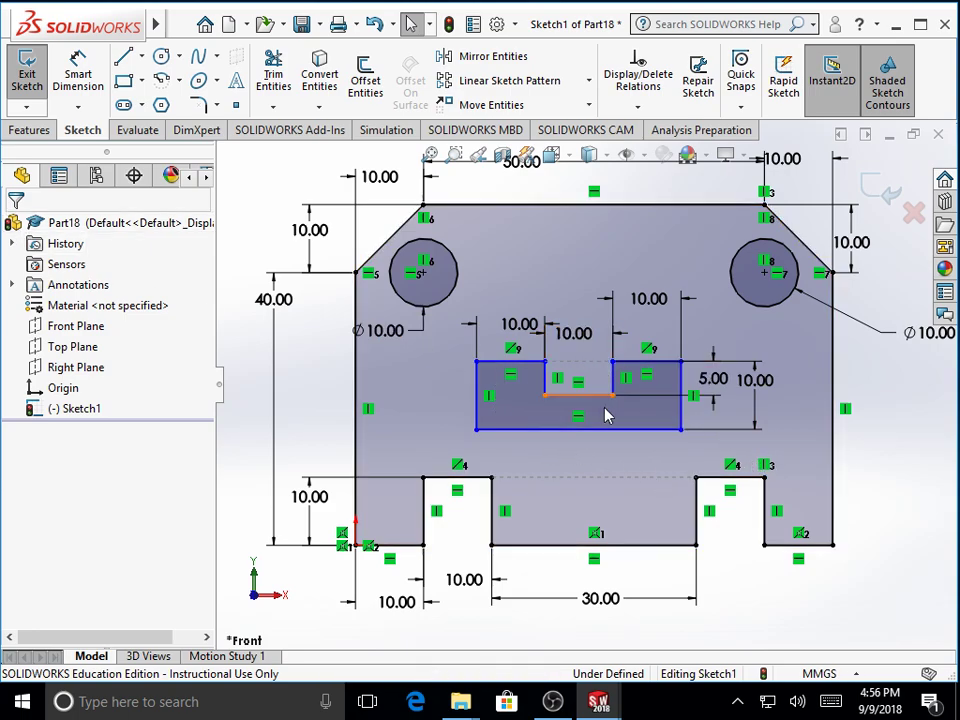
# Step: Shift the U-shaped profile slightly within the block to test its remaining freedom of movement
pyautogui.moveTo(480, 415)
pyautogui.mouseDown()
pyautogui.moveTo(484, 399)
pyautogui.moveTo(540, 386)
pyautogui.moveTo(461, 364)
pyautogui.moveTo(497, 375)
pyautogui.moveTo(467, 392)
pyautogui.moveTo(457, 385)
pyautogui.moveTo(510, 399)
pyautogui.moveTo(480, 395)
pyautogui.mouseUp()
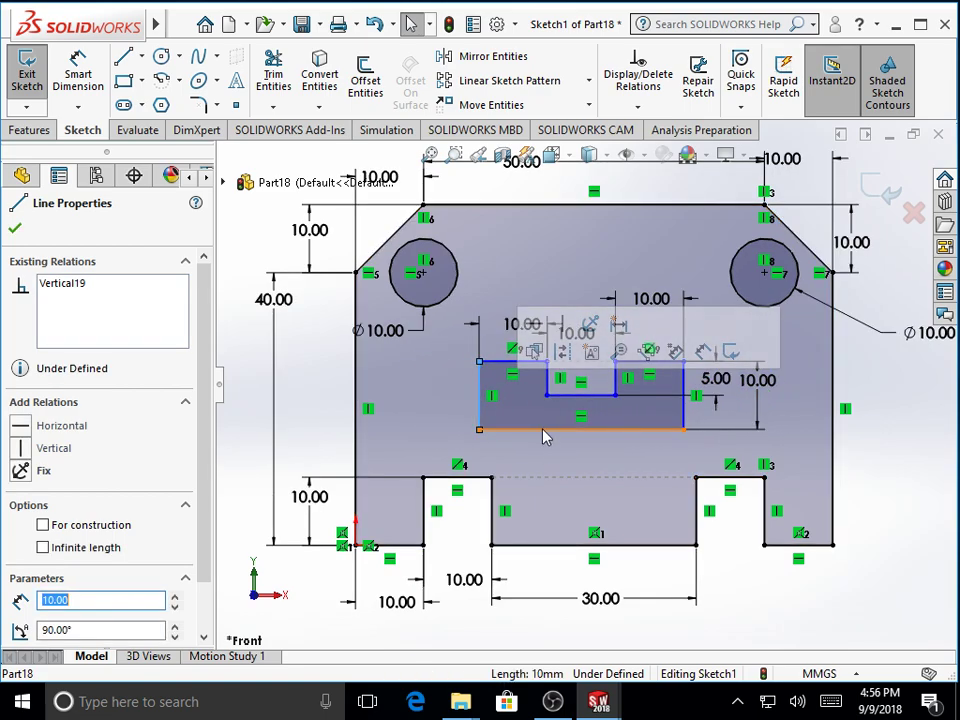
pyautogui.moveTo(546, 432); pyautogui.dragTo(578, 428)
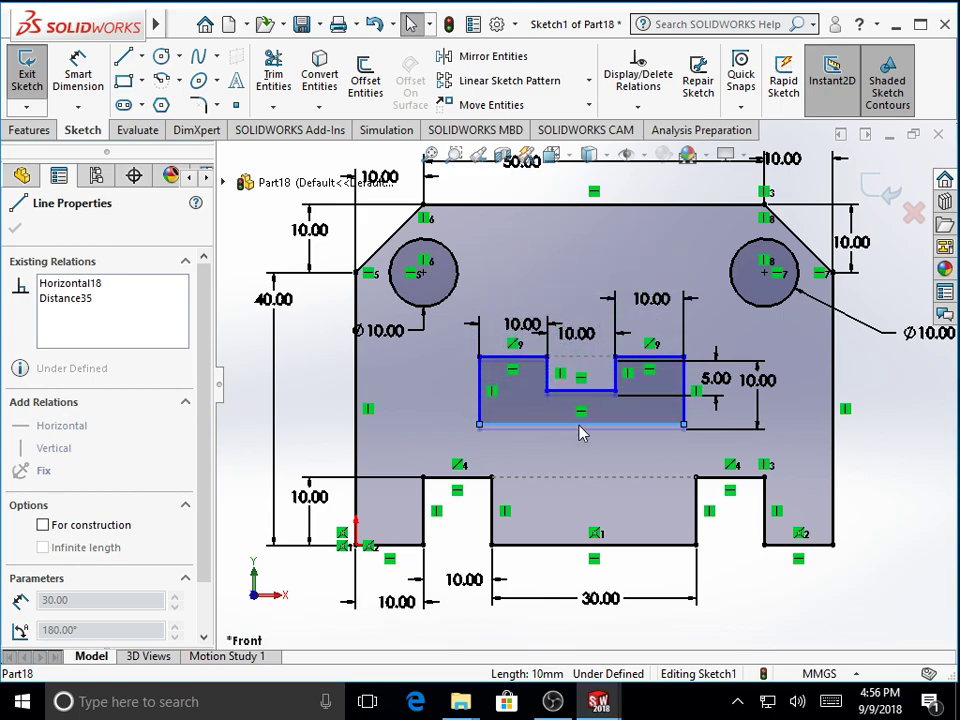
pyautogui.click(850, 446)
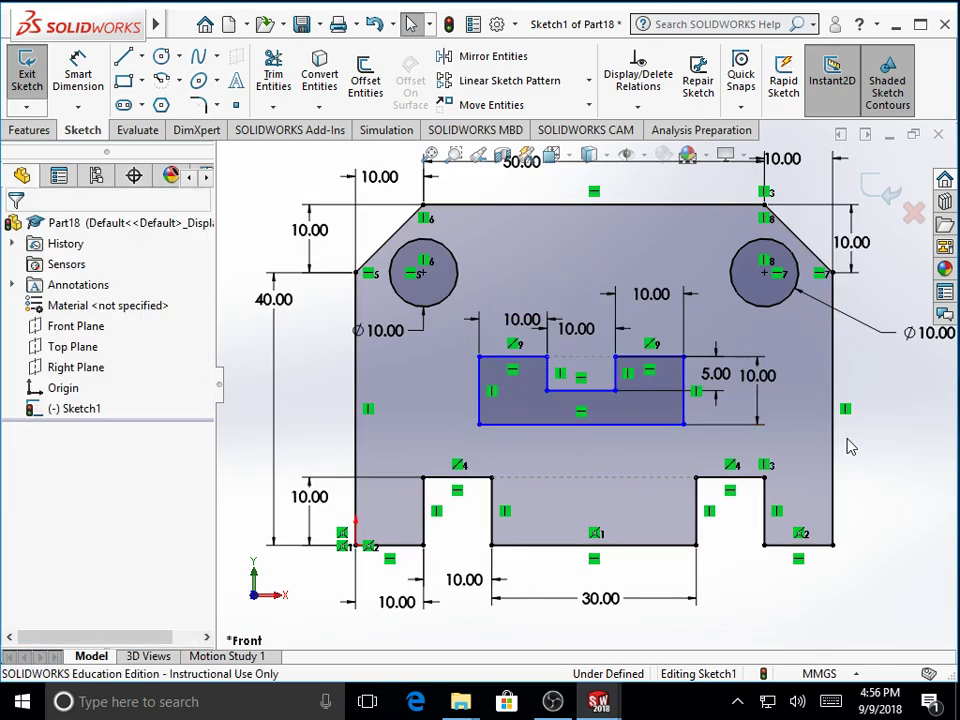
# Step: Dimension the height from the block's bottom edge to the U-shaped profile's bottom edge to 15 mm
pyautogui.click(77, 68)
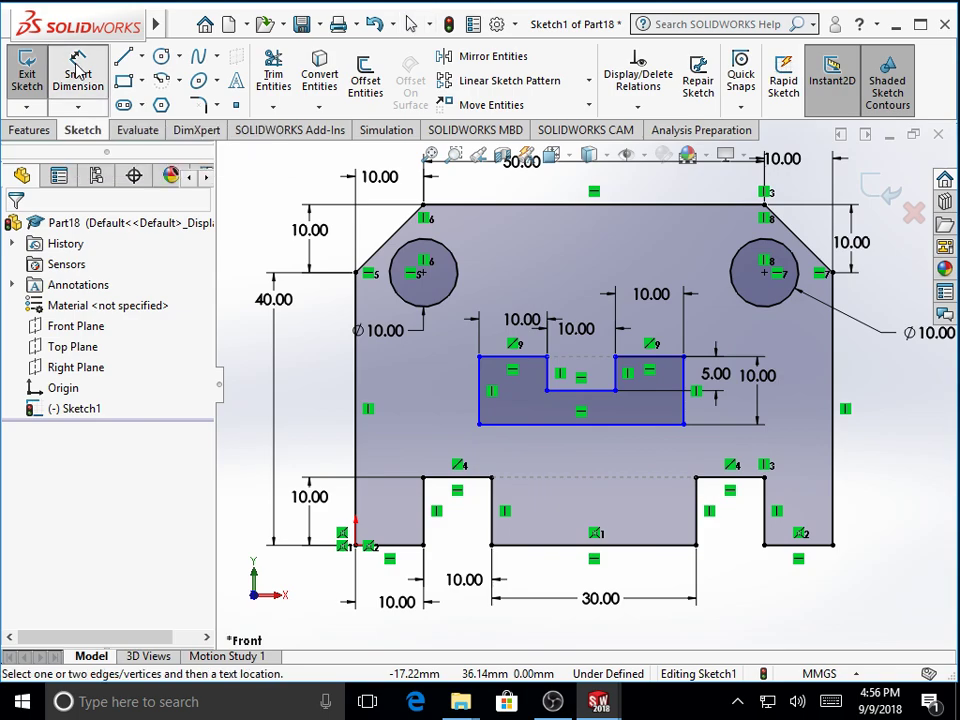
pyautogui.click(645, 427)
pyautogui.click(643, 546)
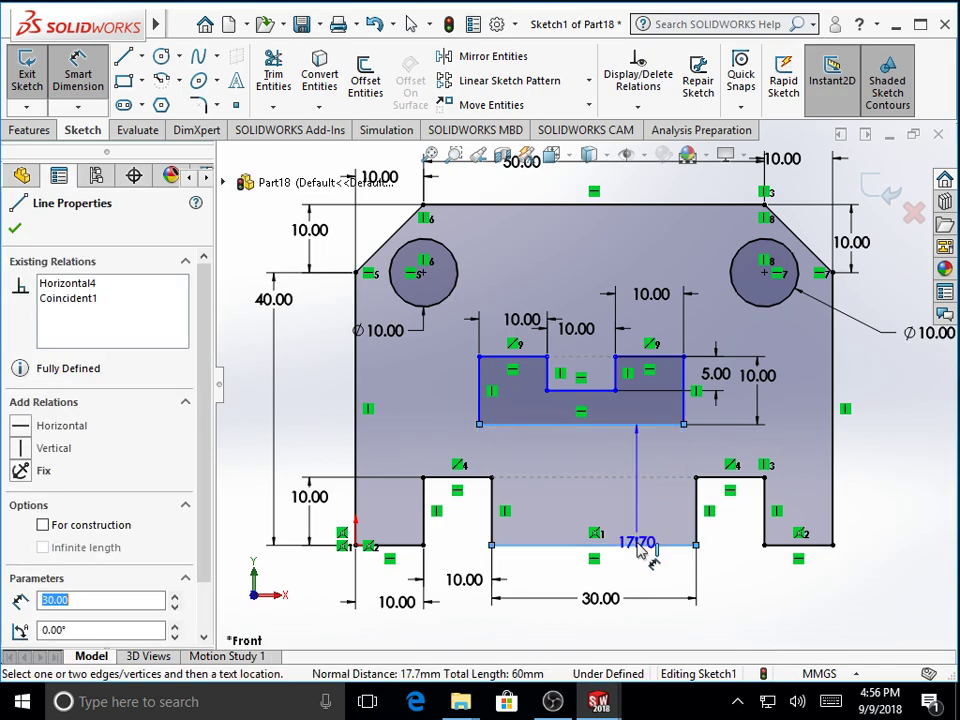
pyautogui.click(888, 500)
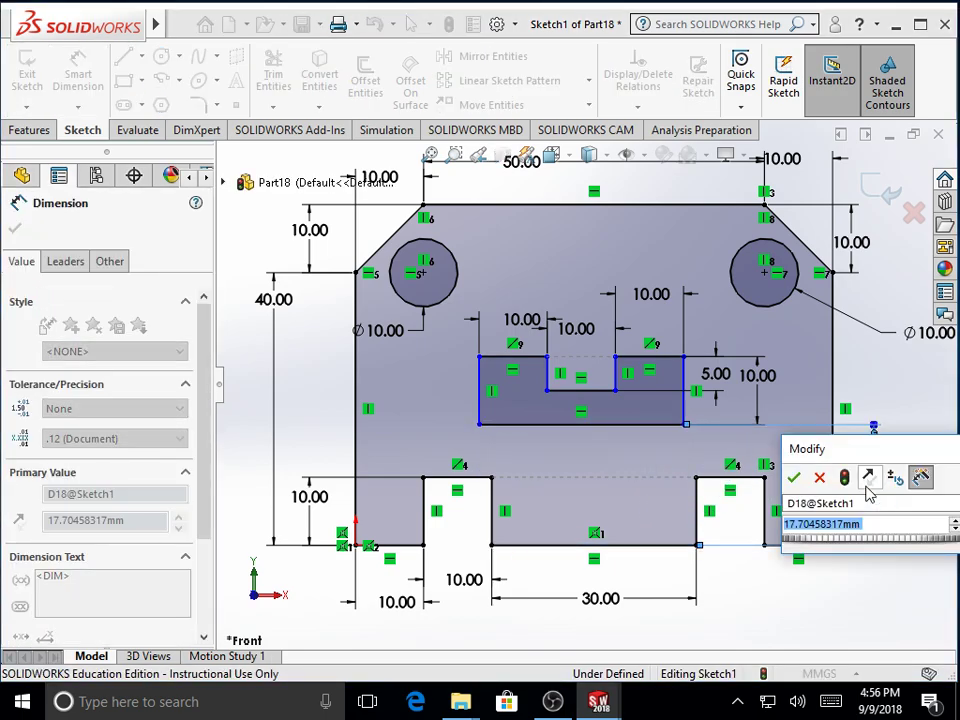
pyautogui.write('15')
pyautogui.press('Return')
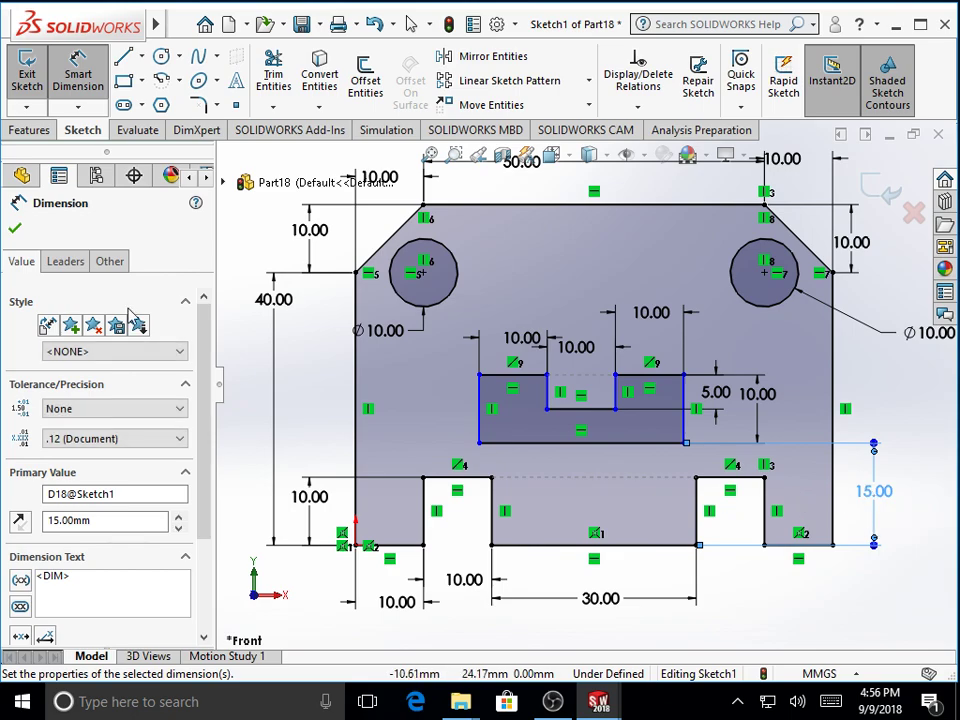
pyautogui.click(17, 230)
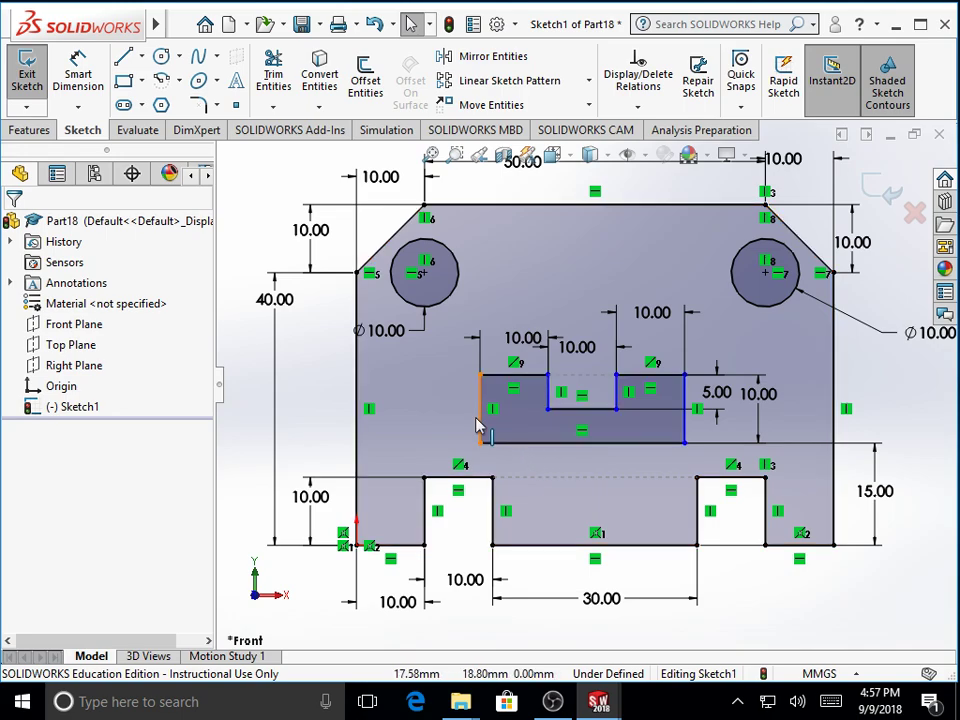
pyautogui.moveTo(480, 420)
pyautogui.mouseDown()
pyautogui.moveTo(454, 429)
pyautogui.moveTo(435, 422)
pyautogui.moveTo(535, 430)
pyautogui.moveTo(482, 440)
pyautogui.mouseUp()
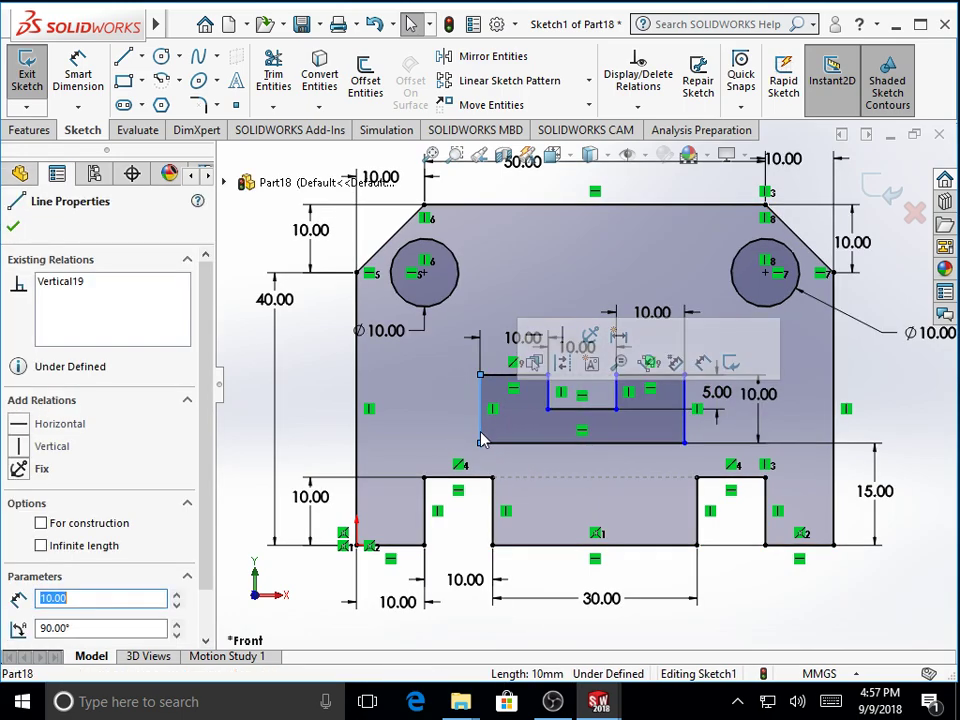
pyautogui.click(296, 436)
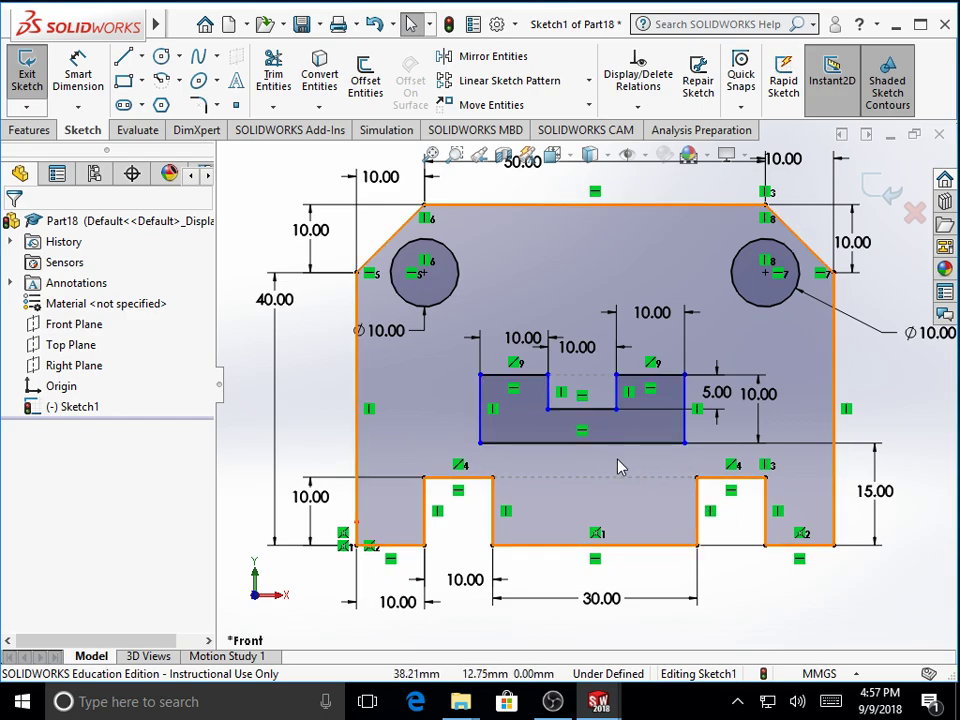
# Step: Sketch a vertical centerline about 54 mm long near the block's middle, extending past its top and bottom edges
pyautogui.click(141, 56)
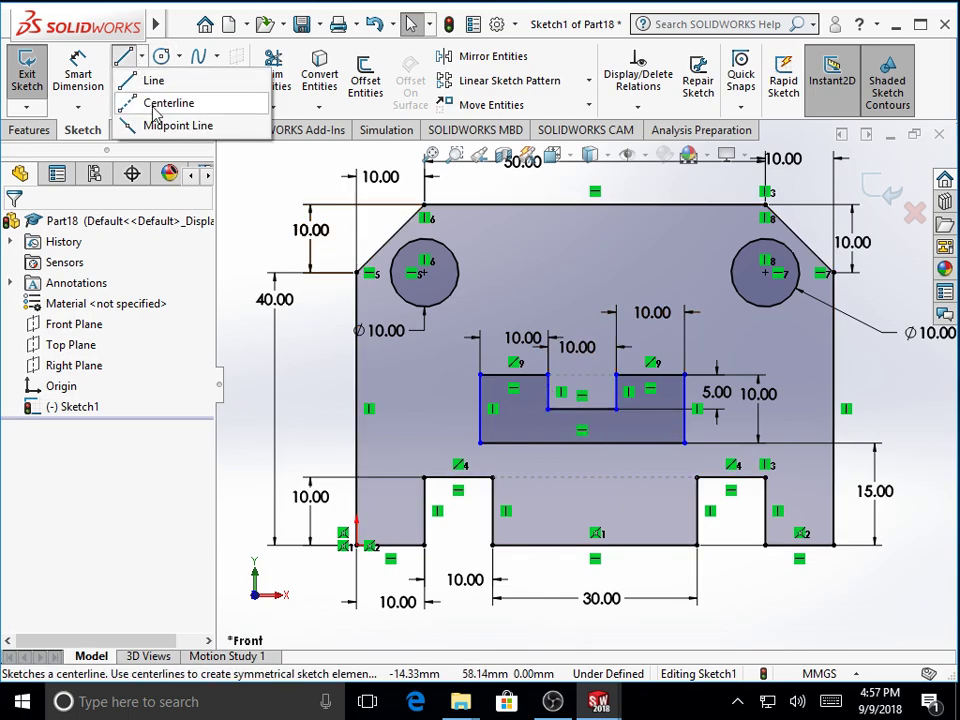
pyautogui.click(155, 102)
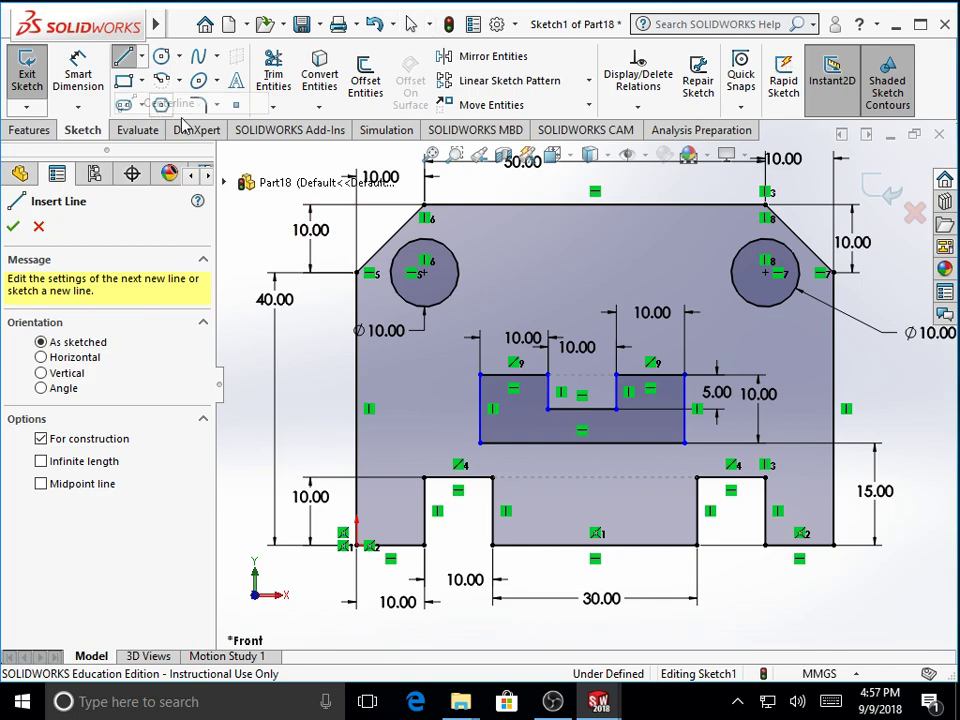
pyautogui.click(570, 191)
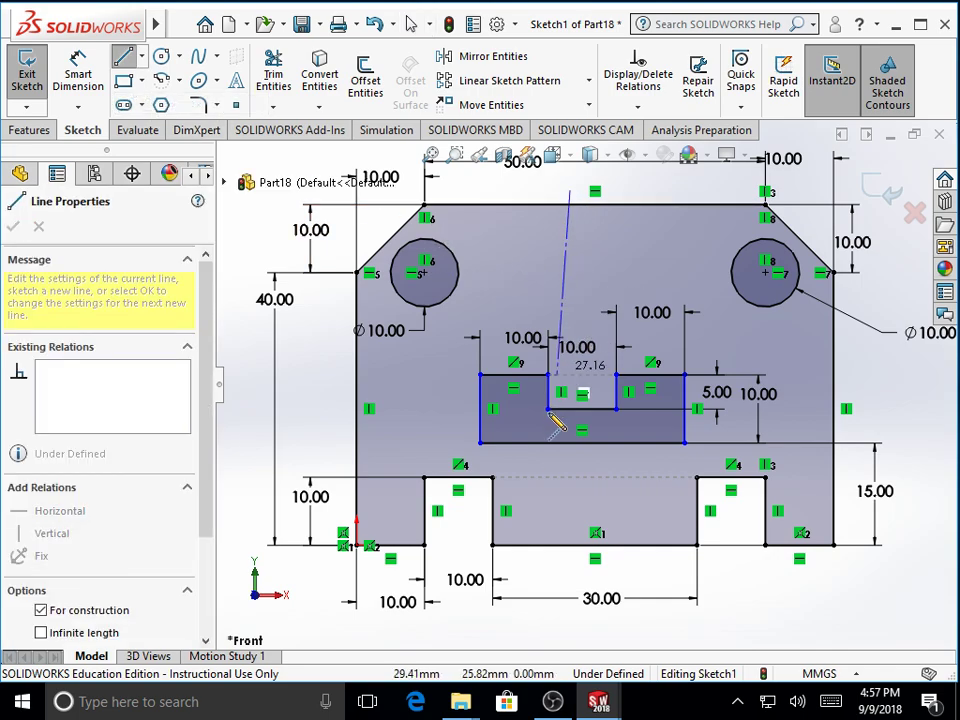
pyautogui.click(571, 561)
pyautogui.rightClick(730, 598)
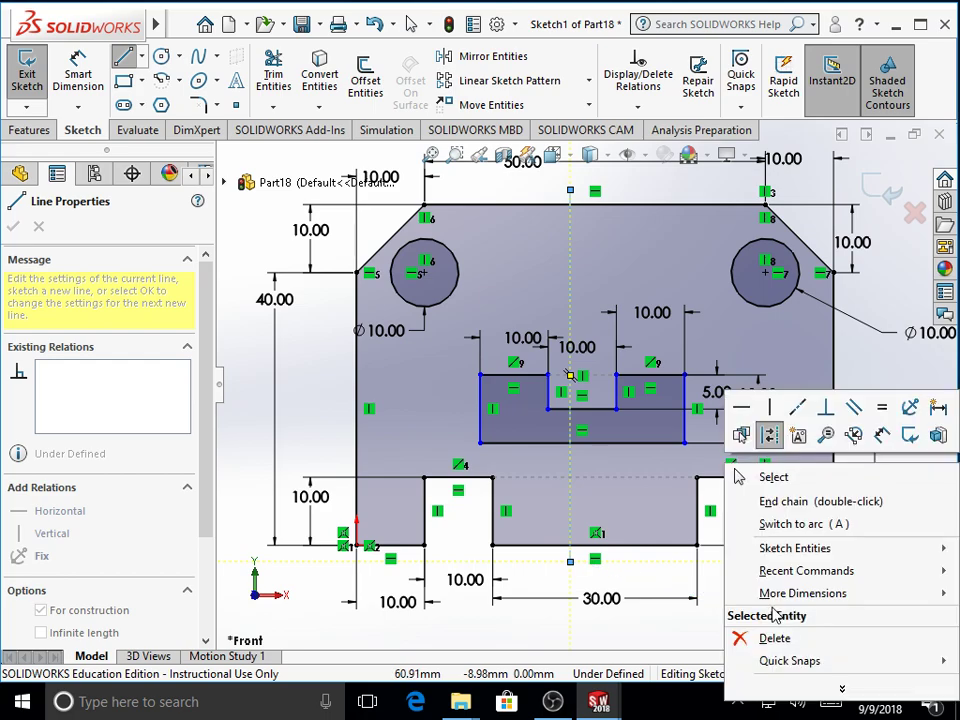
pyautogui.click(788, 478)
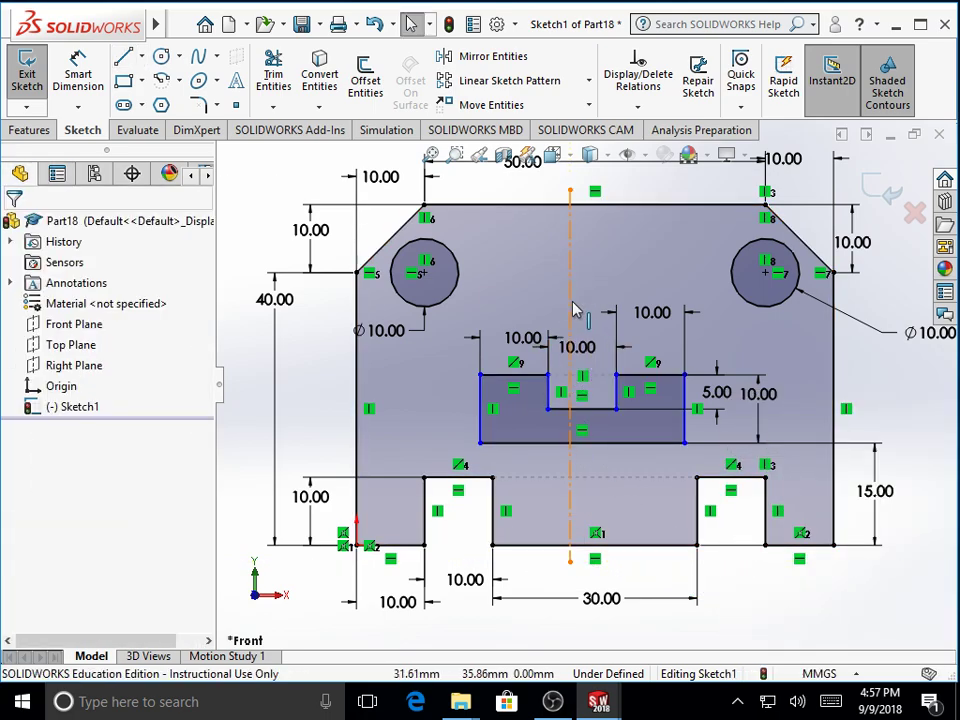
# Step: Add a Symmetric relation between the block's left and right outer edges and the vertical centerline
pyautogui.click(640, 105)
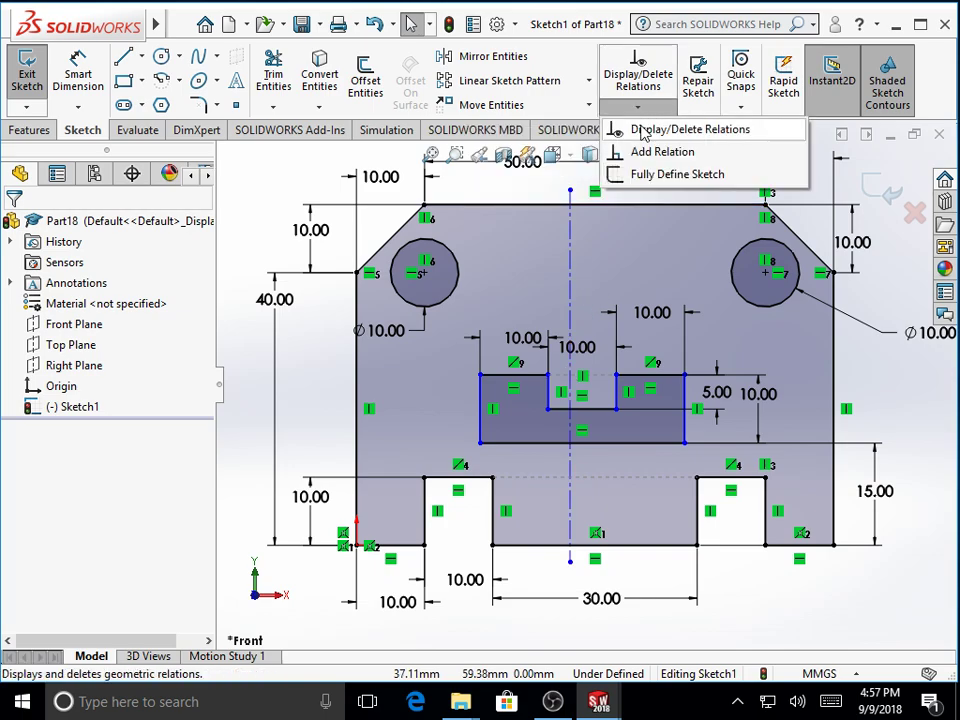
pyautogui.click(655, 153)
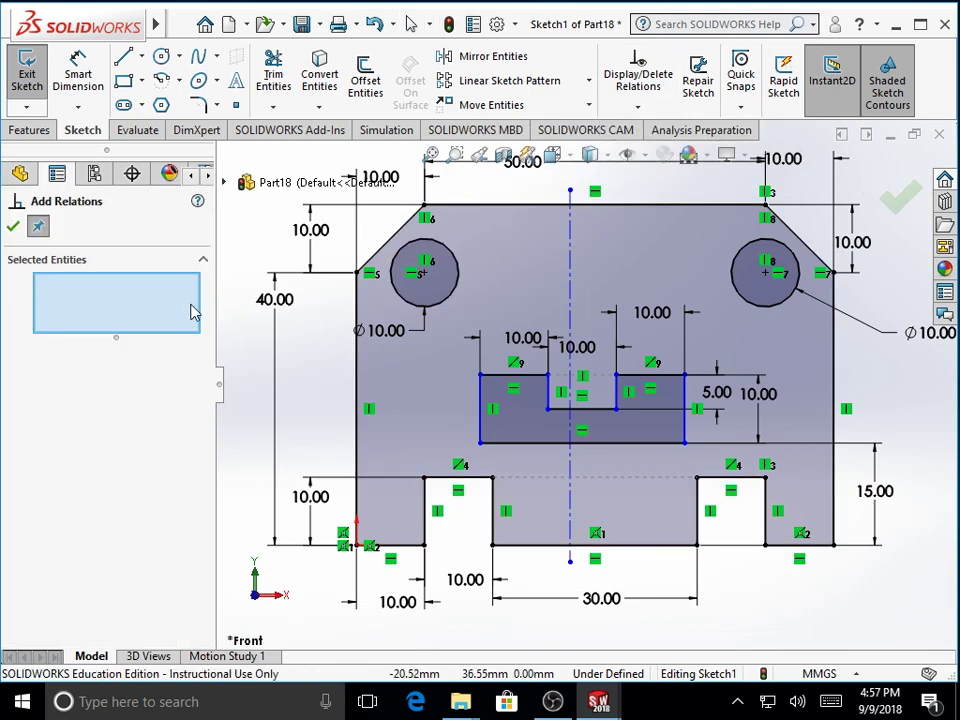
pyautogui.click(572, 270)
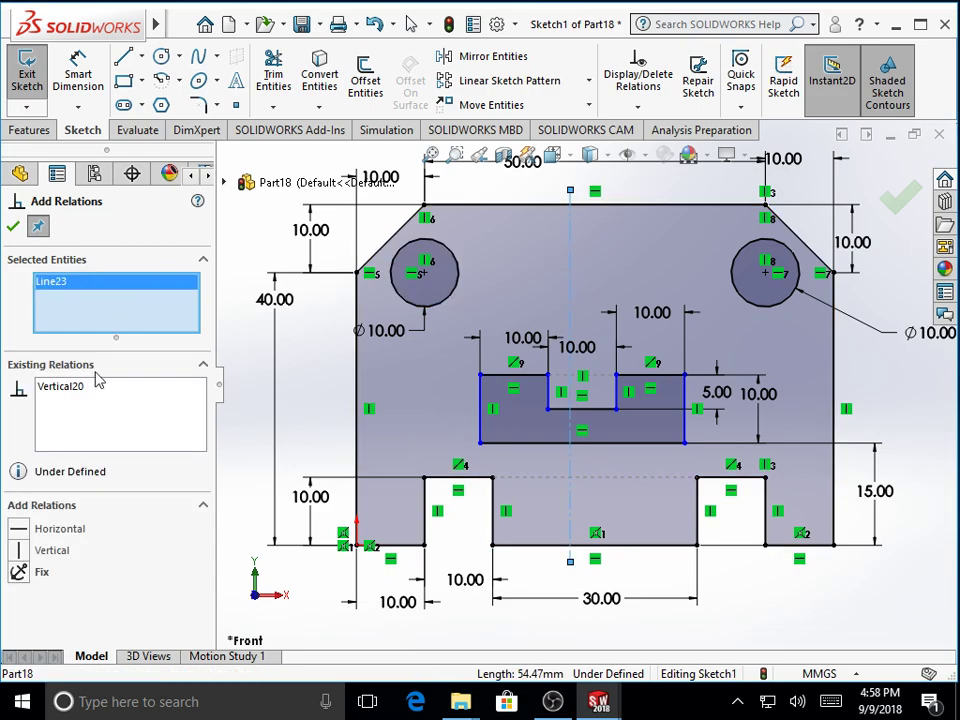
pyautogui.click(357, 383)
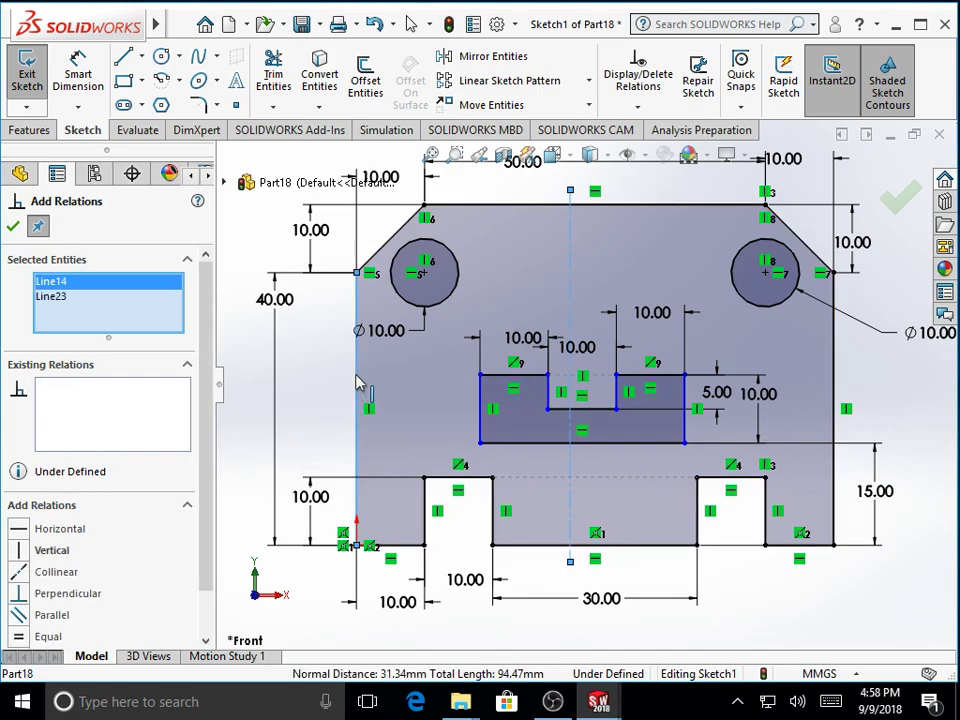
pyautogui.click(835, 365)
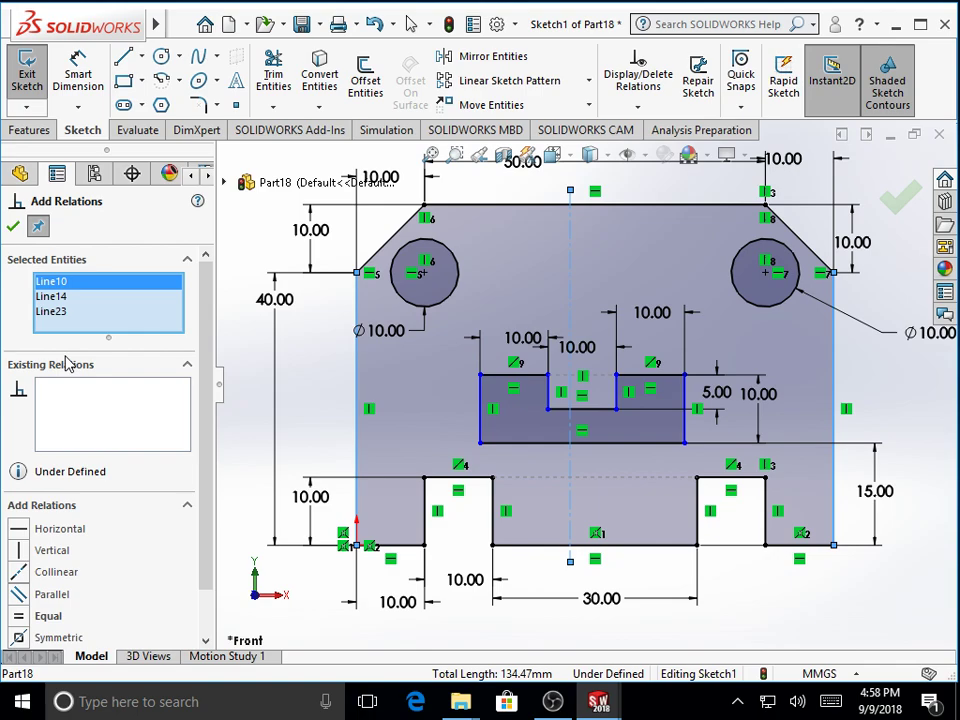
pyautogui.scroll(-2, 117, 527)
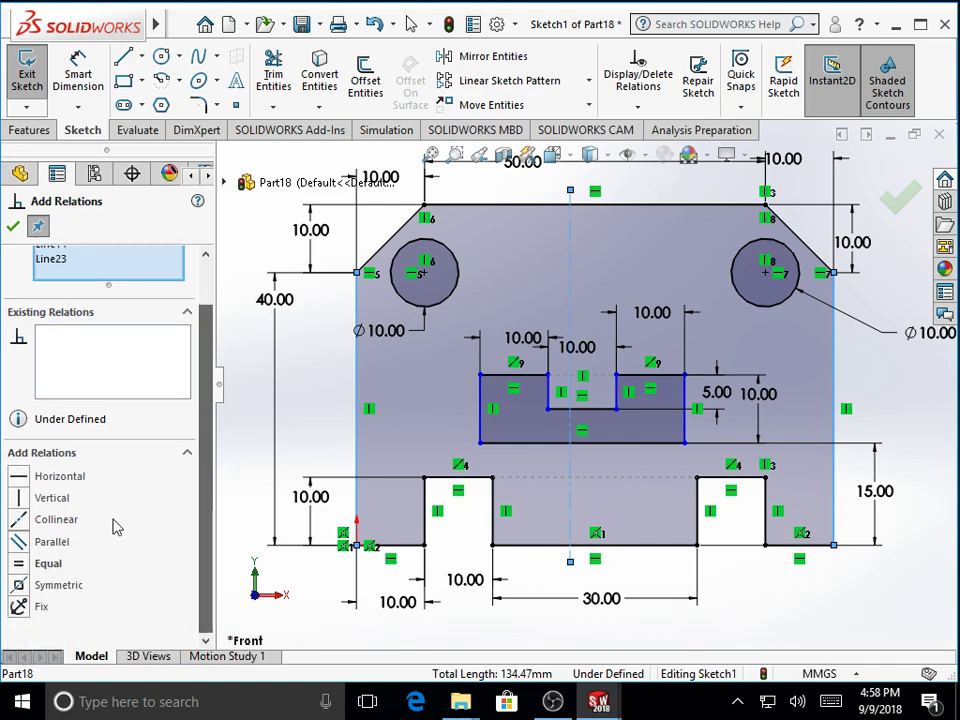
pyautogui.click(55, 585)
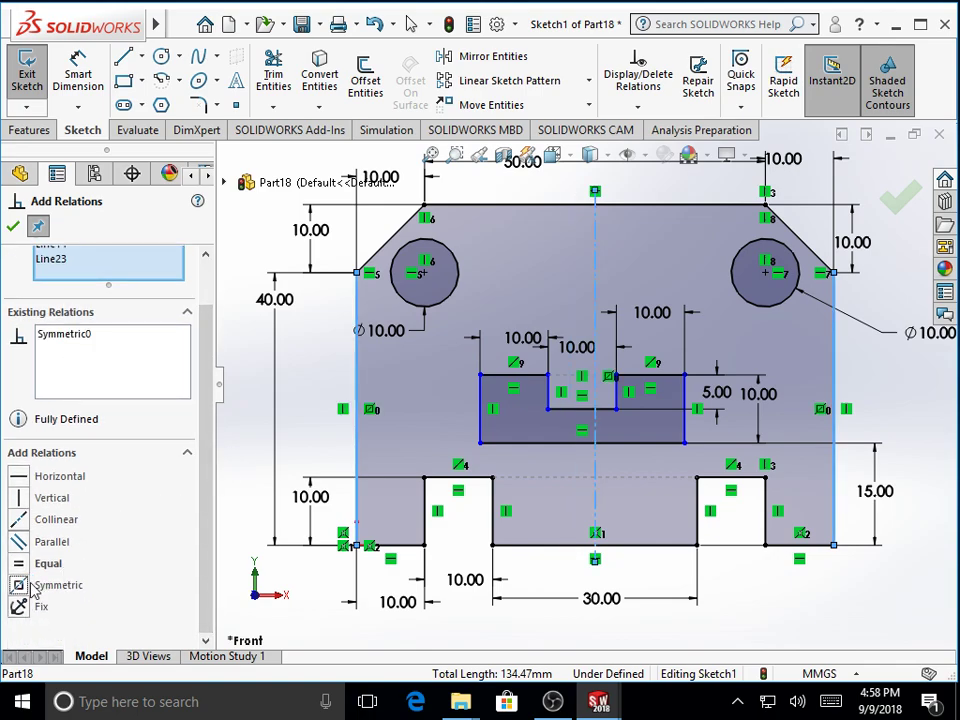
pyautogui.click(13, 226)
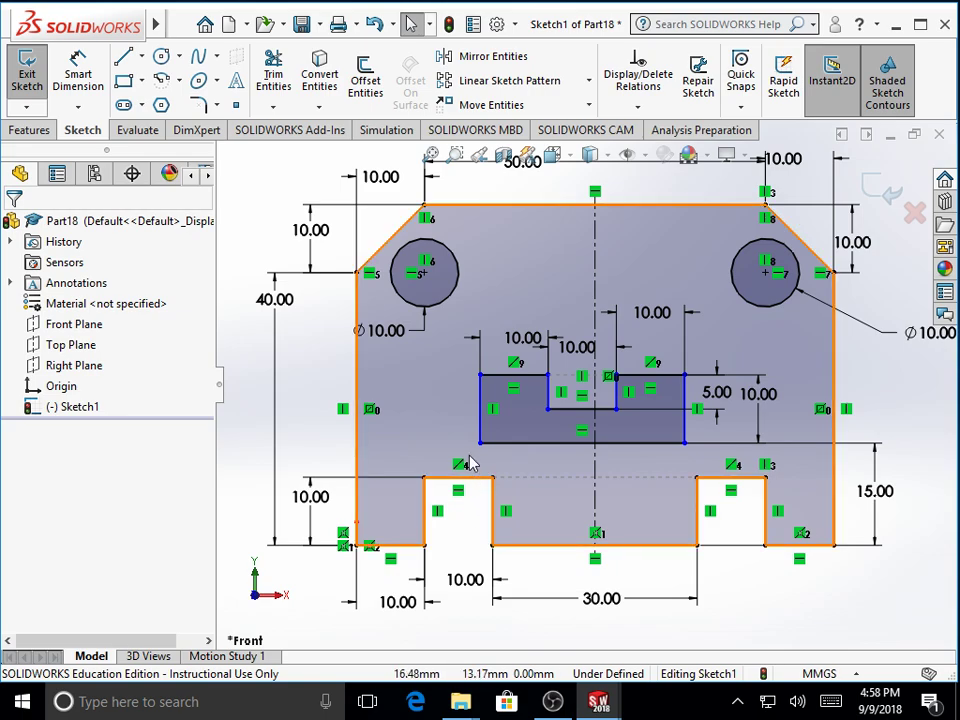
# Step: Add a Symmetric relation between the U-shaped profile's outer left and right edges about the centerline
pyautogui.click(637, 106)
pyautogui.click(637, 152)
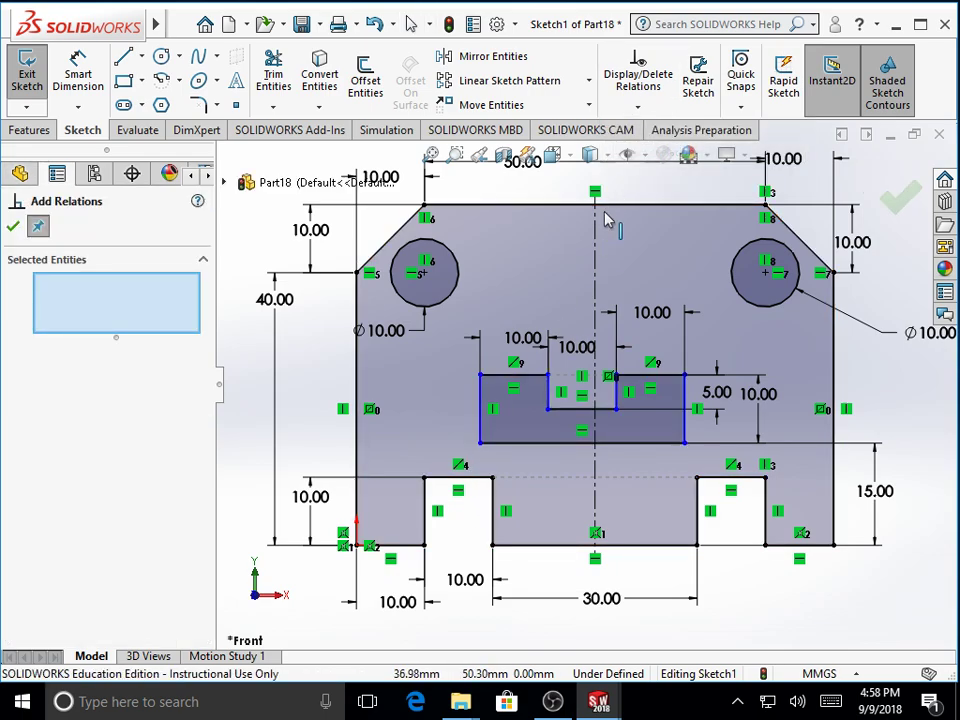
pyautogui.click(480, 428)
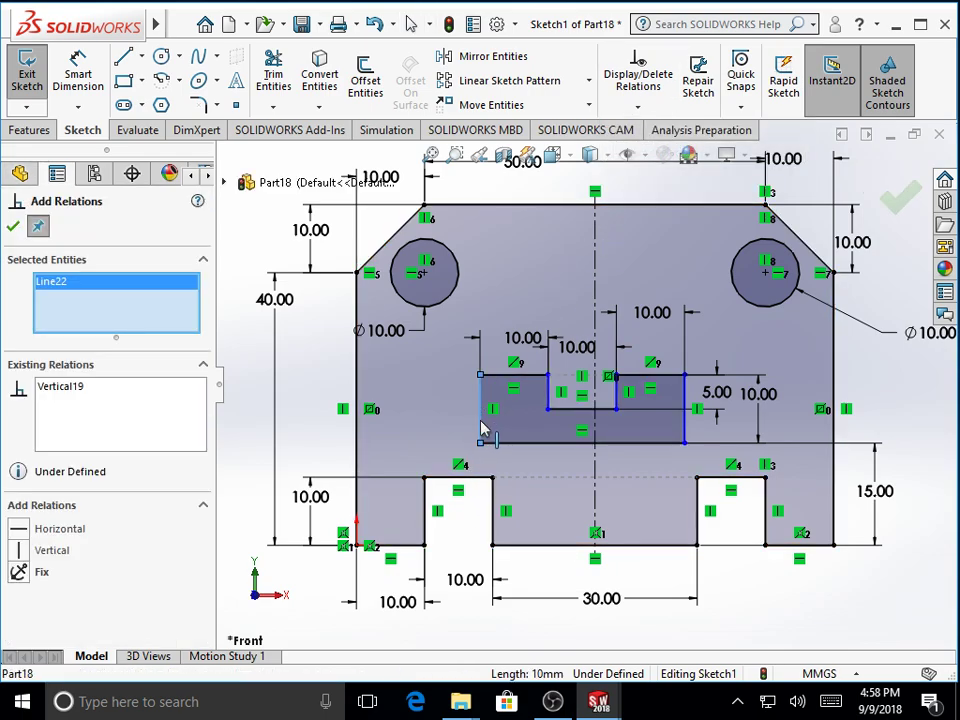
pyautogui.click(597, 430)
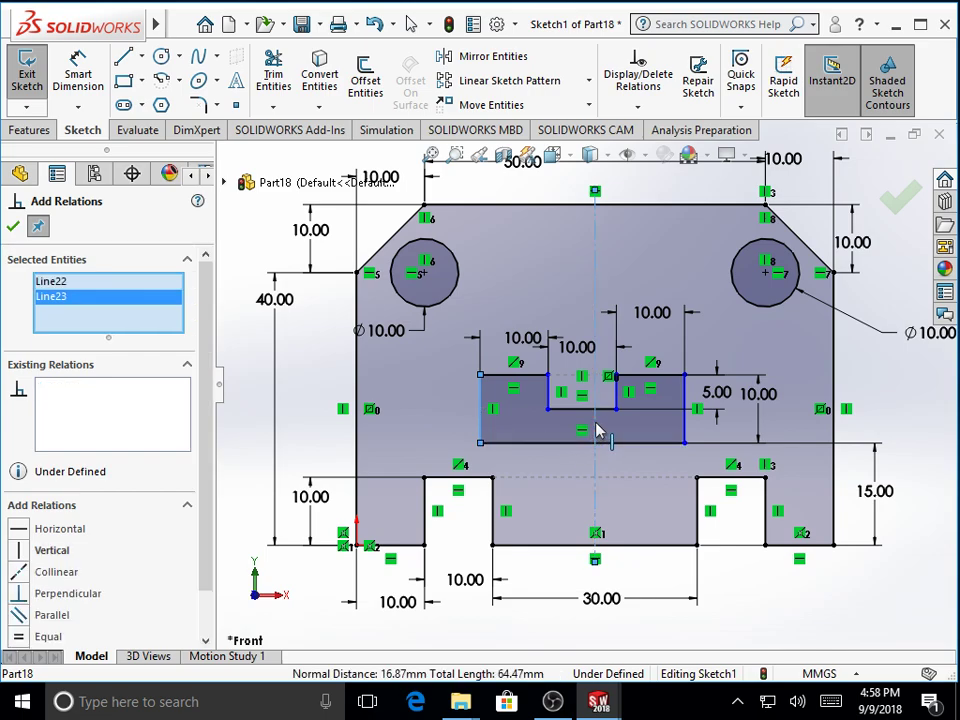
pyautogui.click(685, 425)
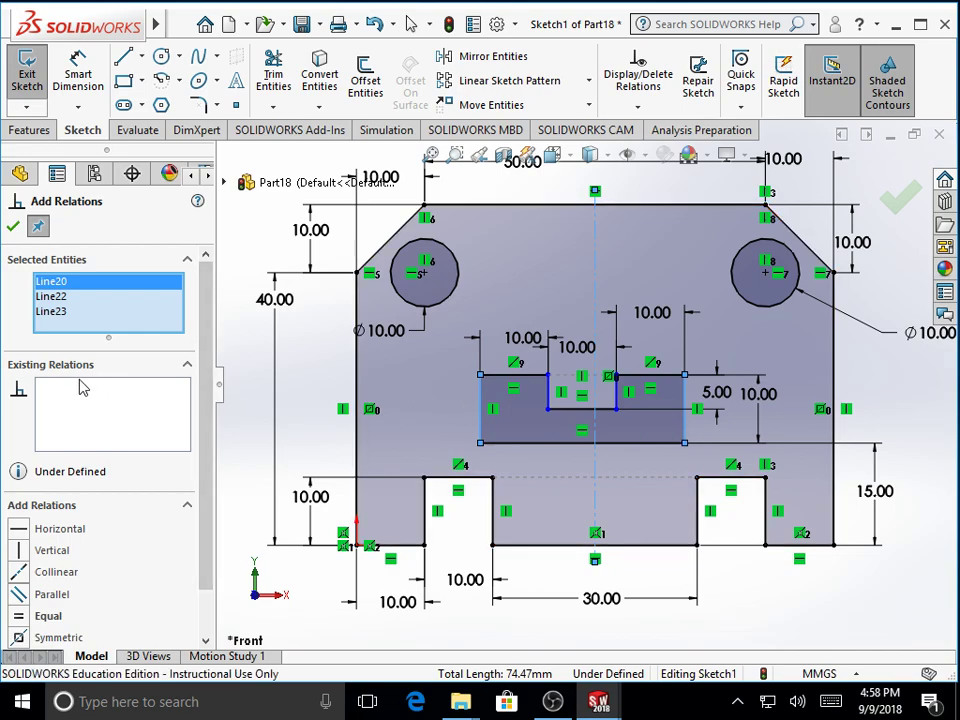
pyautogui.click(30, 640)
pyautogui.click(12, 228)
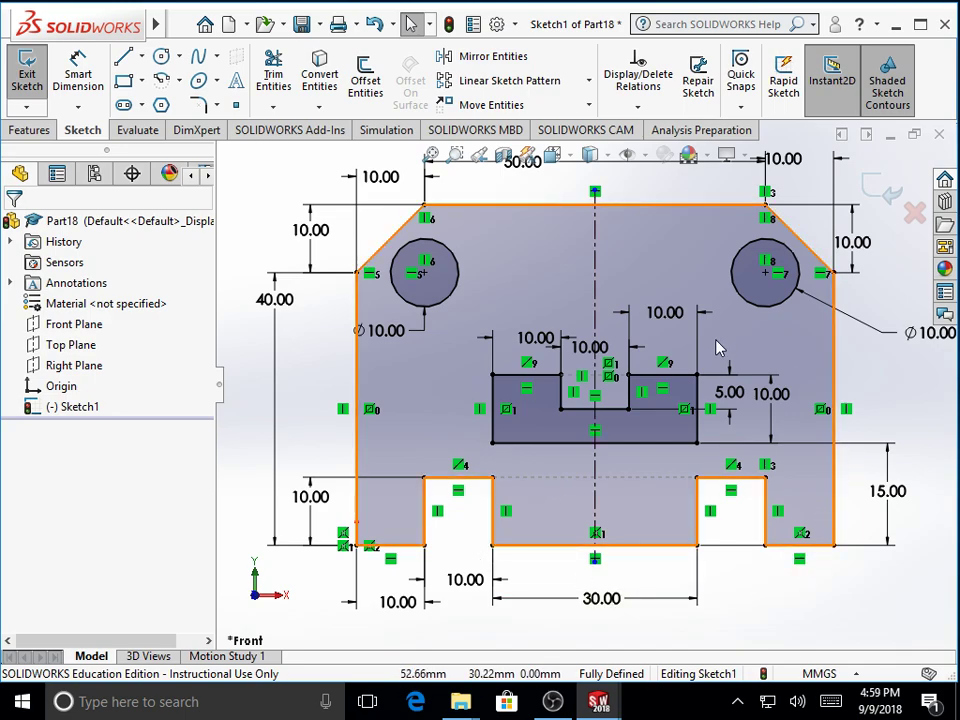
# Step: Extrude the profile sketch as a boss to a blind depth of 20 mm in the default forward direction
pyautogui.click(31, 132)
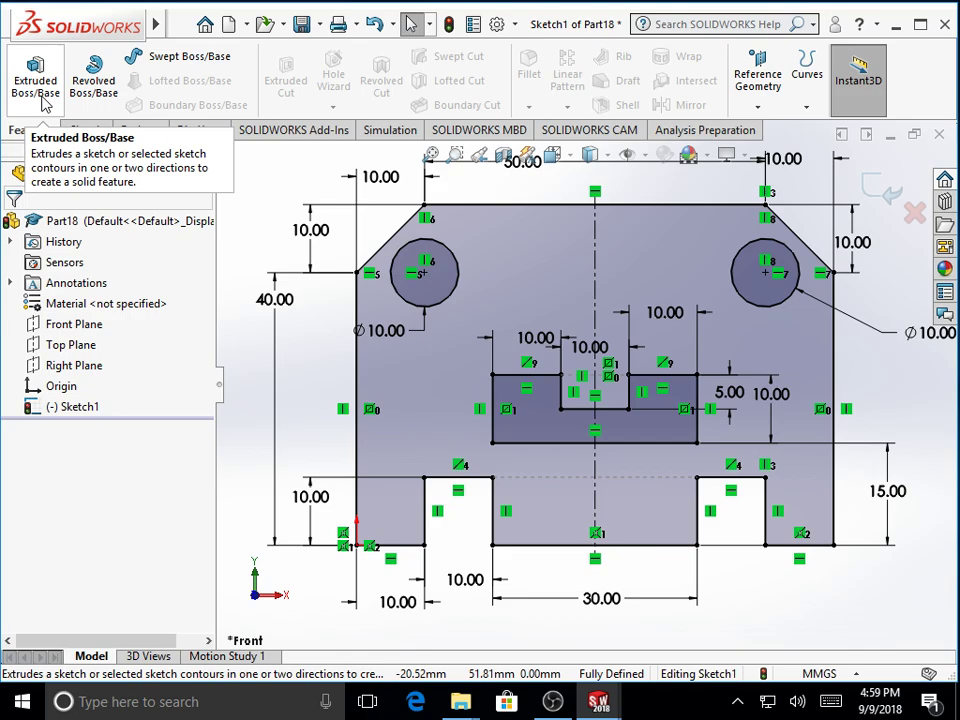
pyautogui.click(42, 103)
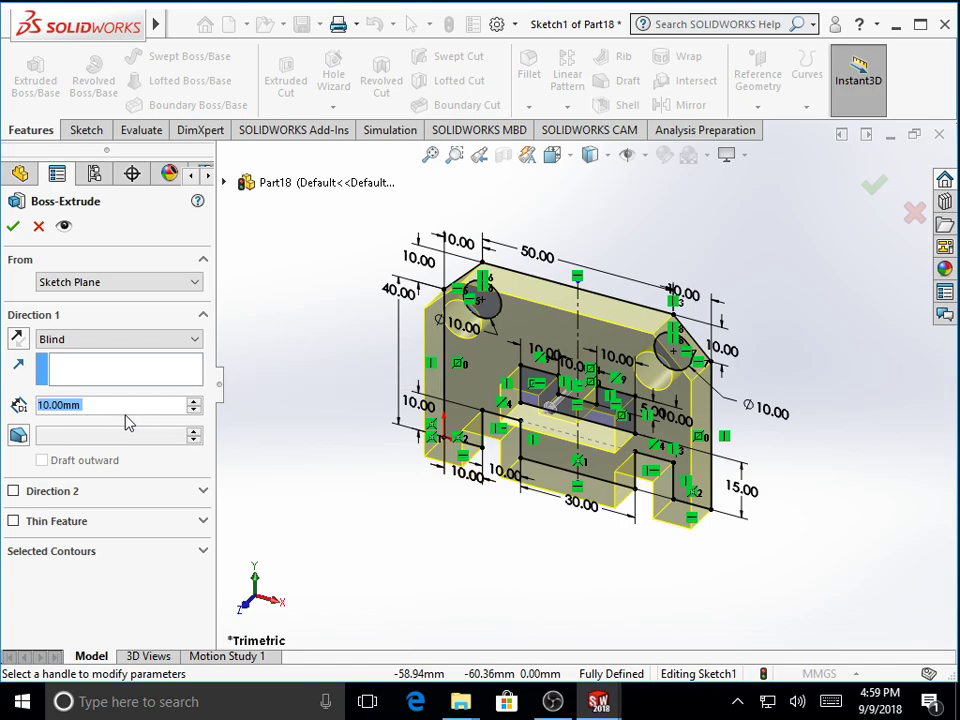
pyautogui.write('20')
pyautogui.press('Return')
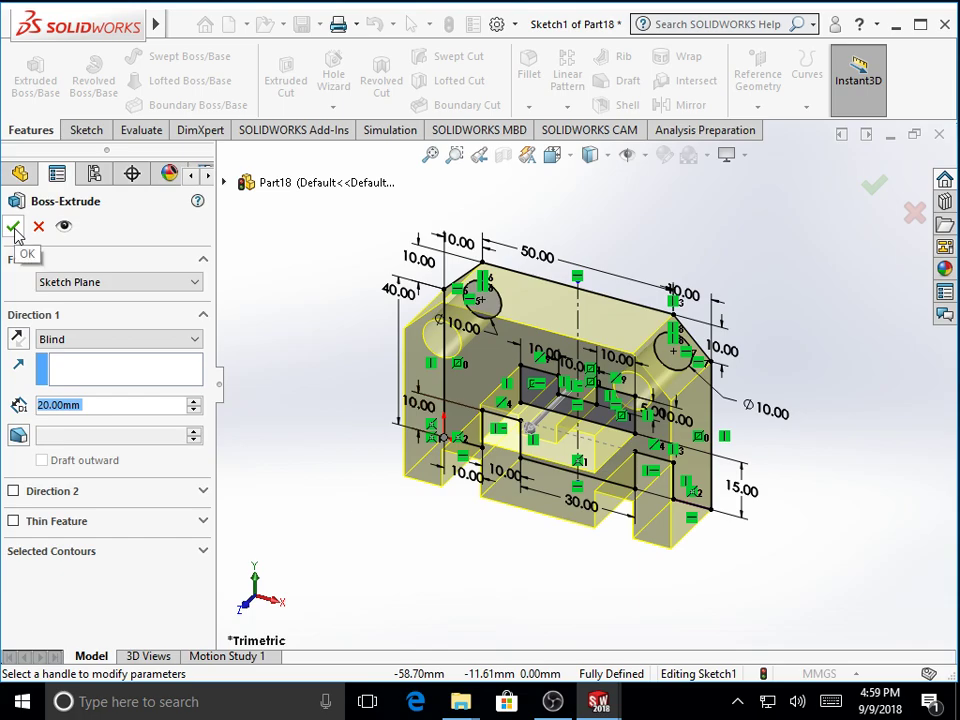
pyautogui.click(17, 339)
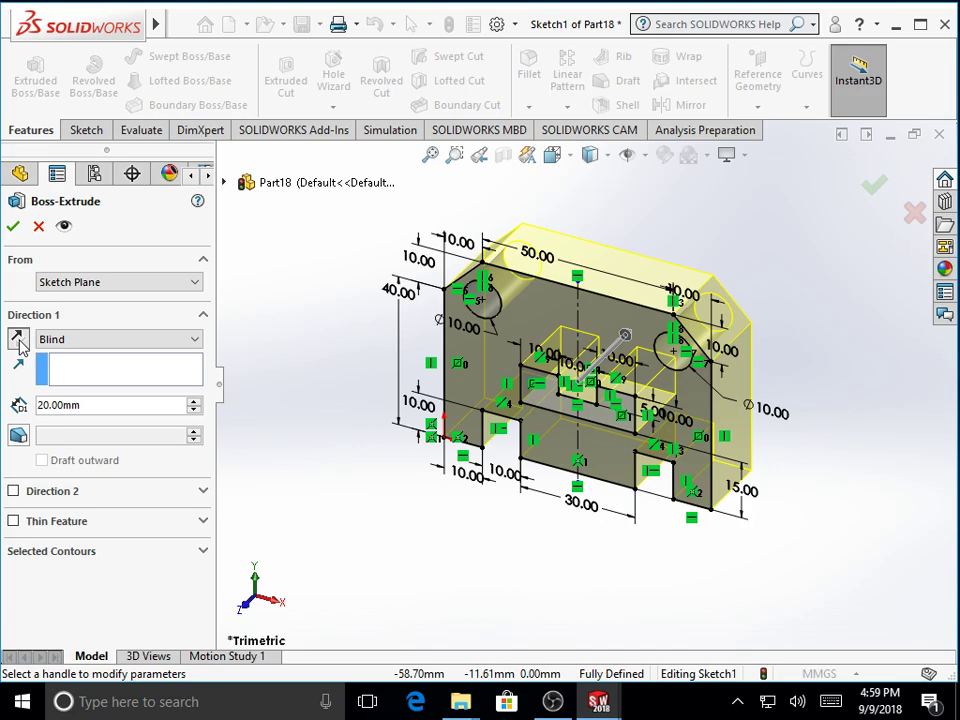
pyautogui.click(17, 339)
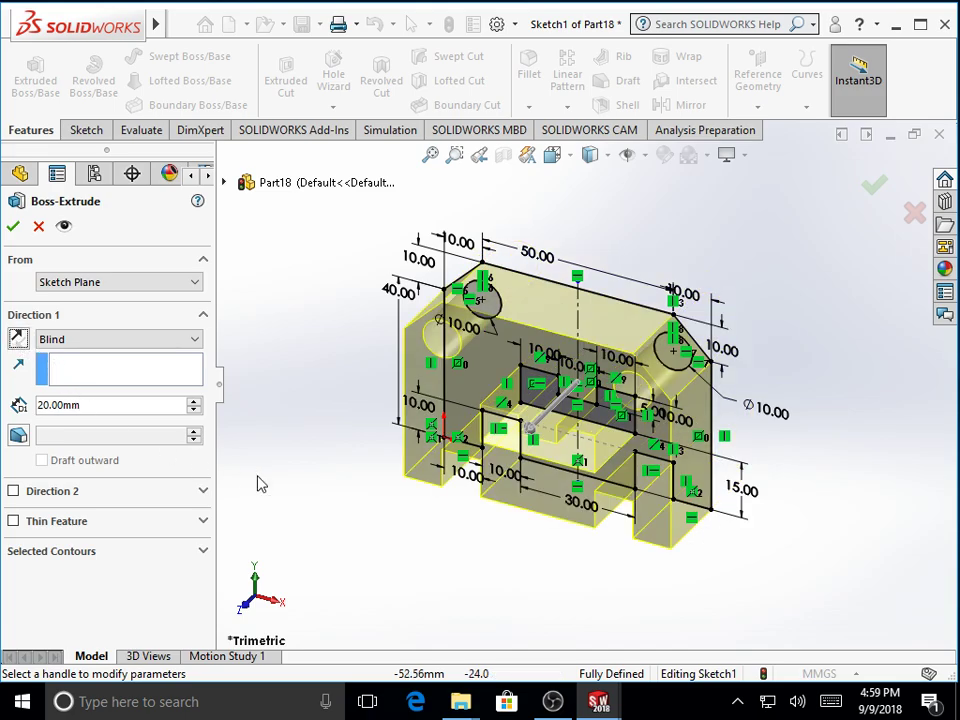
pyautogui.click(13, 229)
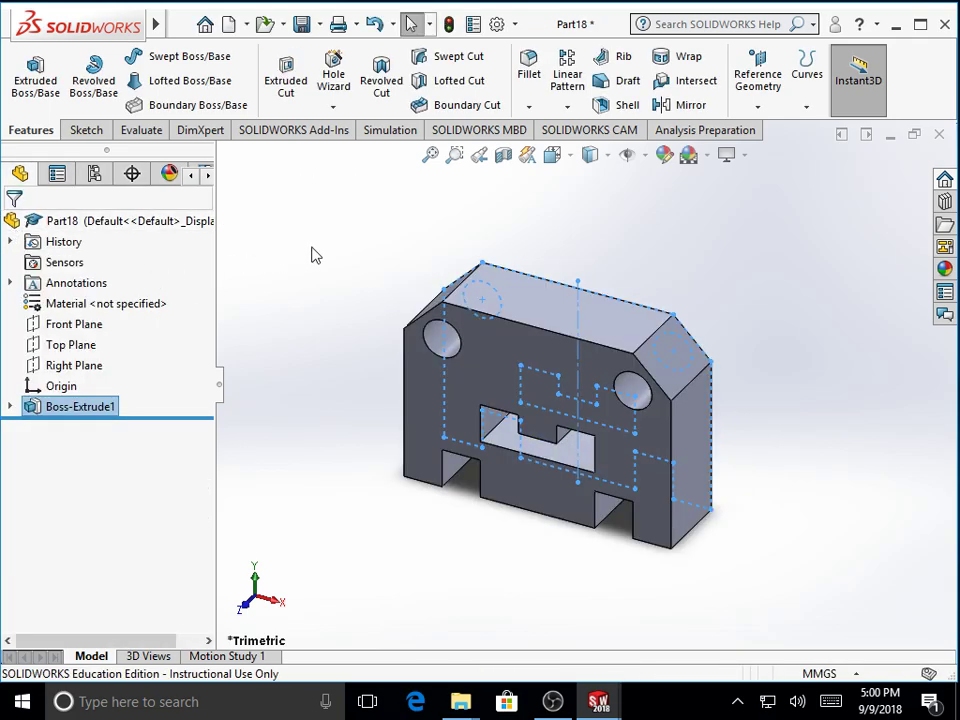